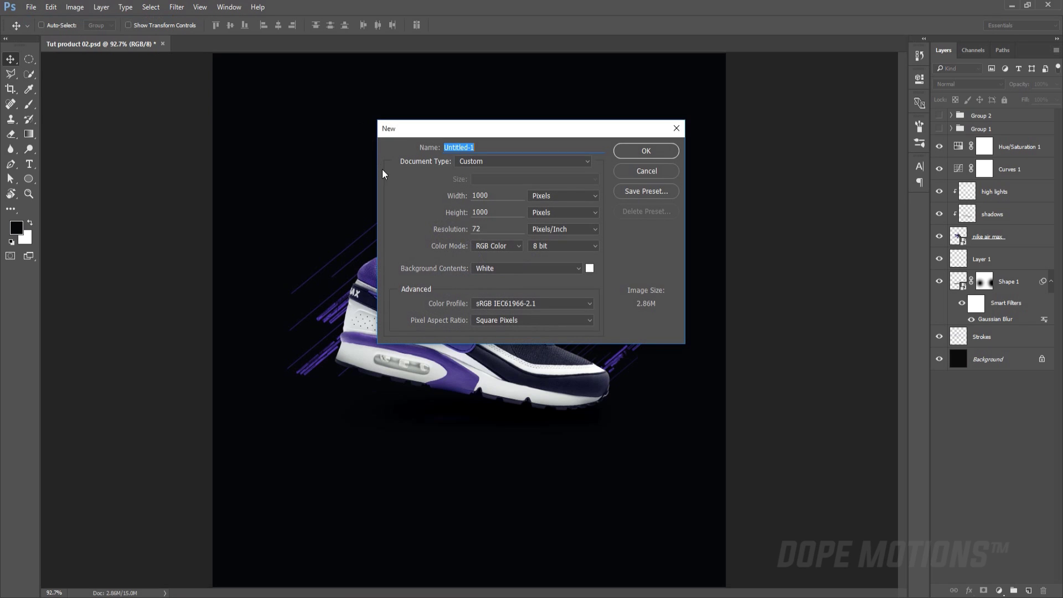
Step: Create a 1000 × 1000 px, 72 ppi RGB document and fill its background with dark grey #111111
click(636, 149)
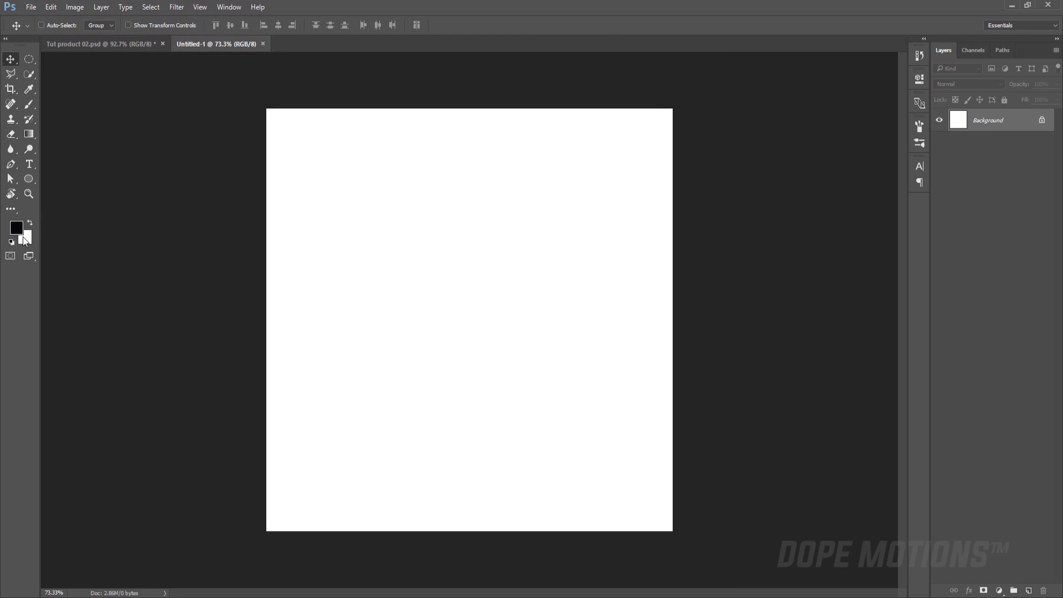
click(25, 240)
click(690, 461)
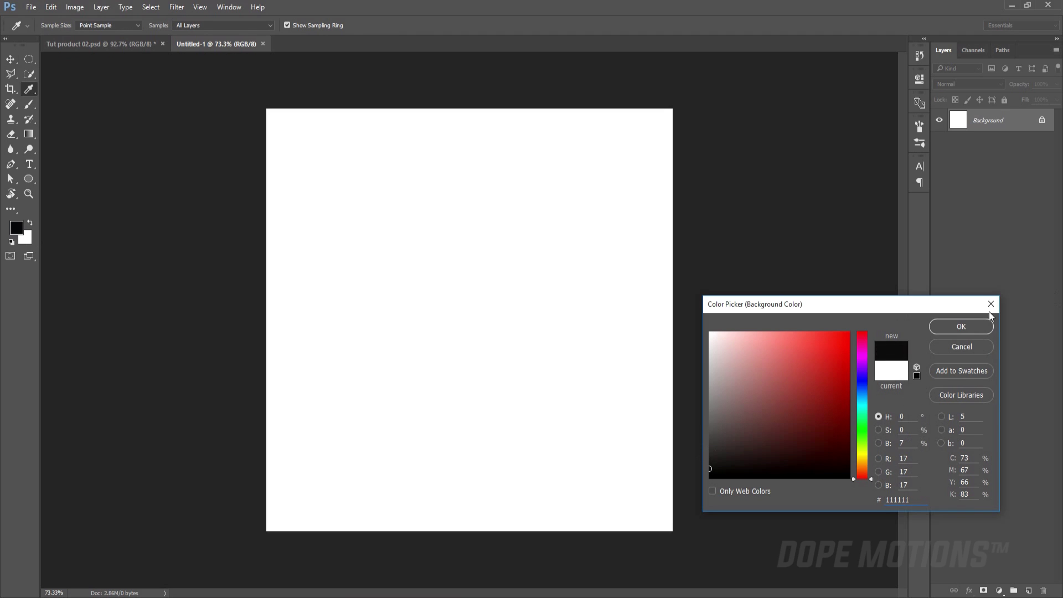
click(967, 329)
key(ctrl+BackSpace)
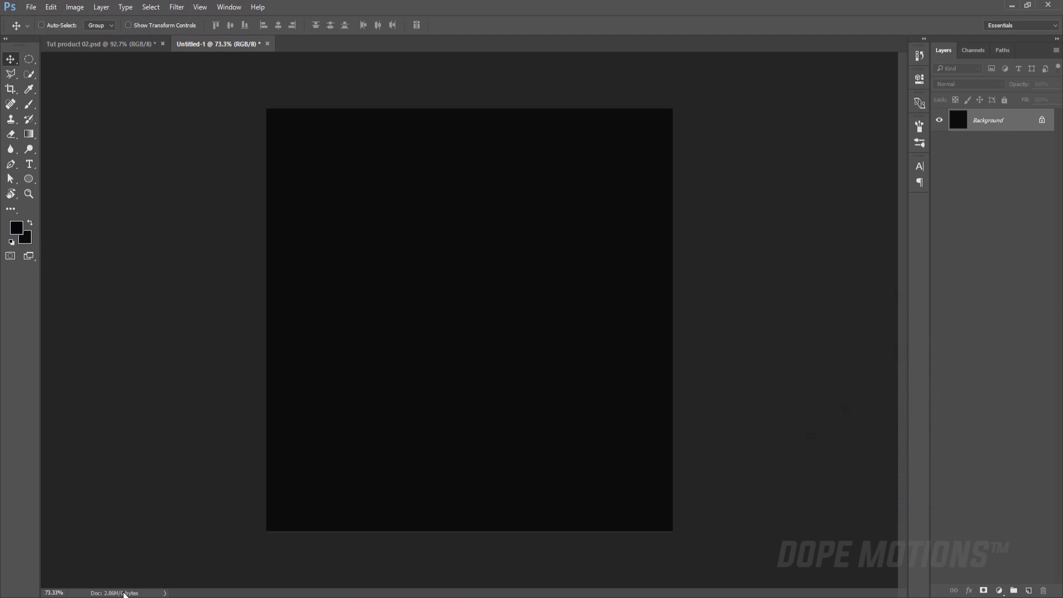
Step: Place the "nike air max" image from the CURRENT WORK folder, scaled to about 40% and rotated slightly clockwise
key(alt+Tab)
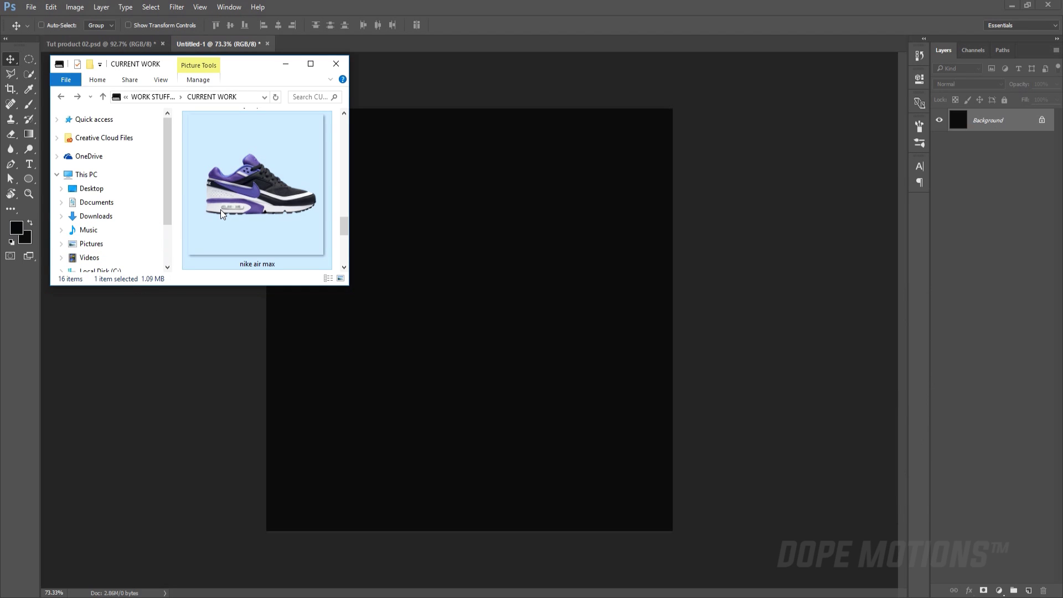
drag(220, 209, 444, 307)
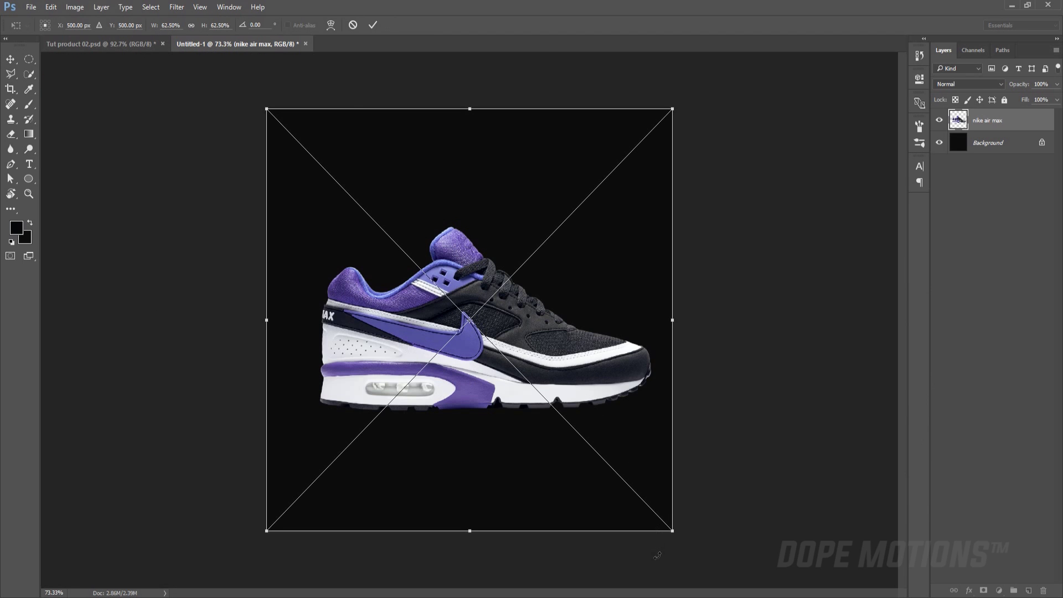
drag(672, 536, 601, 455)
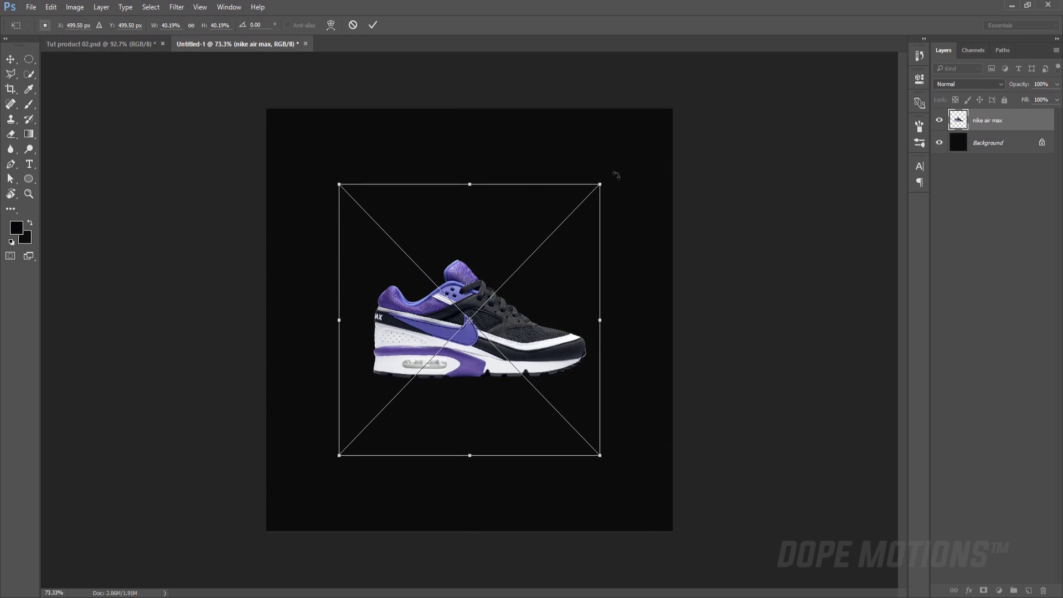
drag(615, 175, 636, 206)
key(Return)
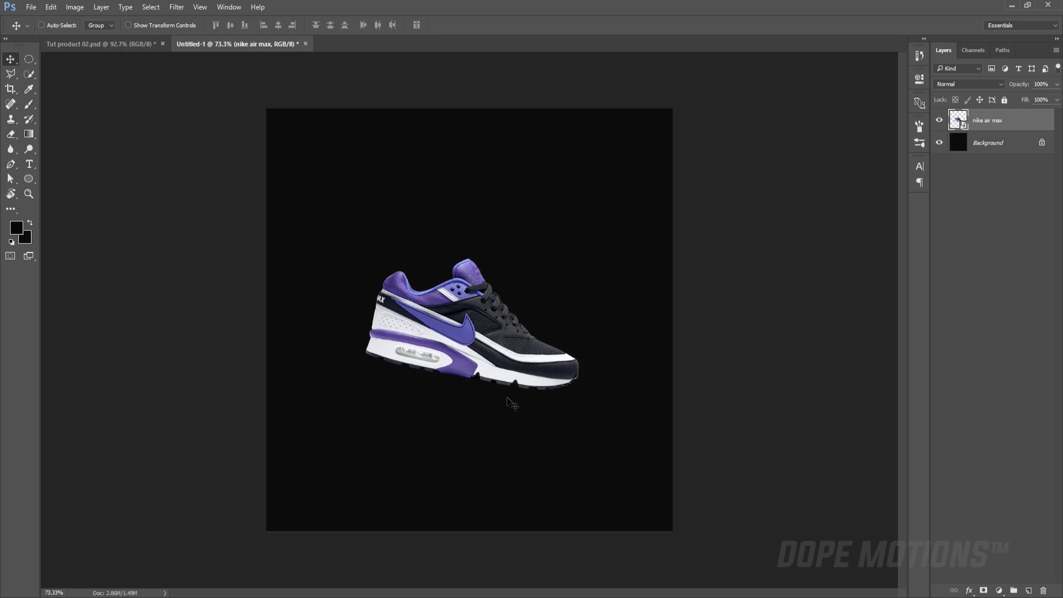
Step: Set up the Pen tool in Shape mode with a solid black fill and a 0 px stroke
scroll(512, 404, up, 5)
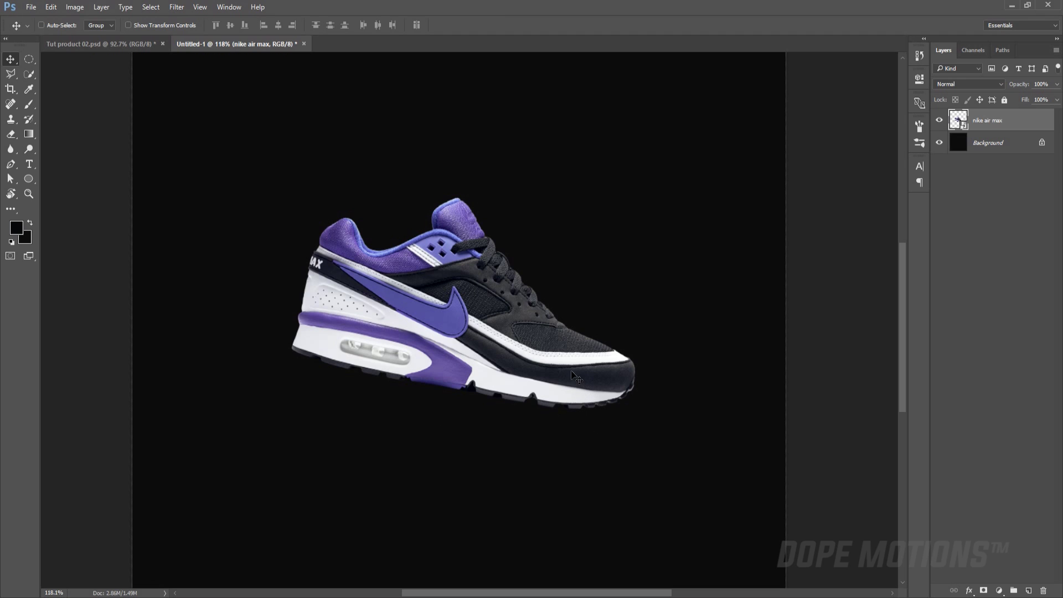
click(12, 166)
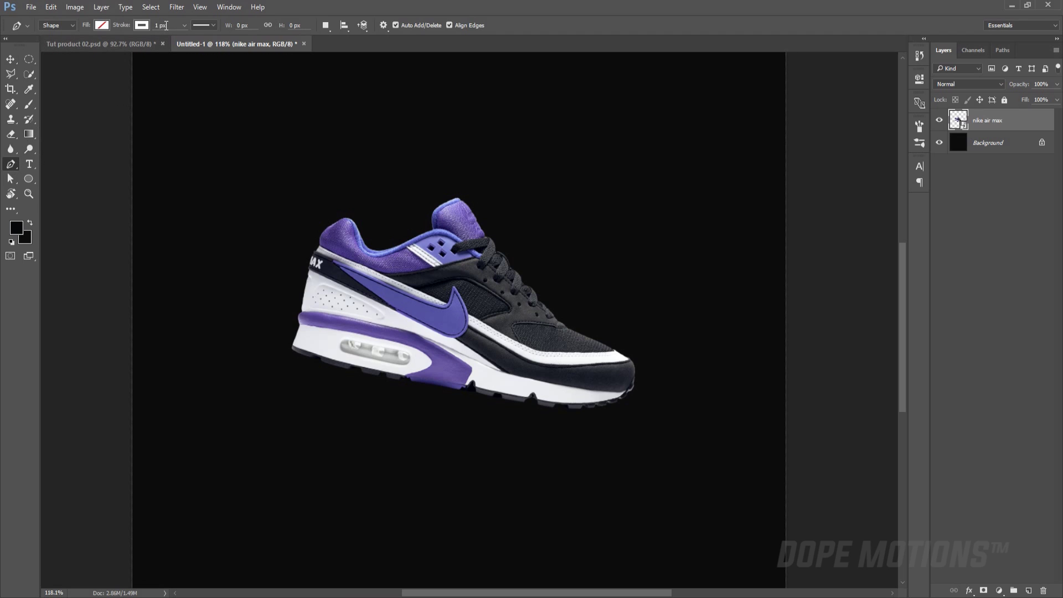
click(170, 24)
text(0)
click(102, 25)
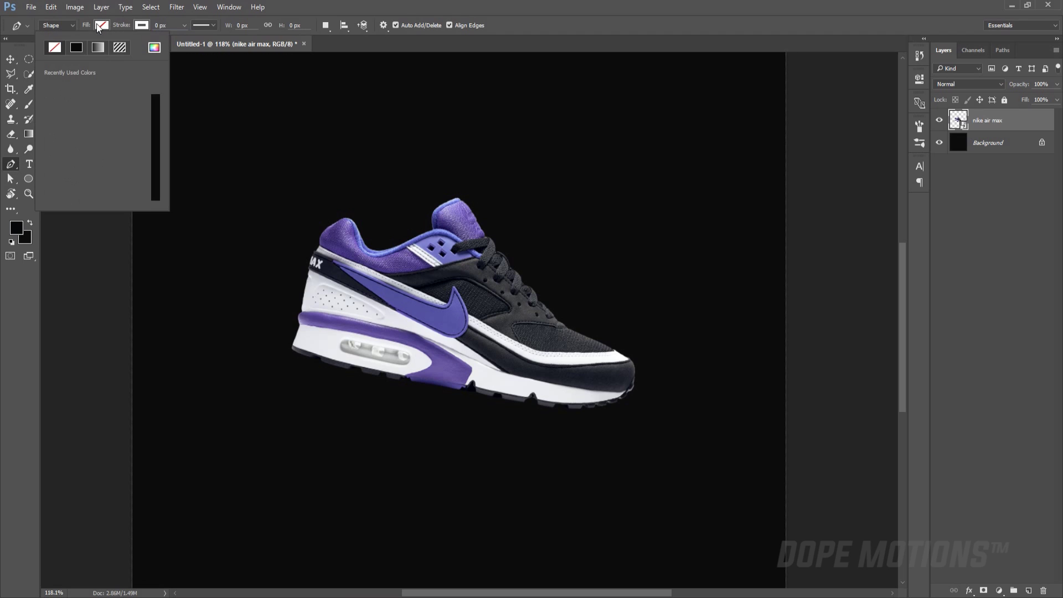
click(81, 49)
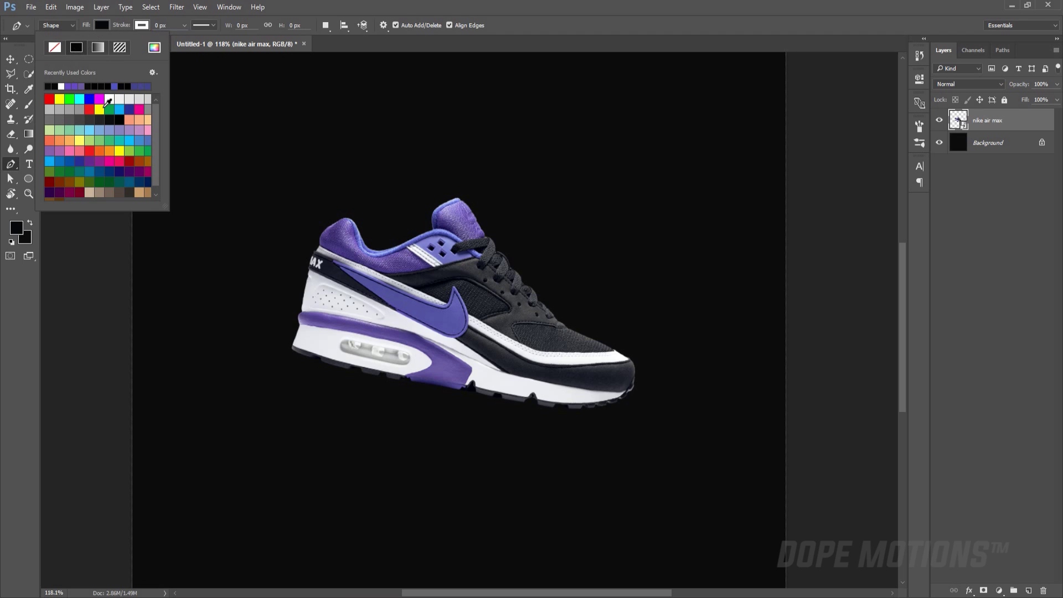
click(506, 7)
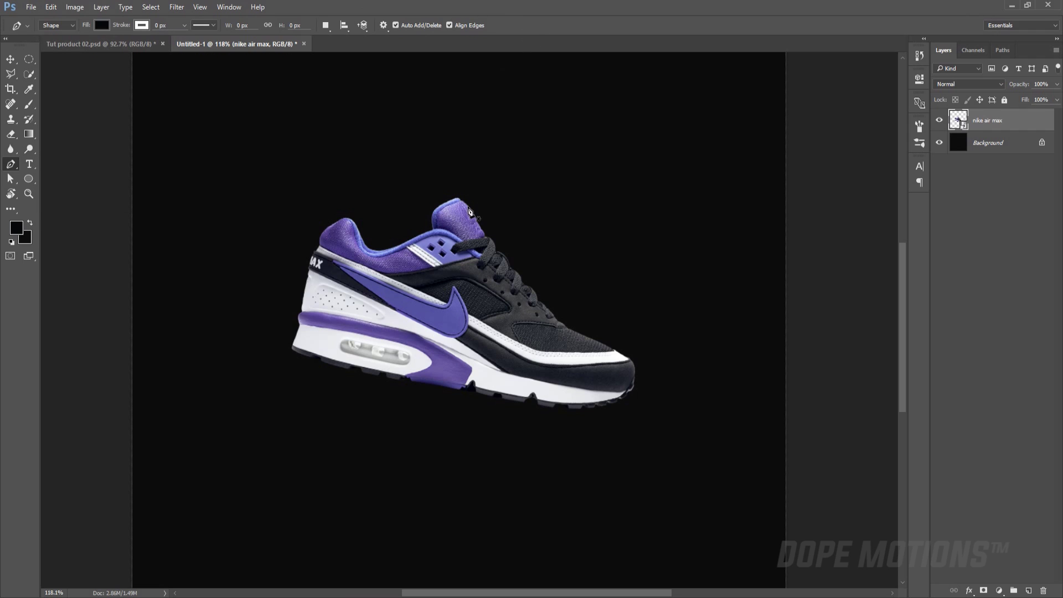
Step: Draw a closed, flattened oval shape about 496 × 35 px directly beneath the shoe's sole
drag(598, 404, 576, 424)
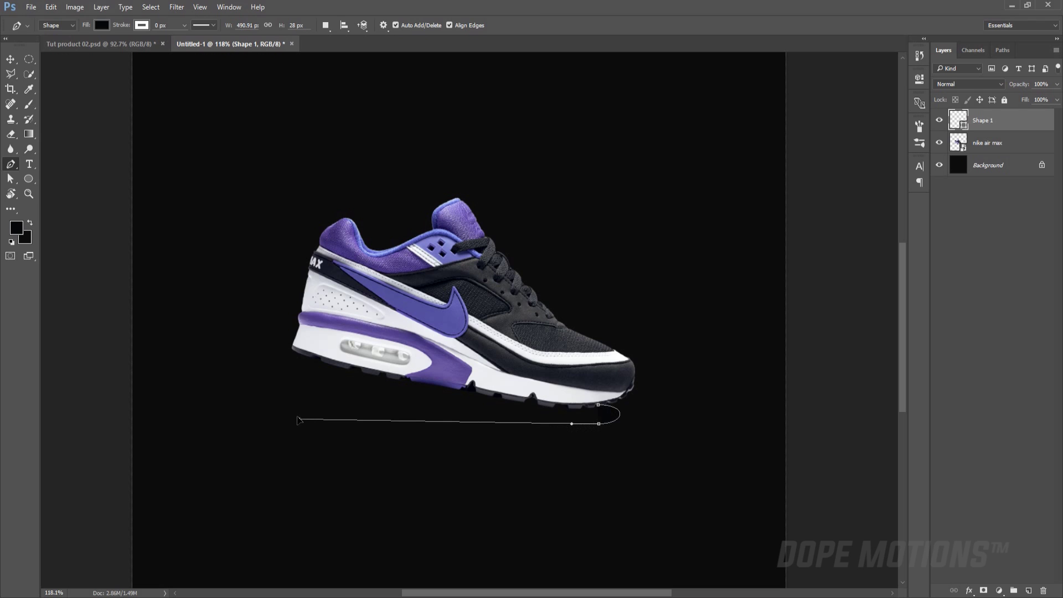
key(ctrl+z)
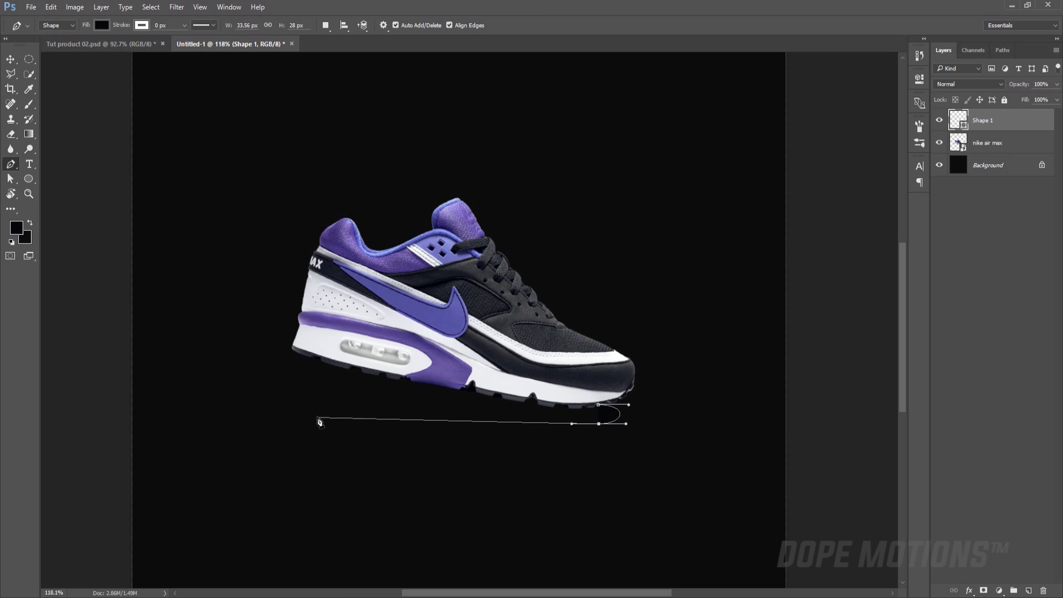
drag(315, 424, 292, 424)
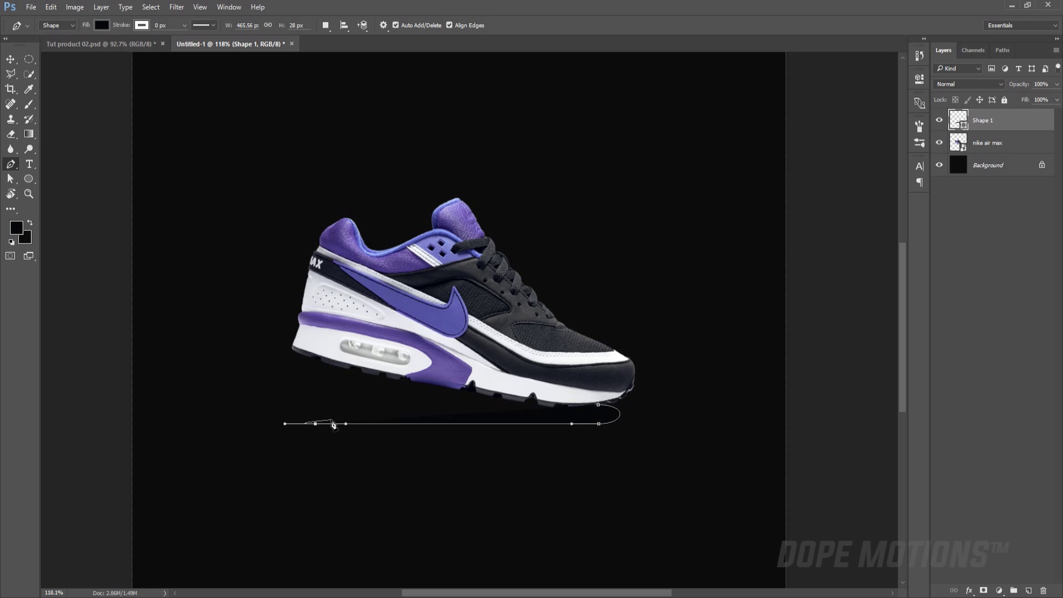
drag(365, 400, 448, 403)
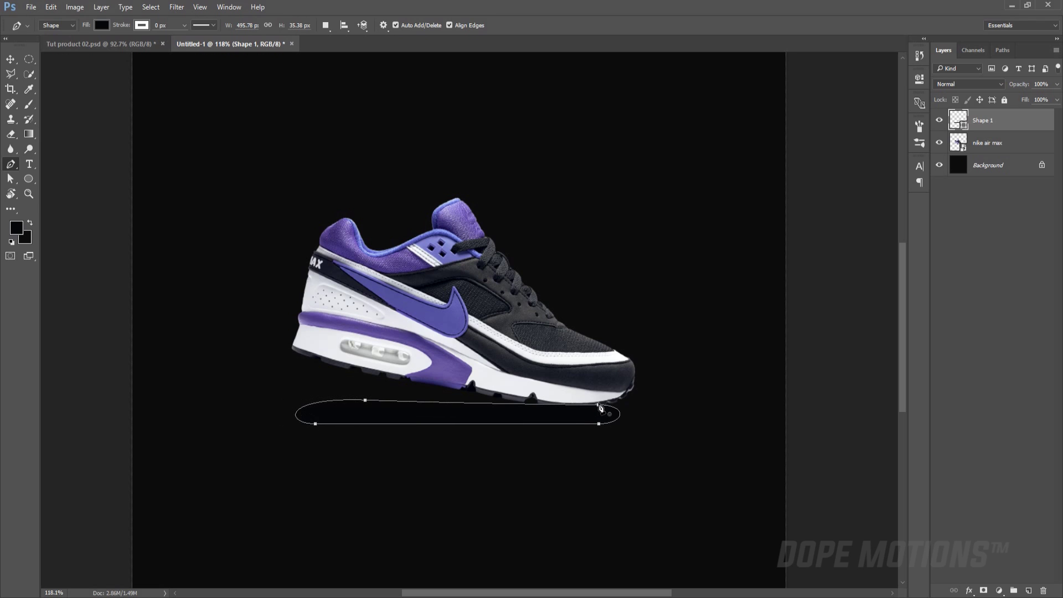
click(984, 308)
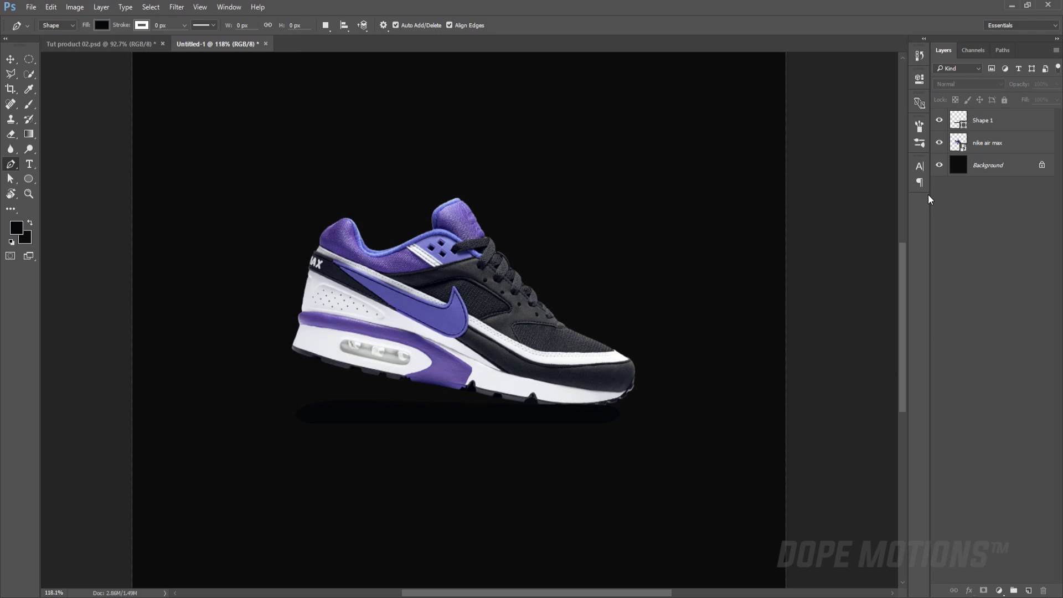
Step: Set the fill colour of the oval shape under the shoe to pure black #000000
double_click(964, 125)
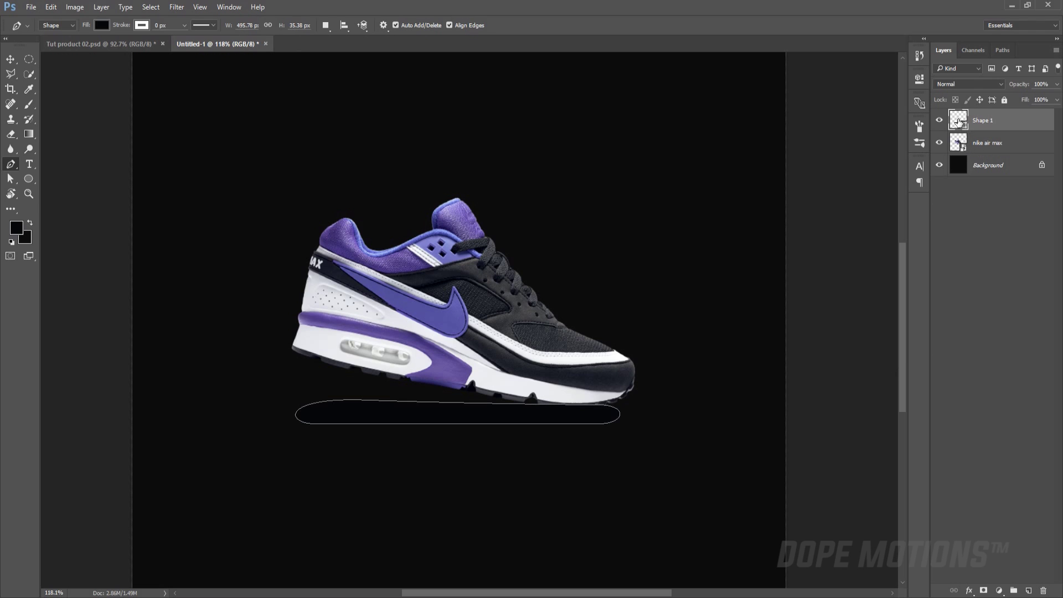
drag(781, 435, 631, 500)
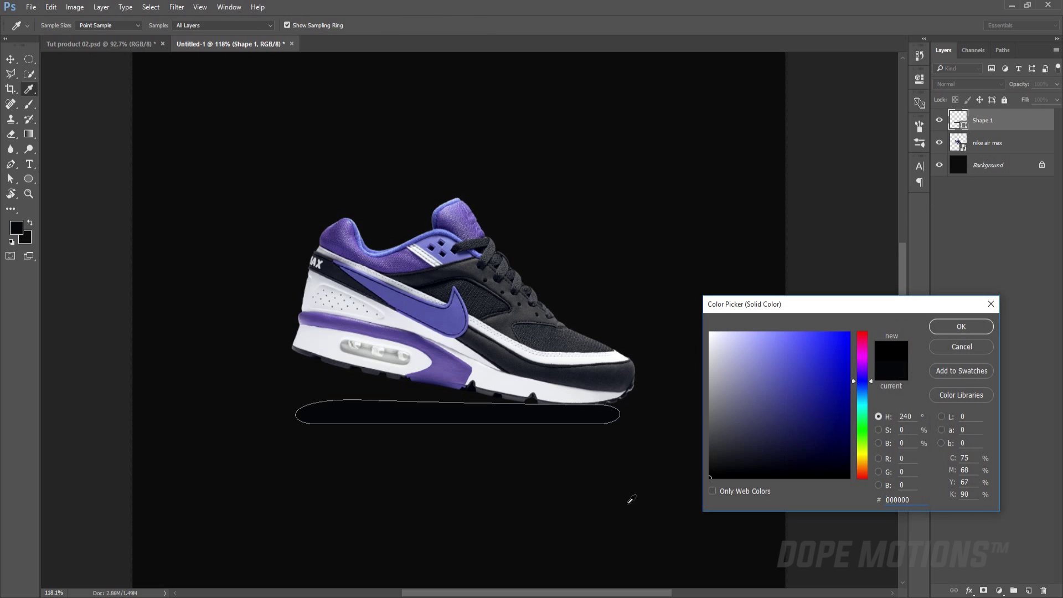
click(952, 327)
click(982, 278)
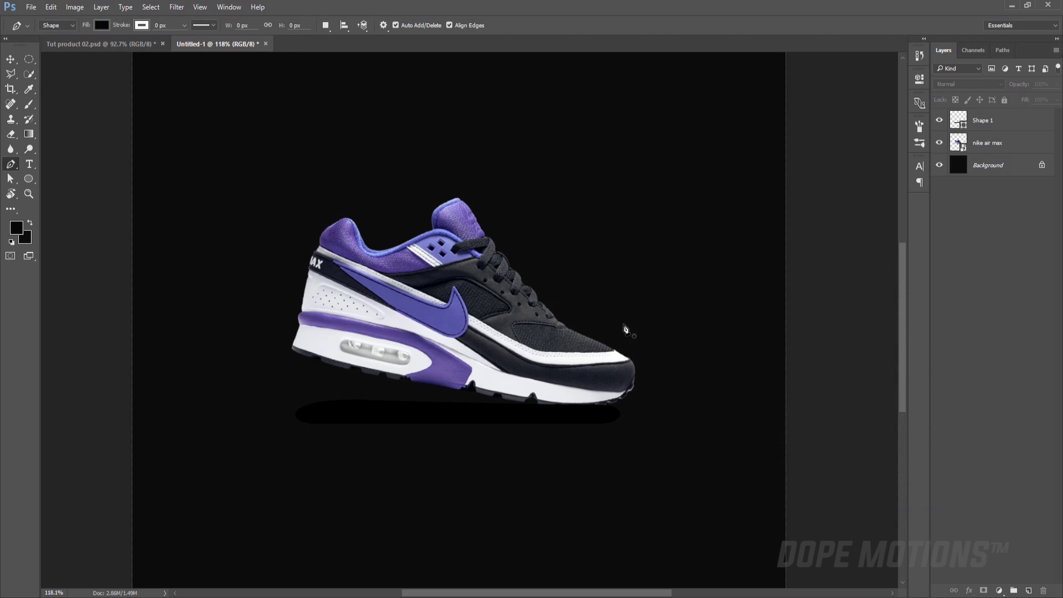
Step: Move the black oval shape slightly up and to the left beneath the shoe
click(16, 64)
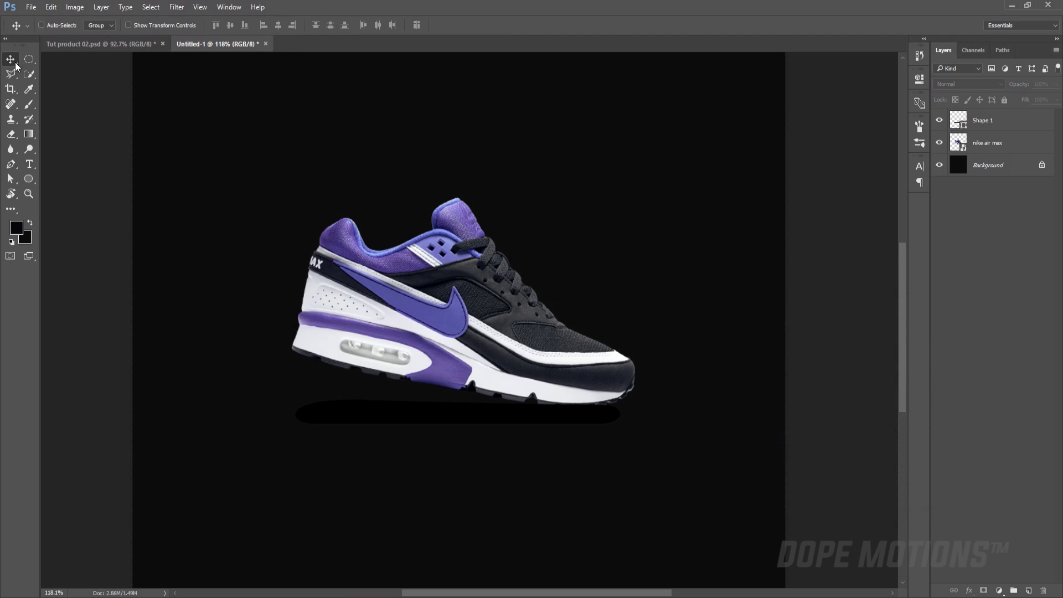
click(509, 384)
key(Return)
click(972, 131)
drag(451, 412, 444, 407)
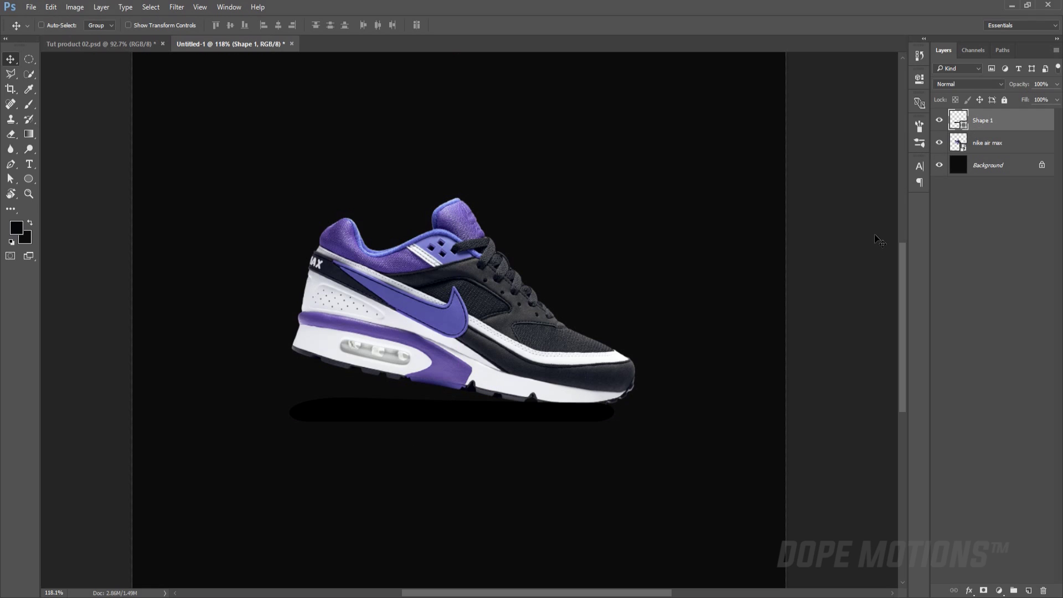
Step: Reorder the oval shape's layer below the nike air max layer and rename it "shadow"
drag(977, 129, 984, 143)
double_click(985, 142)
text(shado)
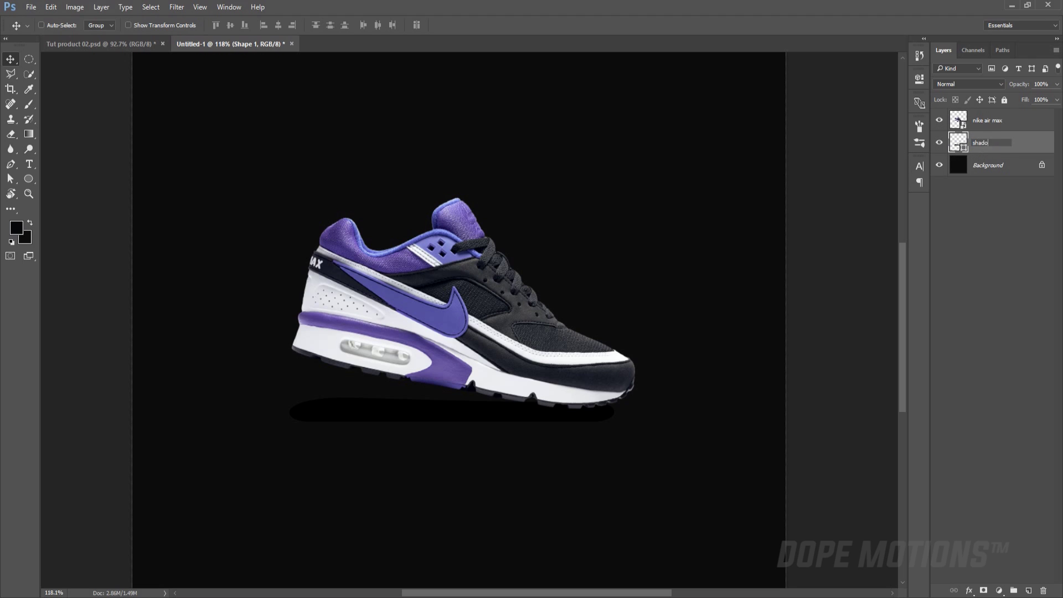
text(w)
key(Return)
Step: Shift the shadow shape slightly right under the shoe and add a layer mask to it
drag(482, 413, 492, 411)
click(983, 589)
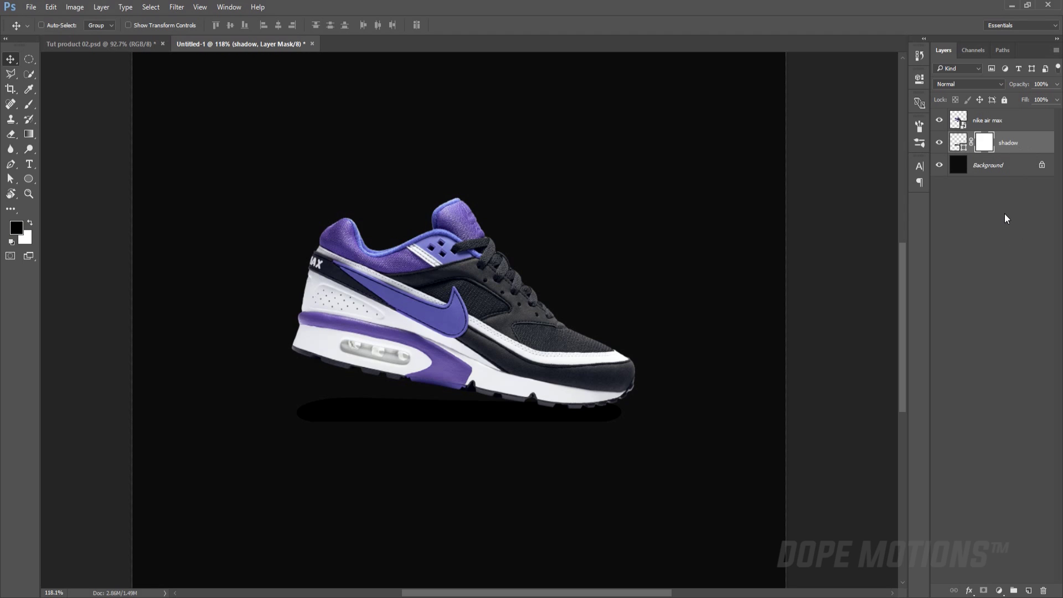
Step: Fade the left and right ends of the shadow by painting black on its mask with a soft round 700 px brush
key(x)
click(11, 242)
key(x)
click(11, 240)
key(b)
right_click(386, 217)
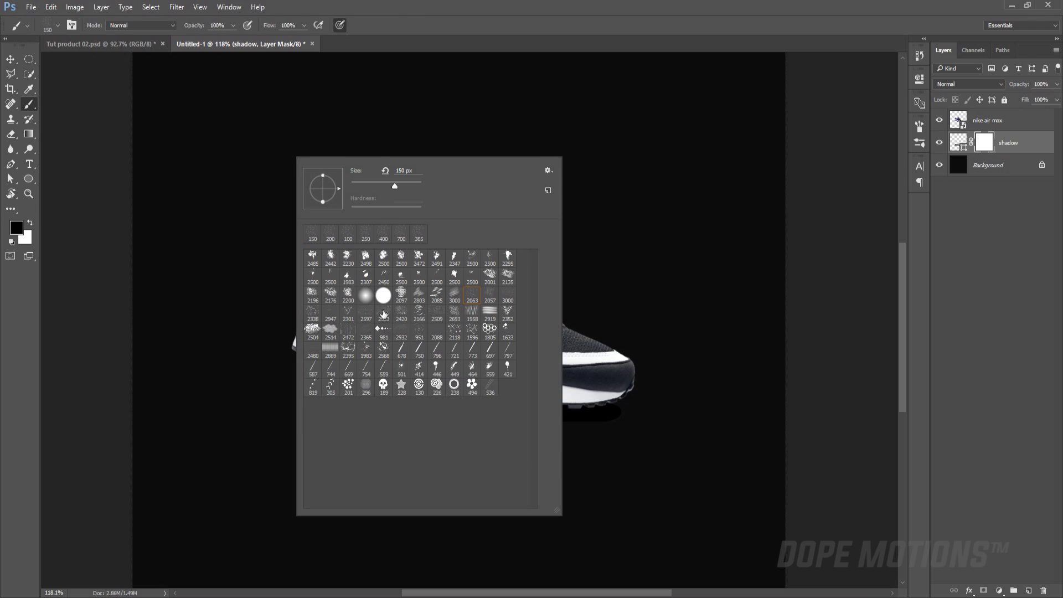
click(366, 295)
click(542, 4)
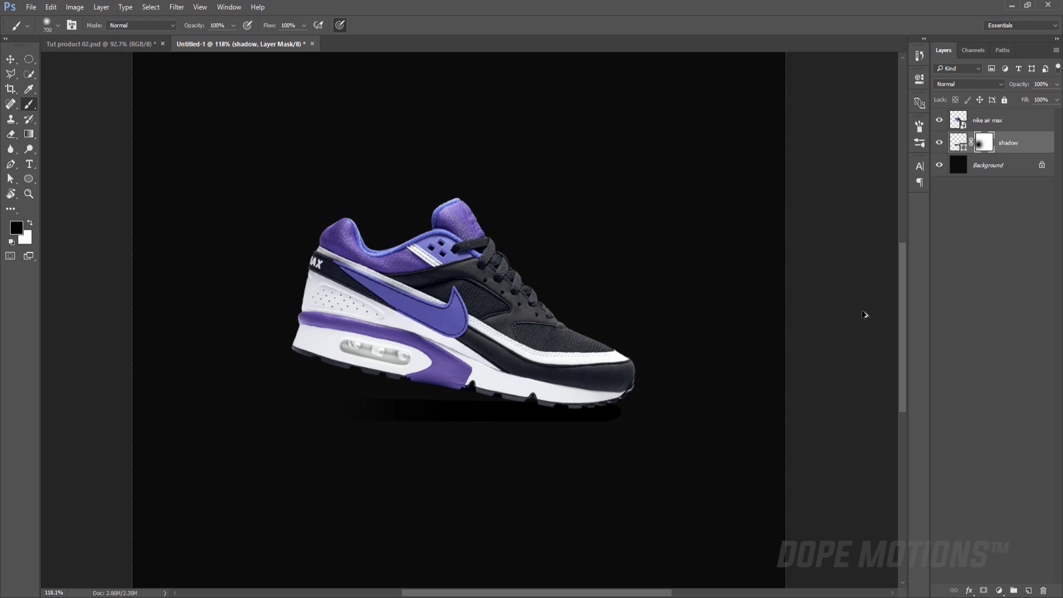
click(140, 237)
click(987, 182)
Step: Convert the shadow layer to a smart object and apply a Gaussian Blur with a 10-pixel radius
click(1006, 142)
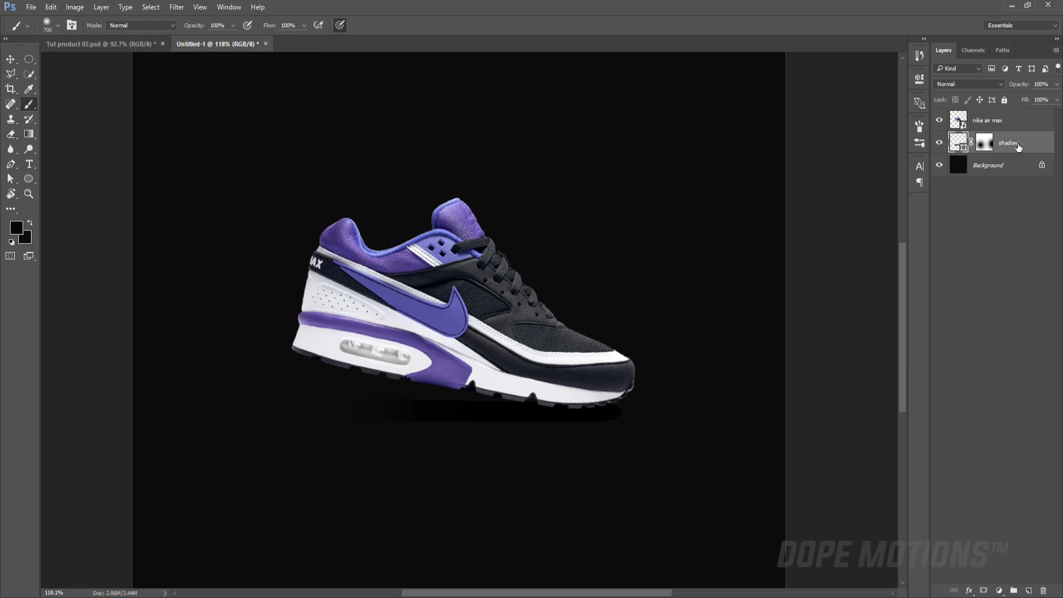
click(175, 8)
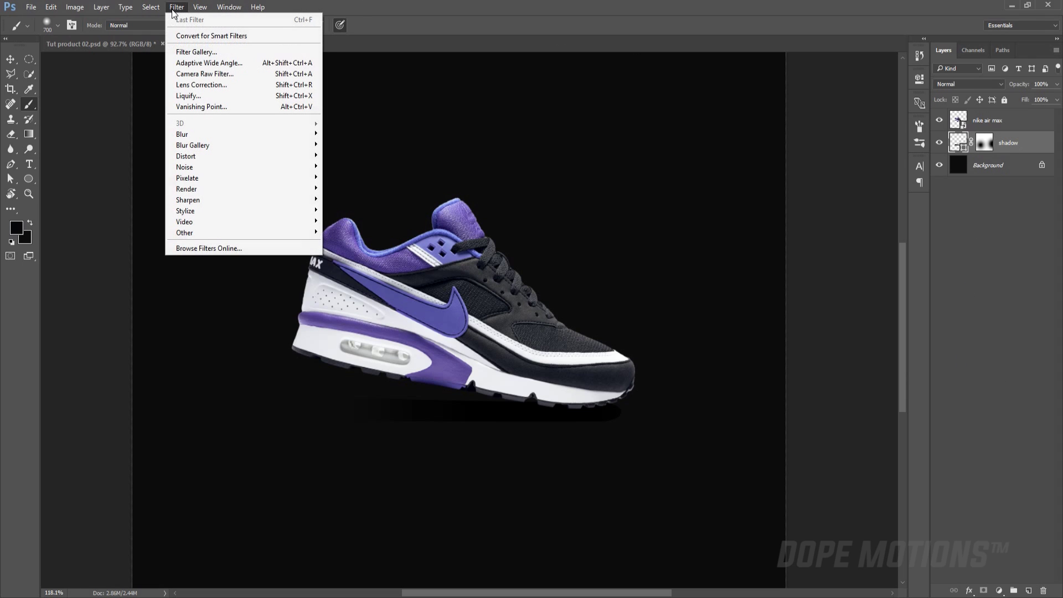
mouse_move(310, 136)
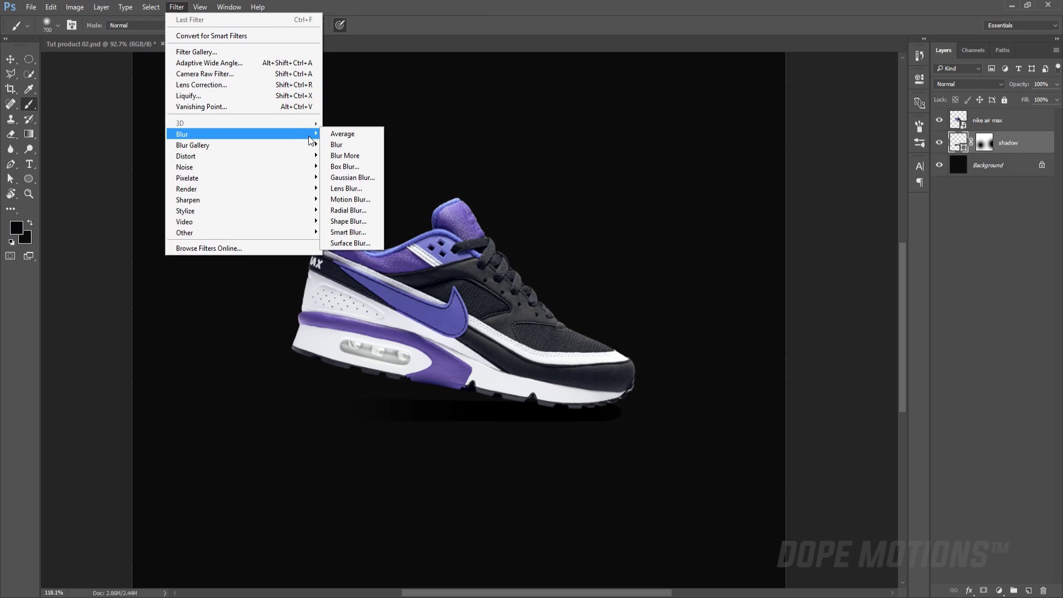
click(360, 177)
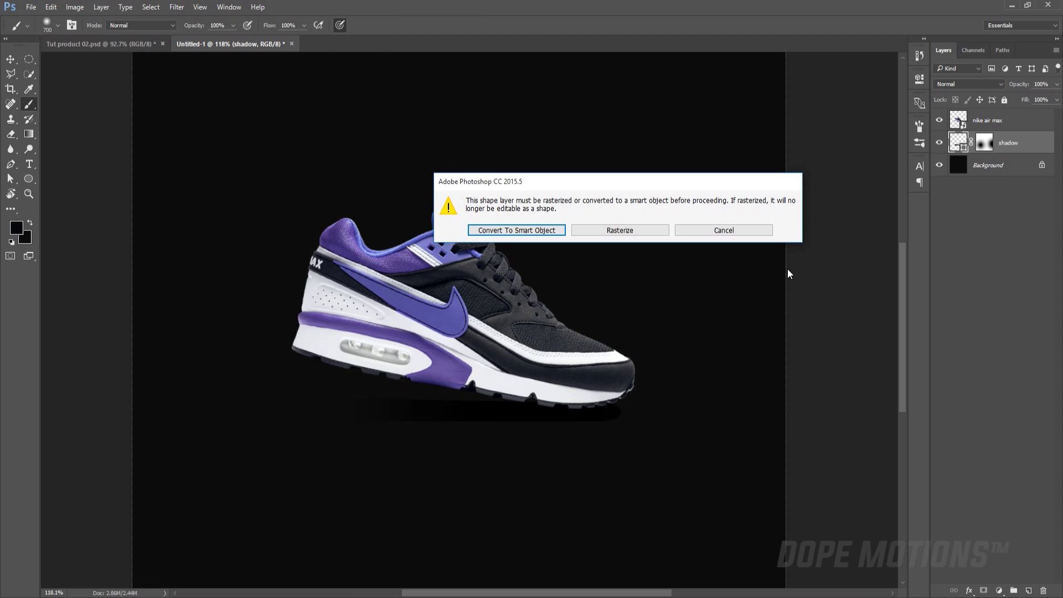
click(519, 230)
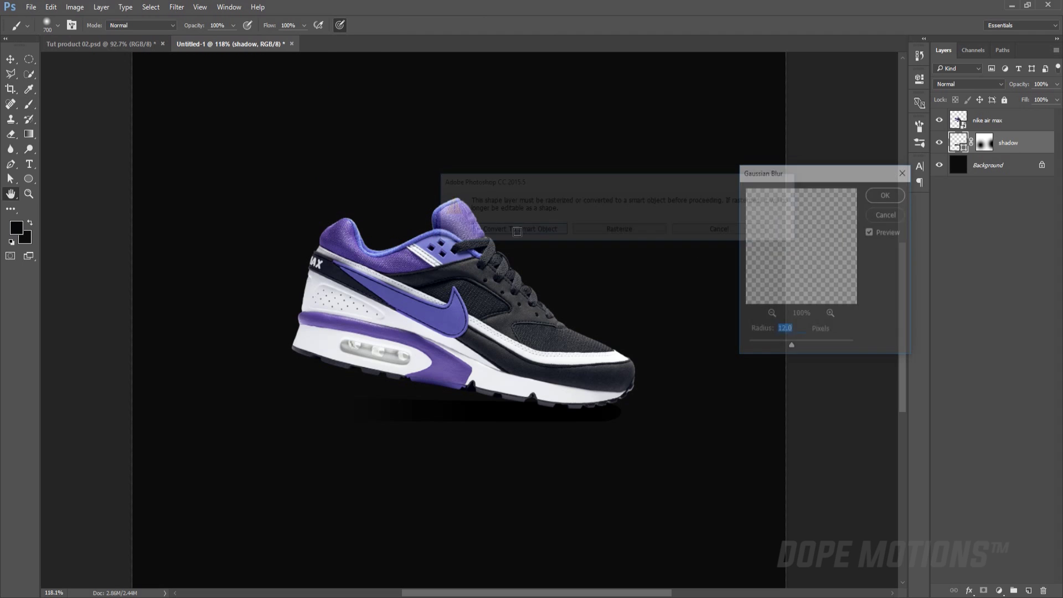
click(792, 331)
text(10)
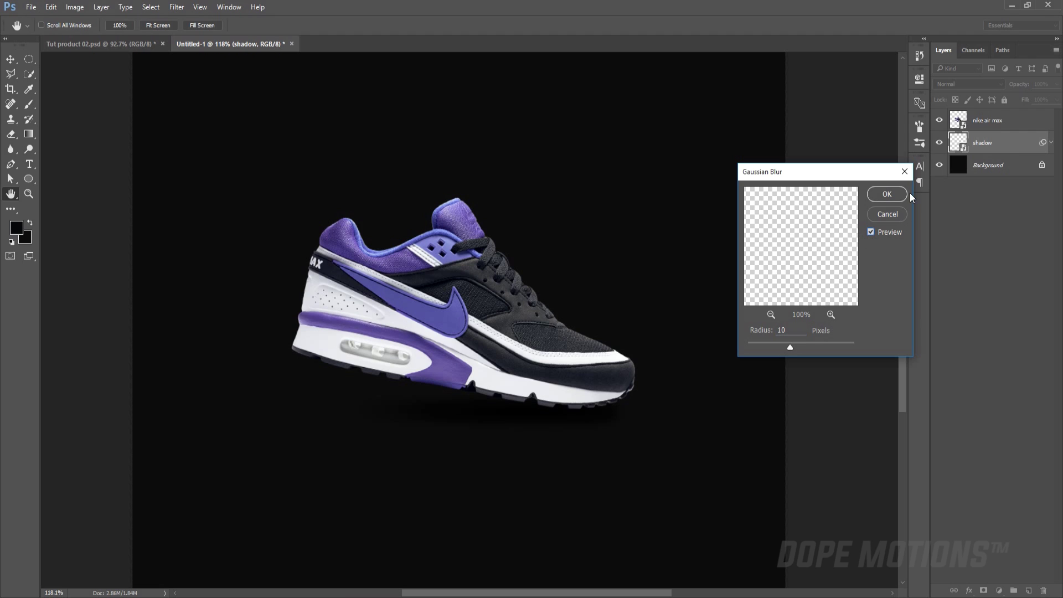
click(890, 193)
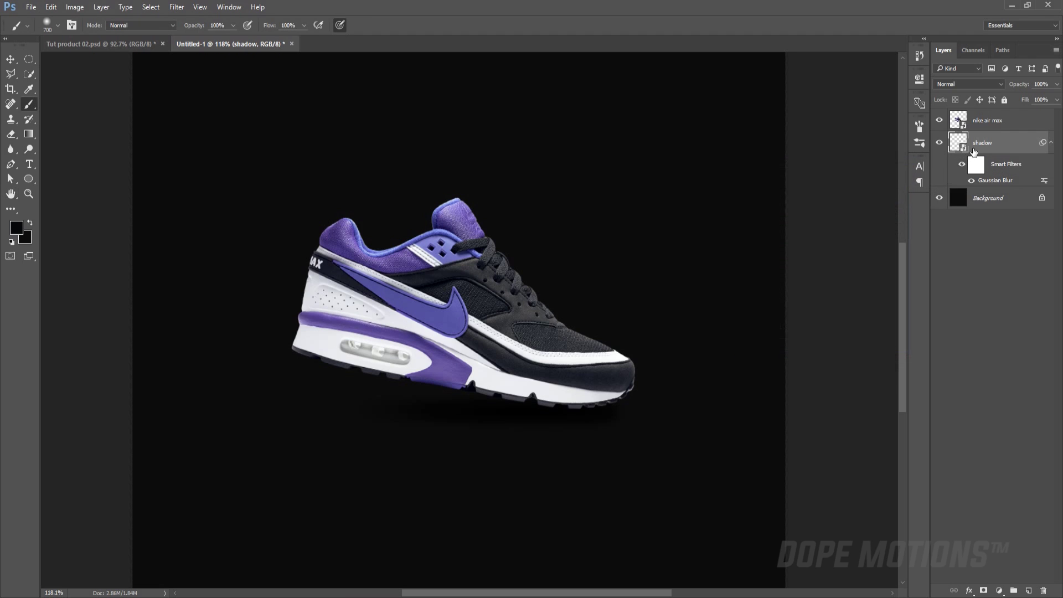
Step: Widen the shadow to about 107% so that it extends further beneath the shoe's heel
key(ctrl+t)
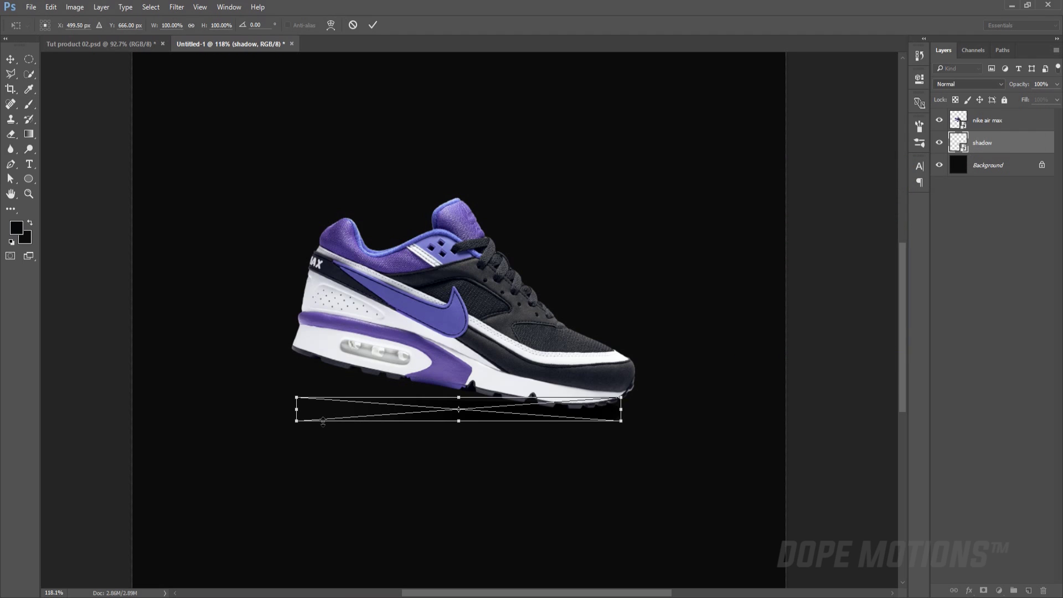
drag(297, 409, 268, 409)
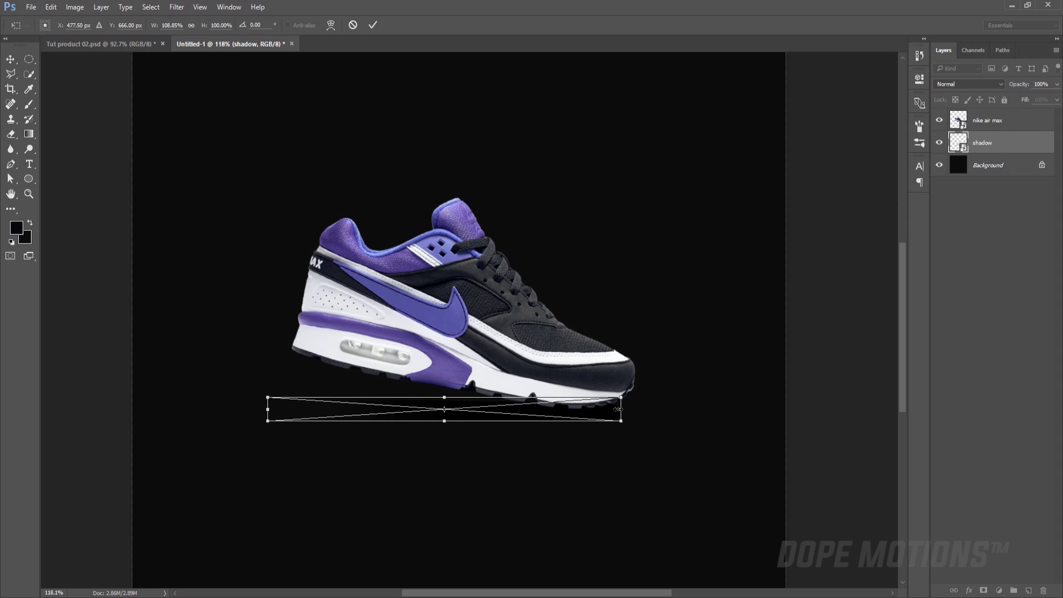
drag(619, 409, 616, 410)
drag(438, 423, 462, 423)
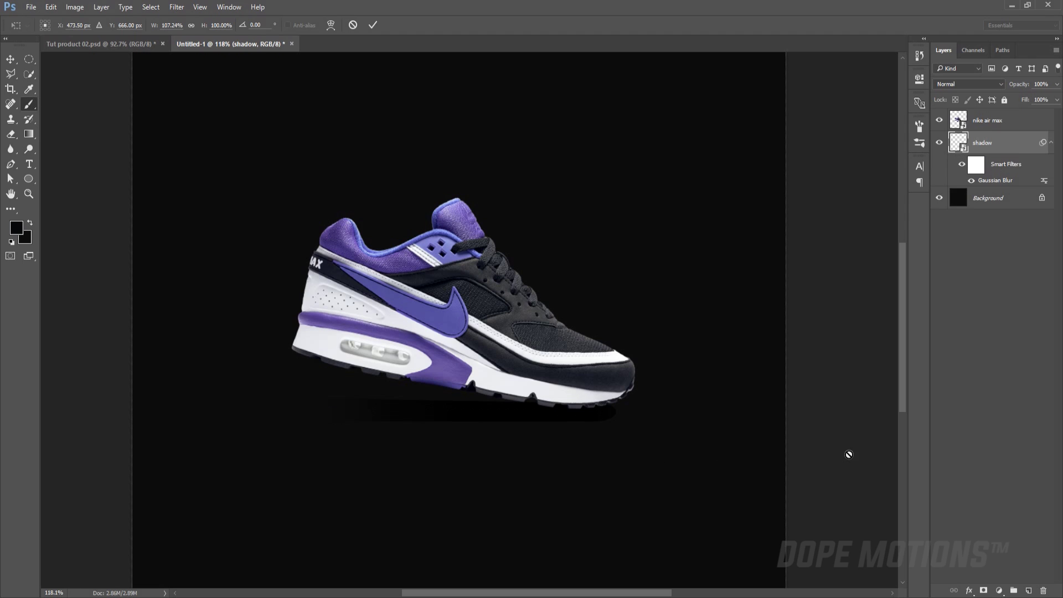
key(b)
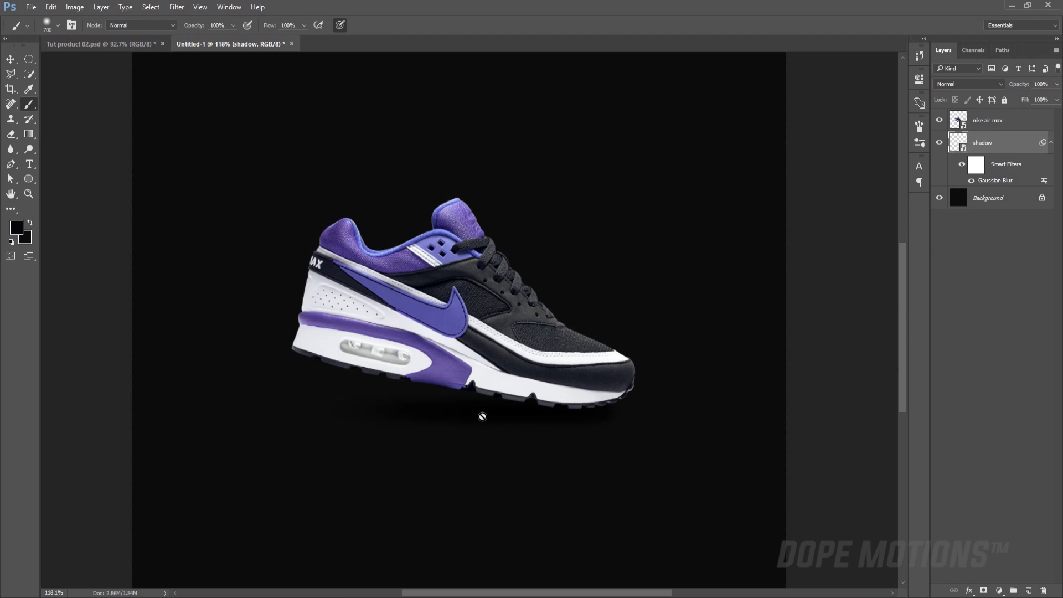
Step: Nudge the shadow slightly up toward the sole and stretch its heel end a little further out
key(v)
drag(474, 410, 478, 406)
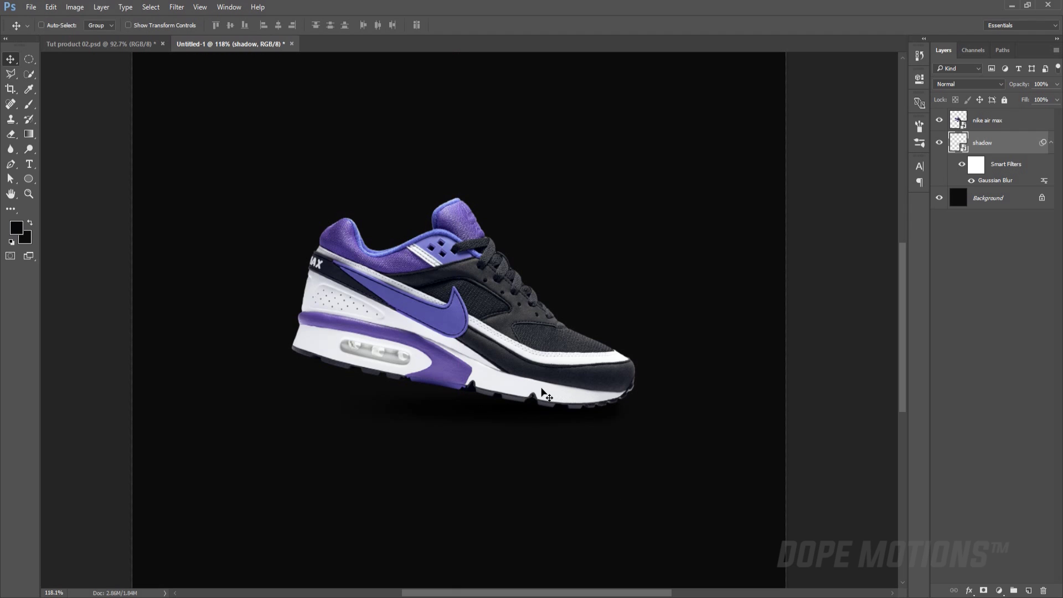
scroll(545, 395, down, 4)
scroll(458, 392, up, 1)
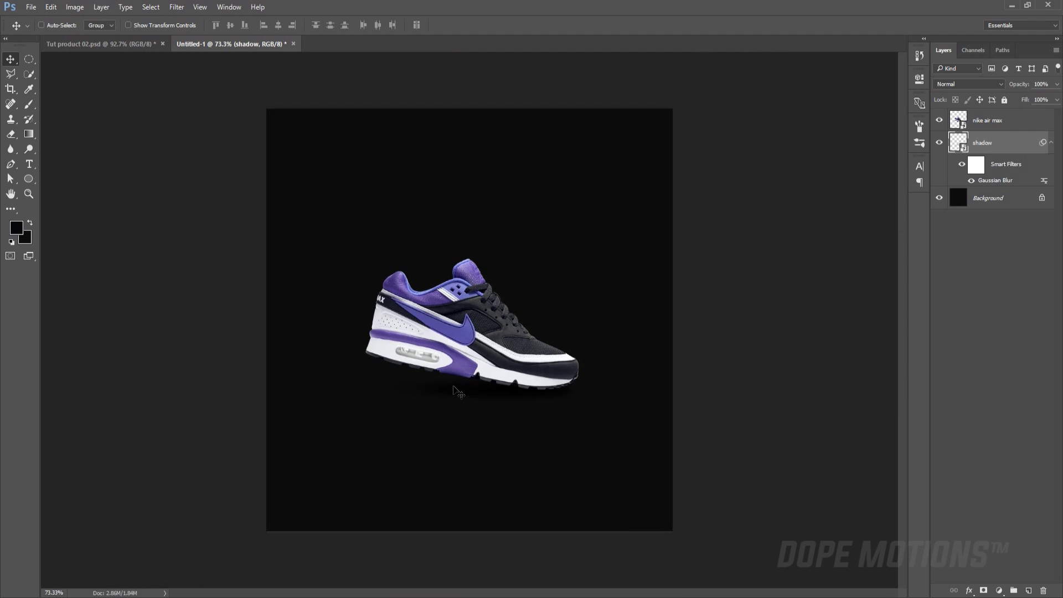
scroll(458, 392, up, 1)
key(ctrl+t)
drag(327, 403, 316, 405)
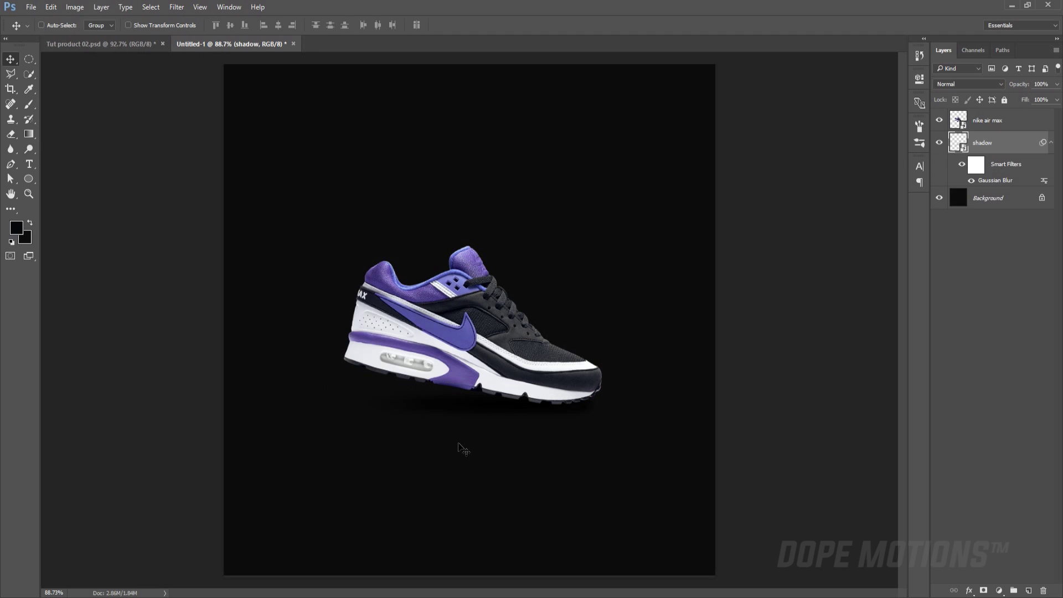
scroll(457, 443, down, 1)
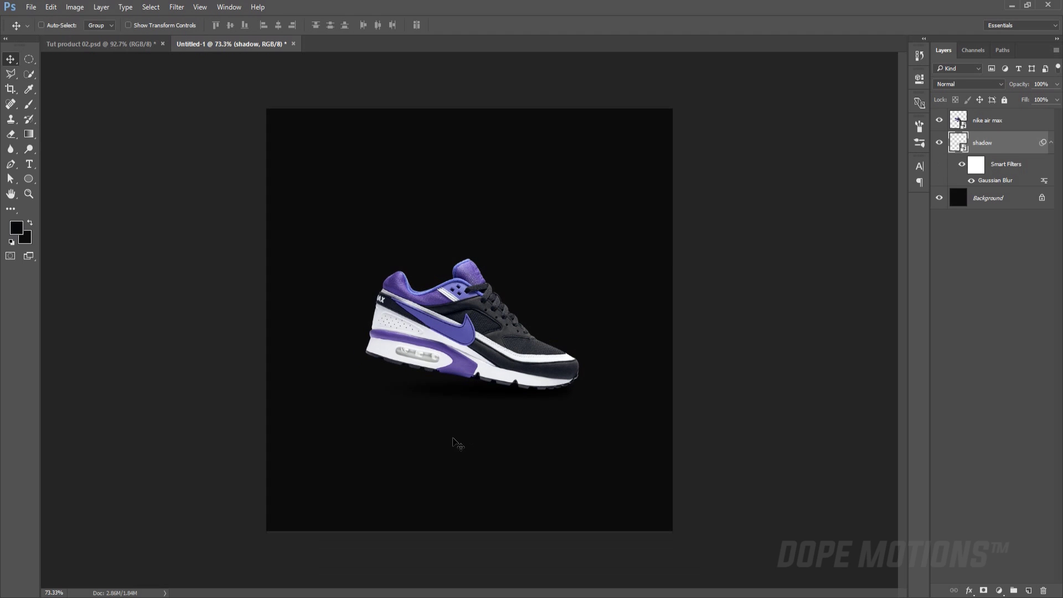
scroll(464, 409, up, 1)
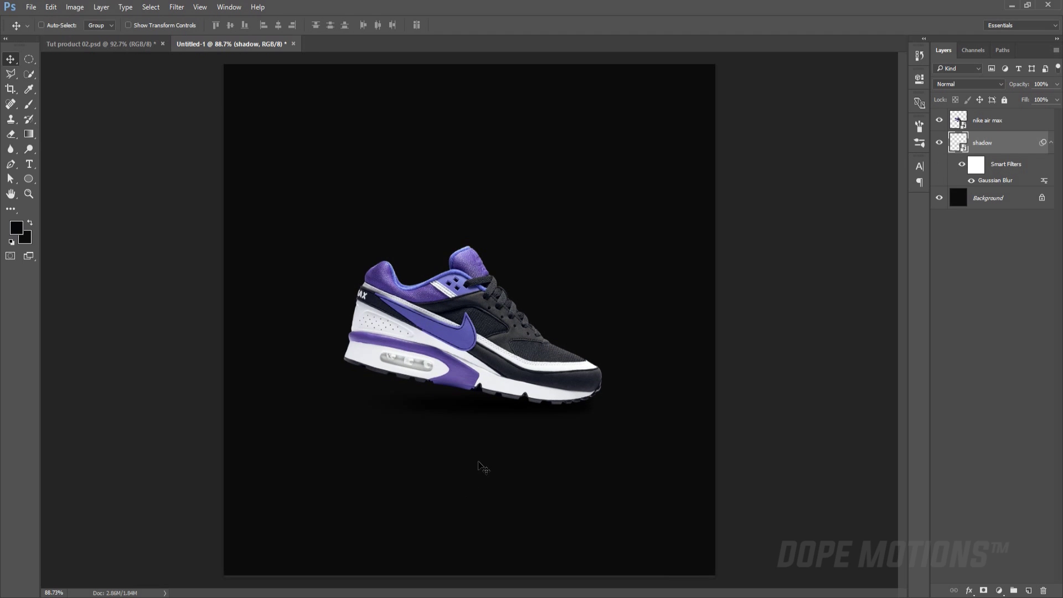
scroll(484, 468, up, 1)
scroll(507, 404, up, 1)
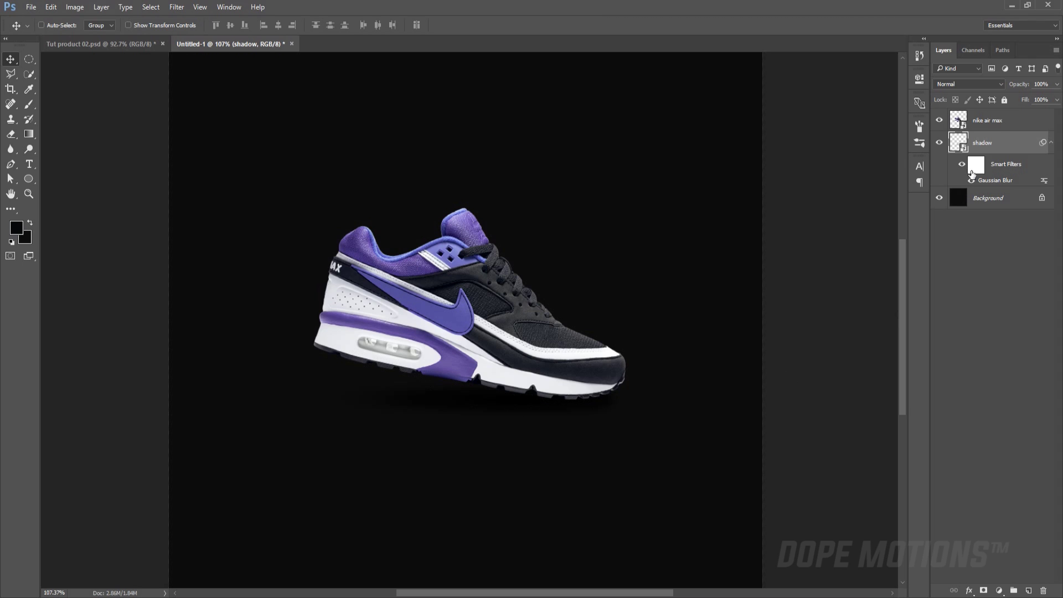
Step: Add a layer named "Shoie Shadow" above the nike air max layer and clip it to the shoe
click(998, 121)
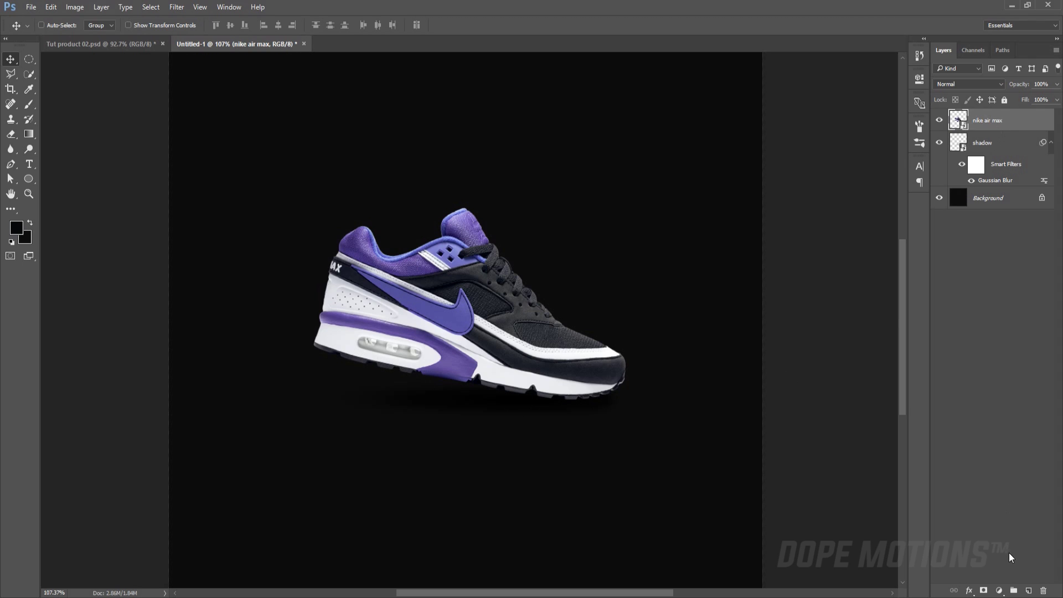
click(1029, 590)
double_click(981, 118)
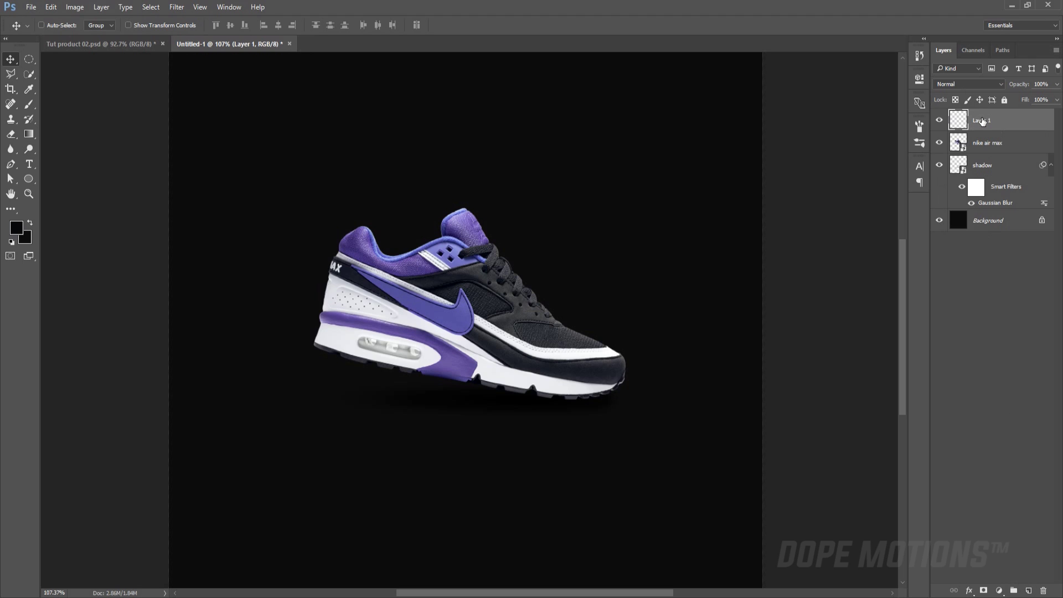
text(Shoie Shadow)
key(Return)
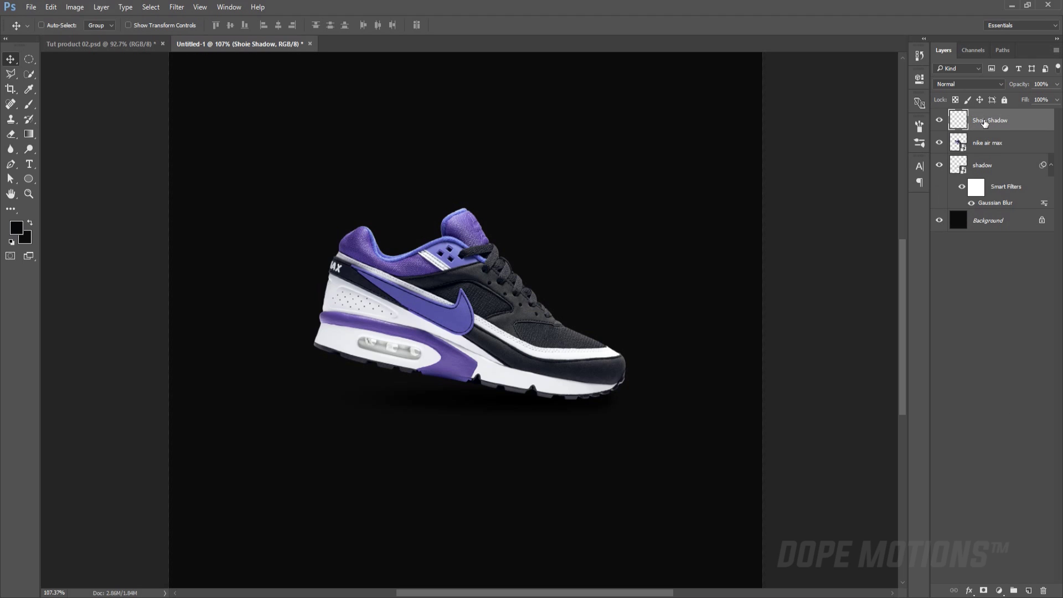
right_click(1004, 120)
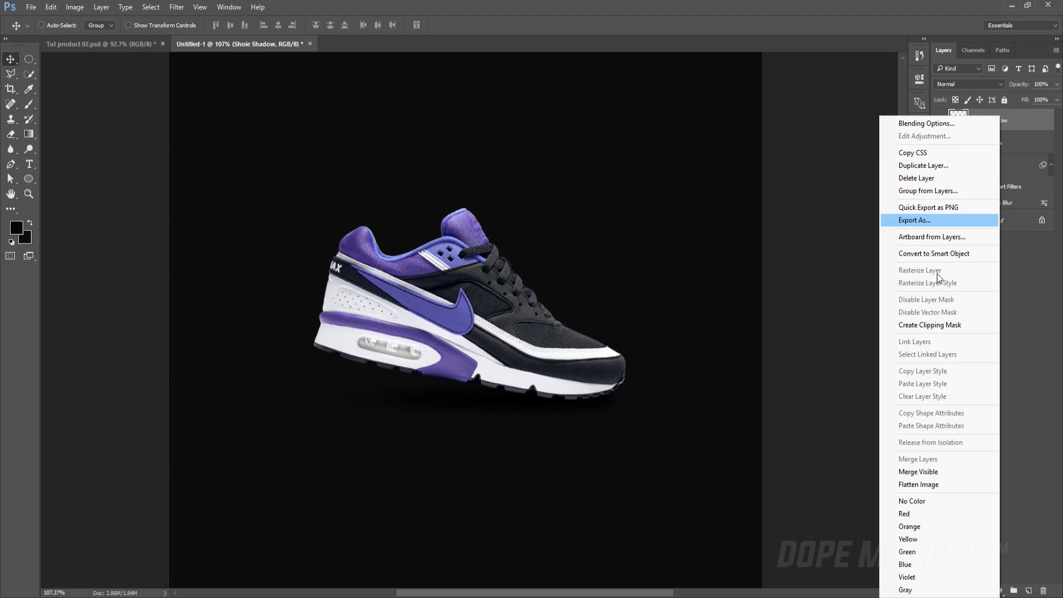
click(931, 325)
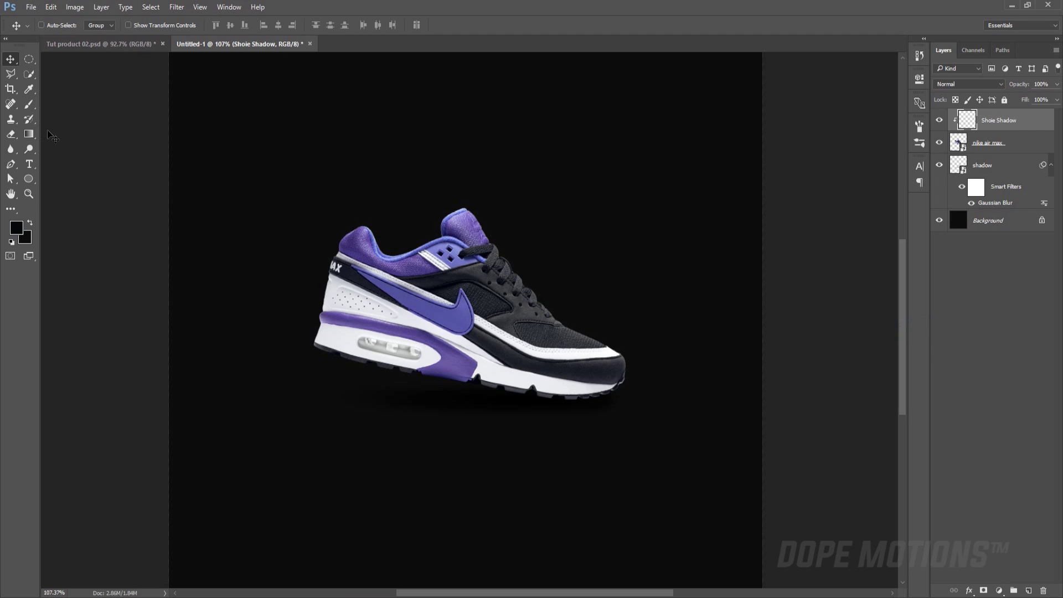
Step: Paint soft black shading along the shoe's sole on the Shoie Shadow layer with a 60 px brush at 10% flow
key(b)
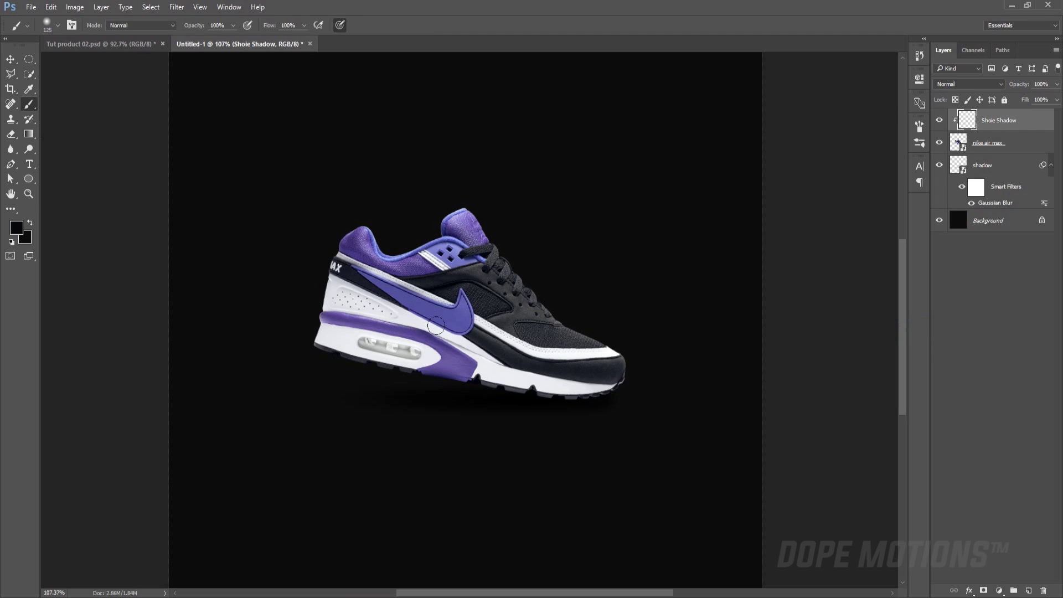
key(bracketleft)
key(bracketleft)
key(bracketleft)
key(bracketleft)
key(bracketleft)
scroll(420, 347, up, 6)
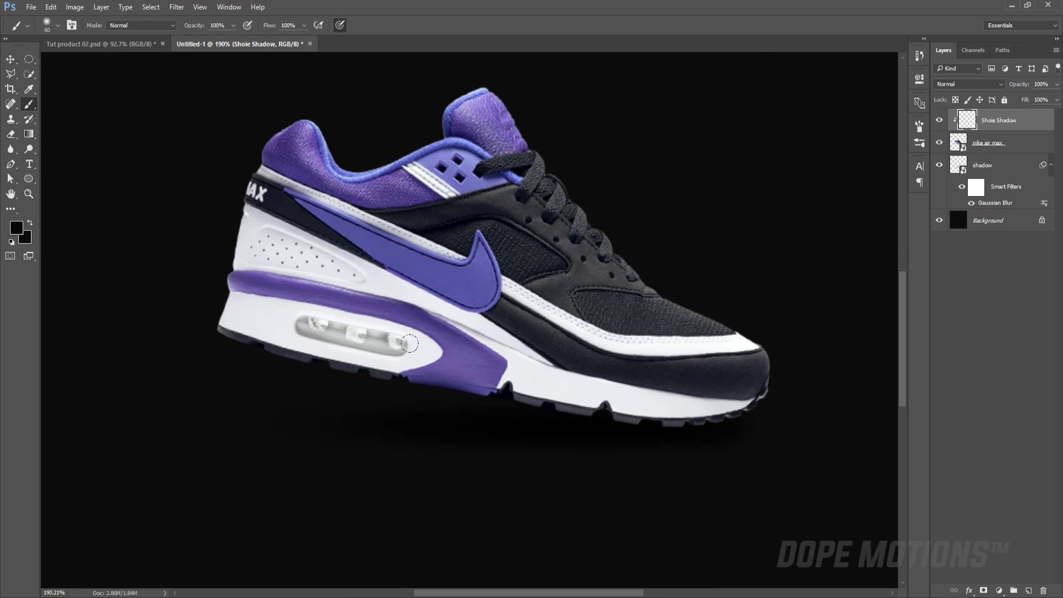
scroll(410, 344, up, 1)
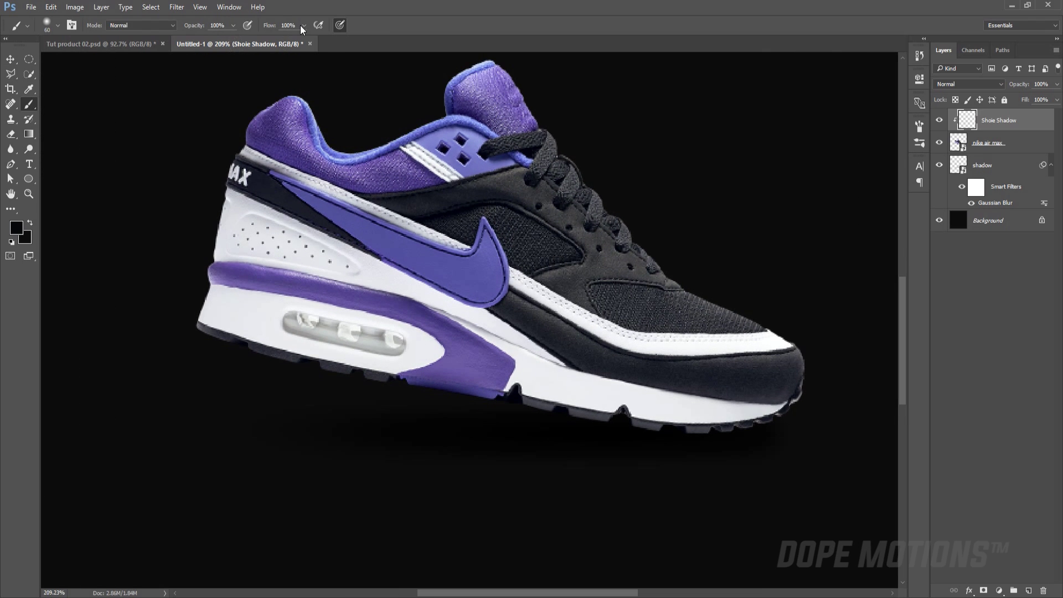
text(10)
key(Return)
mouse_move(173, 323)
mouse_down()
mouse_move(232, 352)
mouse_move(382, 370)
mouse_move(330, 372)
mouse_move(590, 426)
mouse_move(726, 426)
mouse_up()
mouse_move(788, 407)
mouse_down()
mouse_move(744, 424)
mouse_move(763, 403)
mouse_move(686, 424)
mouse_move(591, 426)
mouse_move(429, 386)
mouse_up()
drag(342, 364, 175, 318)
scroll(603, 445, down, 3)
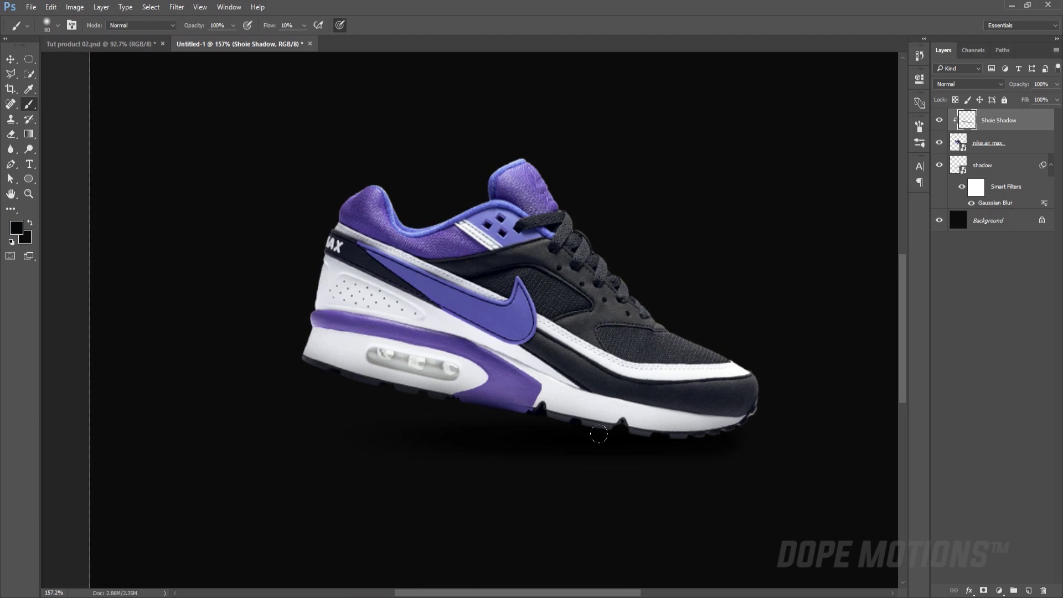
scroll(590, 428, up, 2)
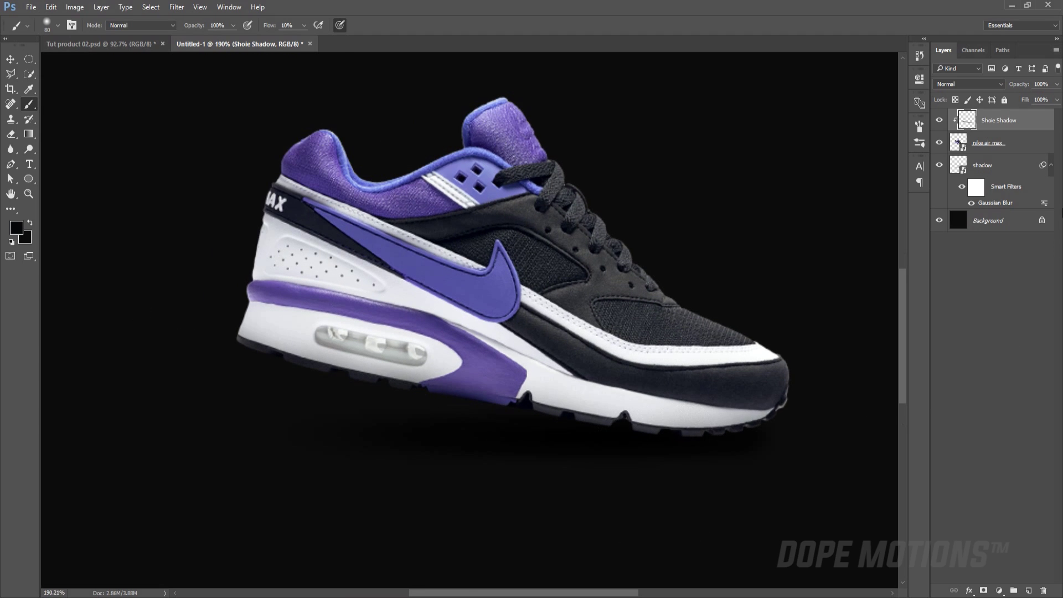
Step: Move the shadow layer slightly down, away from the sole, and deselect all layers
click(987, 166)
key(v)
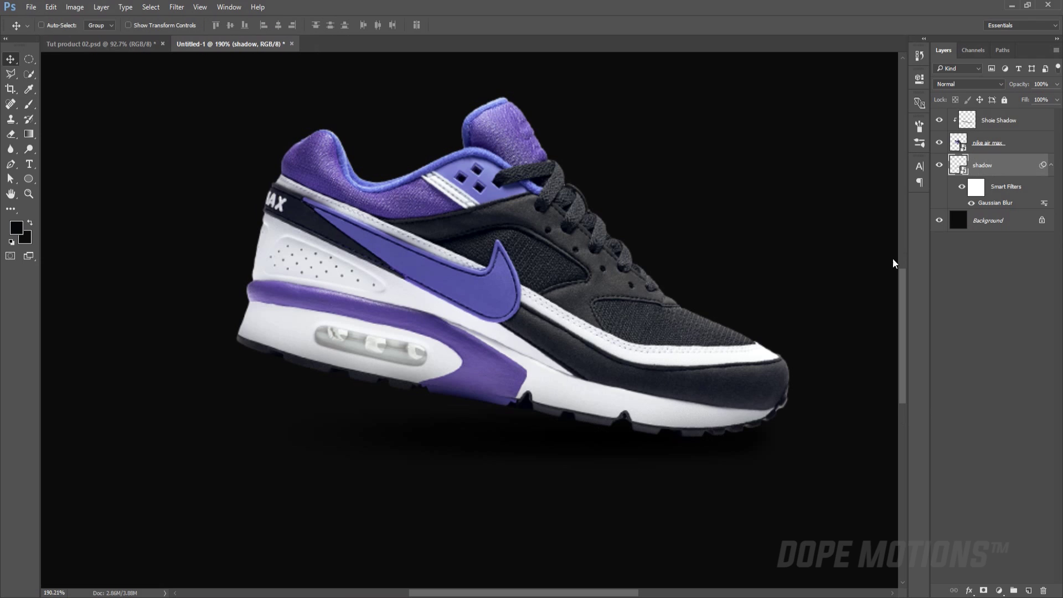
drag(589, 446, 595, 453)
click(1009, 323)
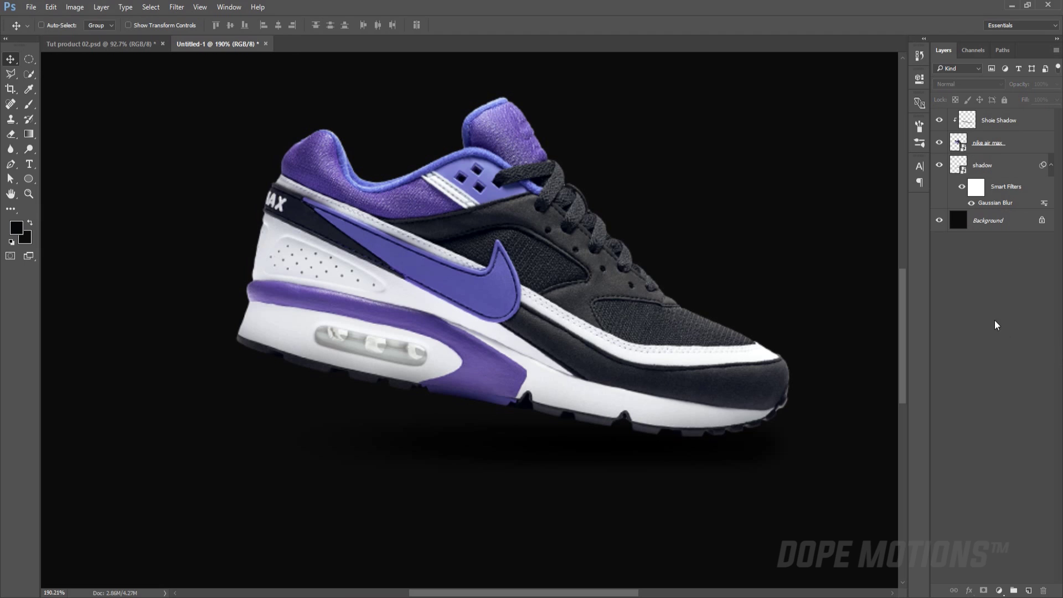
Step: Add a layer above Shoie Shadow, clip it to the shoe and name it "highlight"
click(1012, 127)
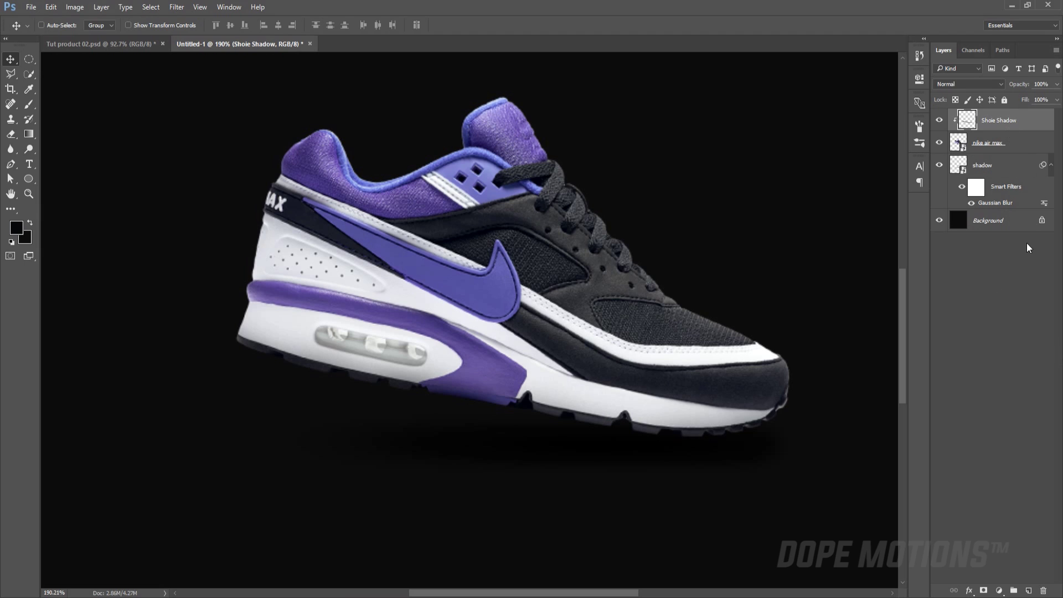
click(1029, 590)
right_click(1002, 122)
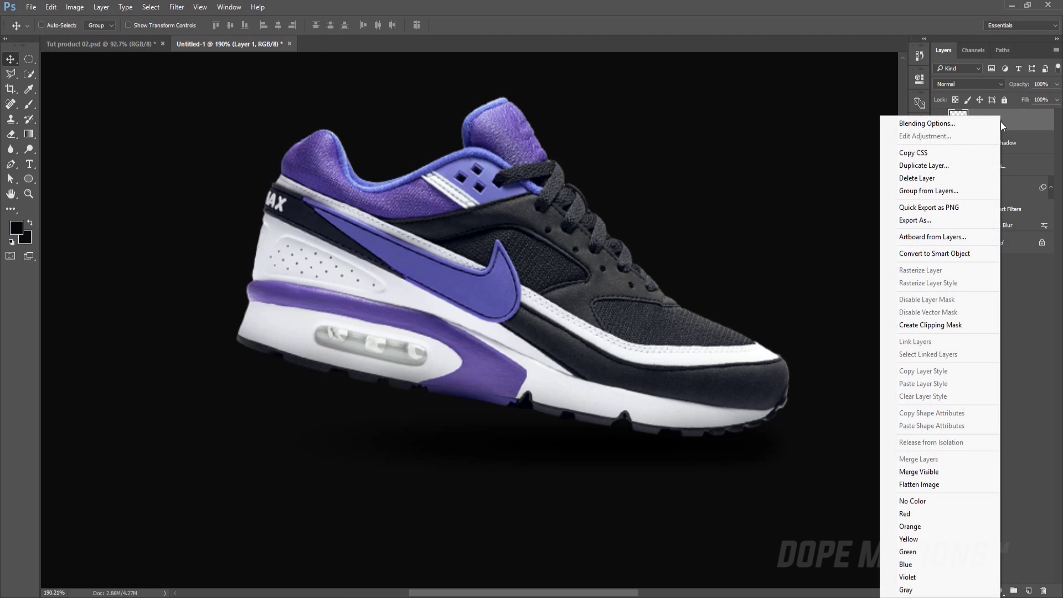
click(938, 325)
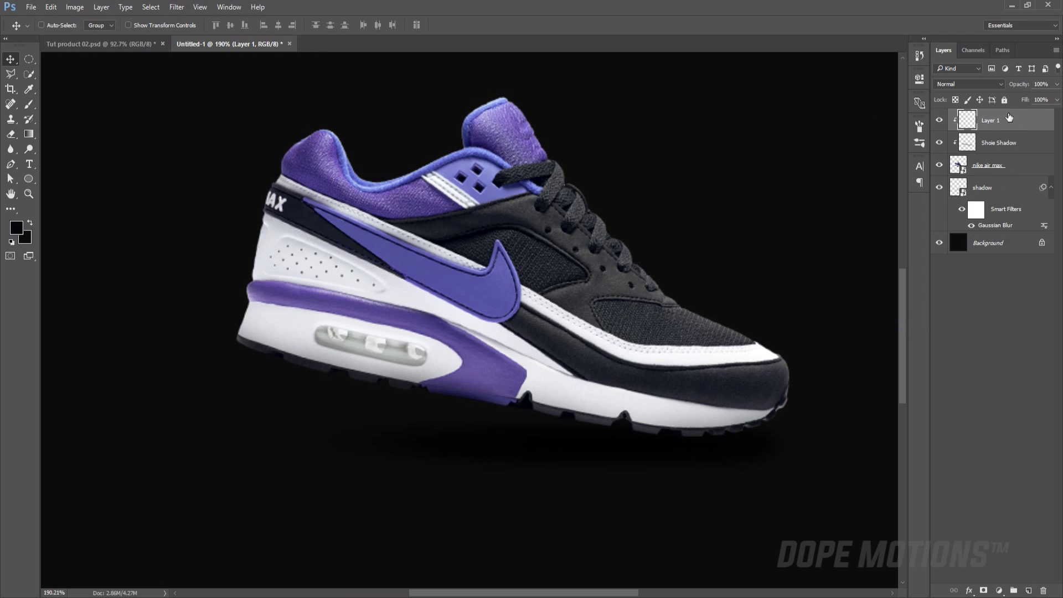
double_click(997, 120)
text(highlight)
key(Return)
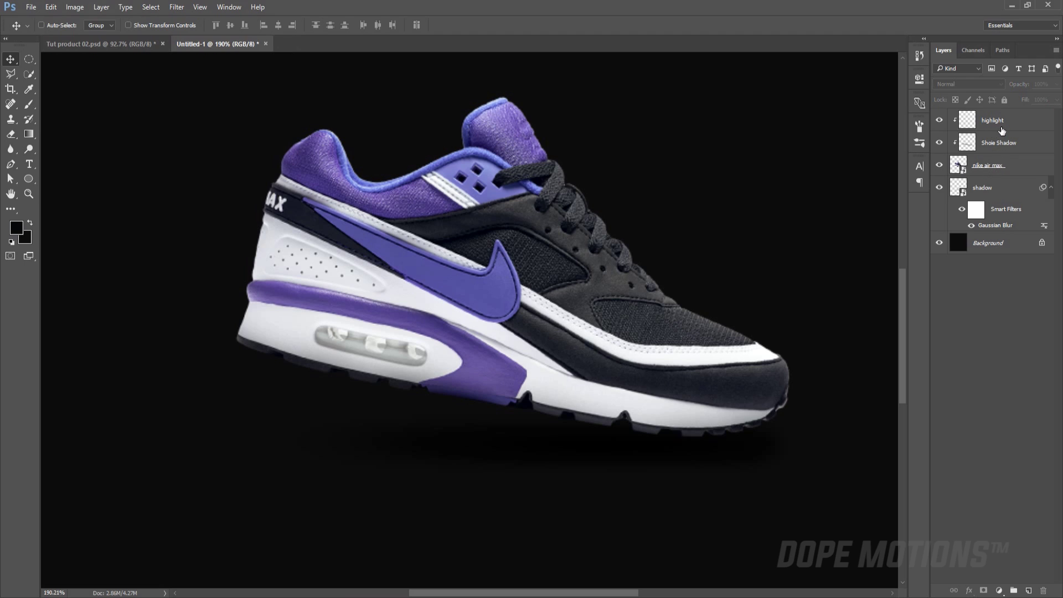
Step: Sample a light purple from the shoe and brush soft highlights along its upper edges on the highlight layer at 10% flow
key(b)
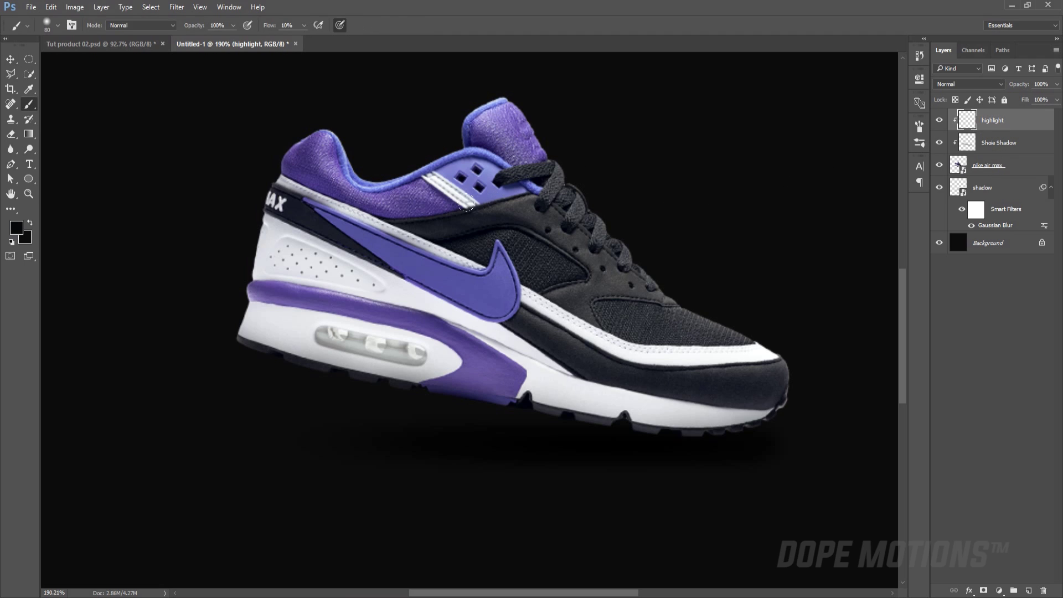
key(d)
alt+click(350, 295)
drag(728, 314, 582, 324)
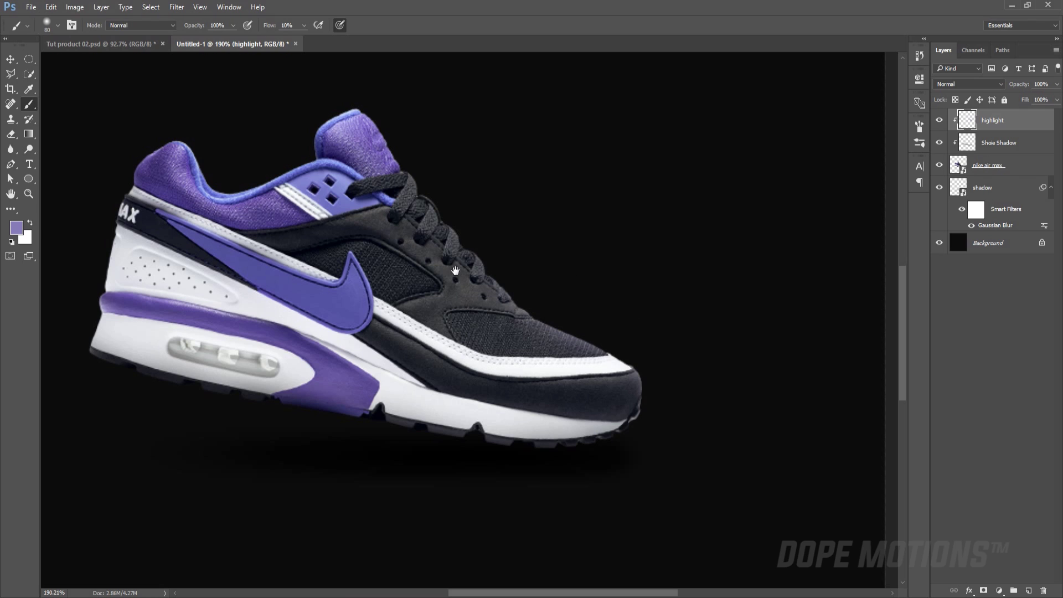
drag(455, 270, 605, 325)
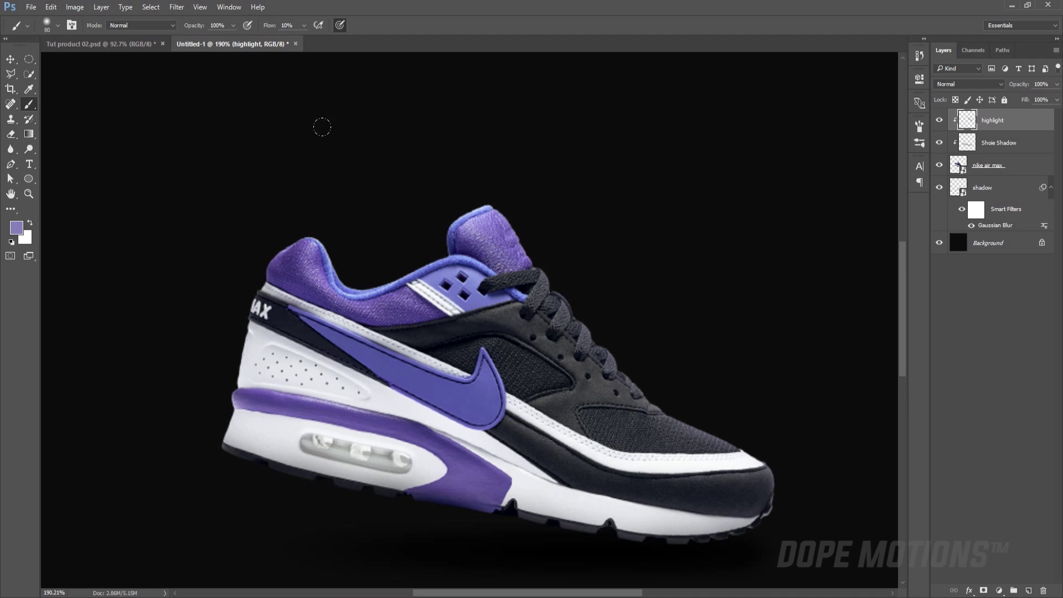
drag(277, 152, 273, 173)
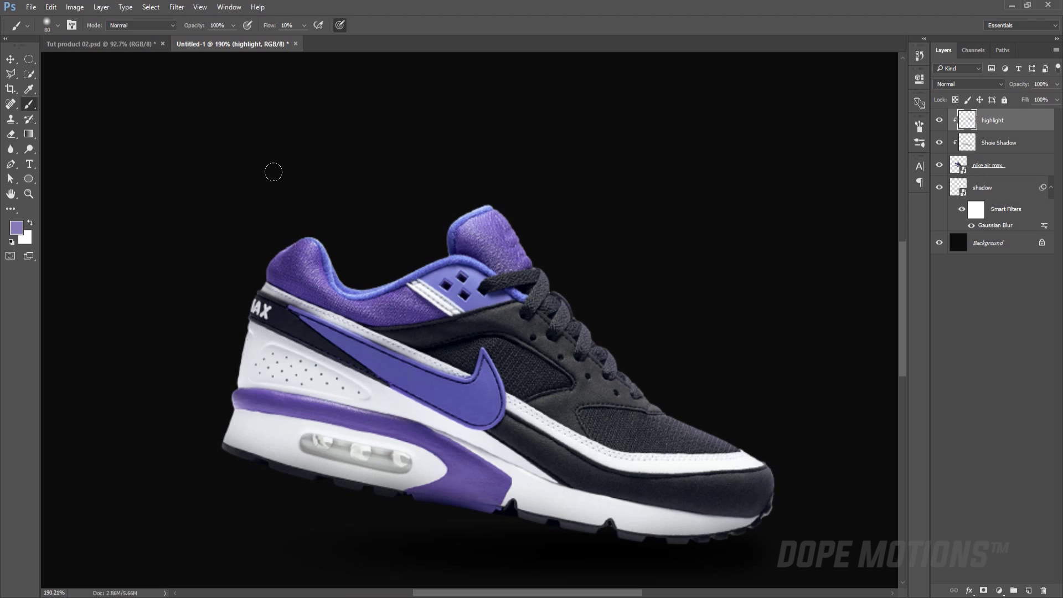
Step: Set the foreground color to #eeeeee for the highlights and hide the highlight layer to compare the shoe without it
click(16, 228)
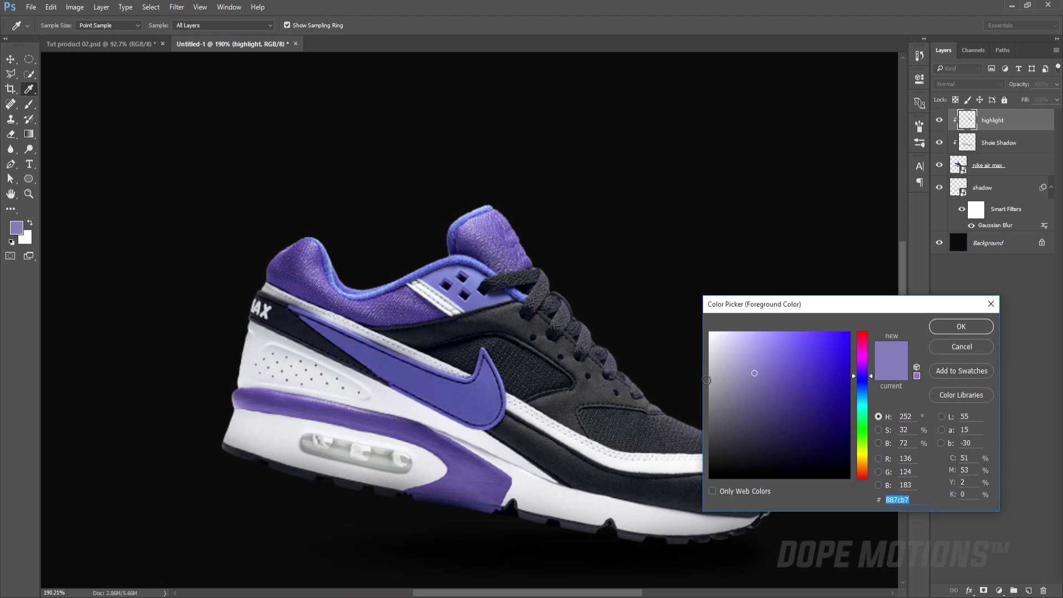
text(eeeeee)
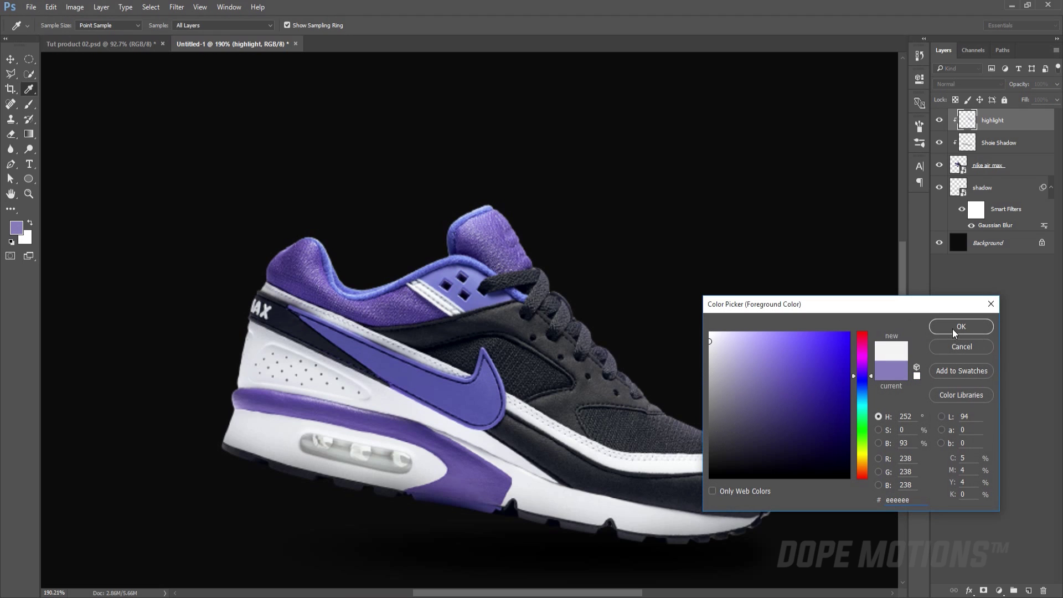
click(952, 329)
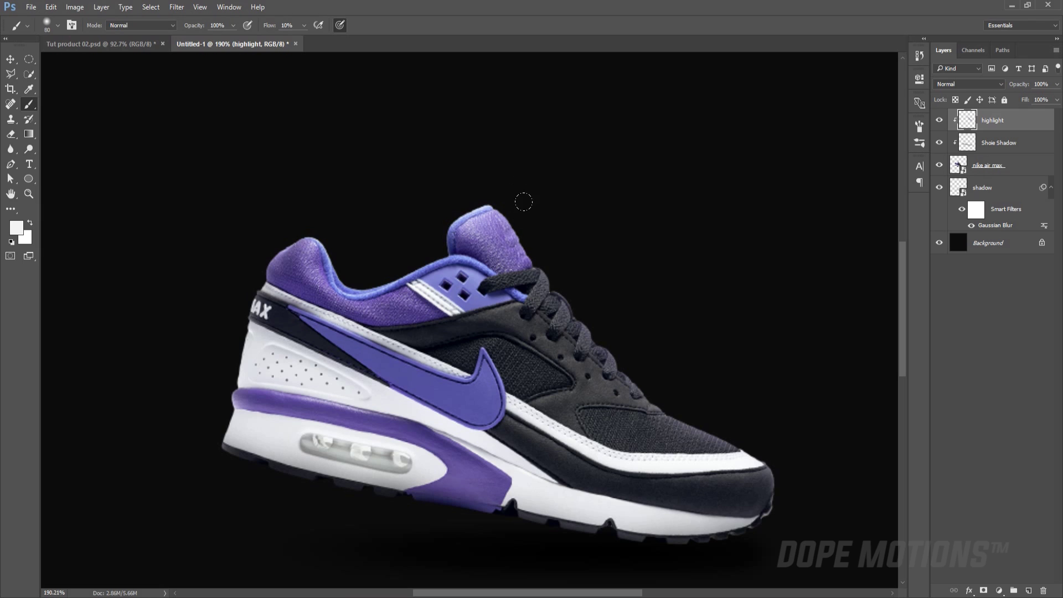
scroll(791, 249, down, 2)
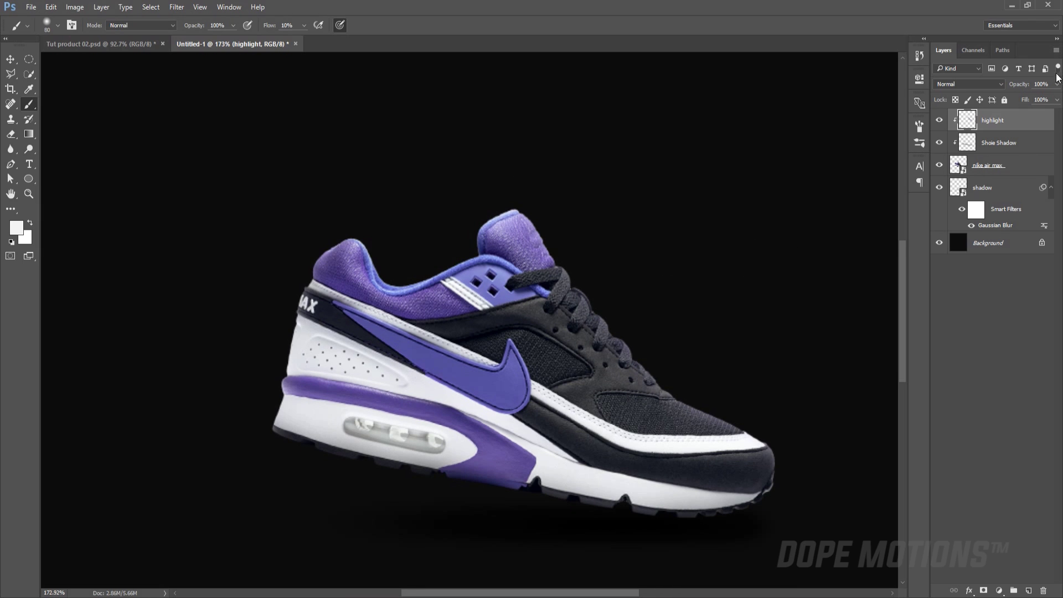
click(939, 121)
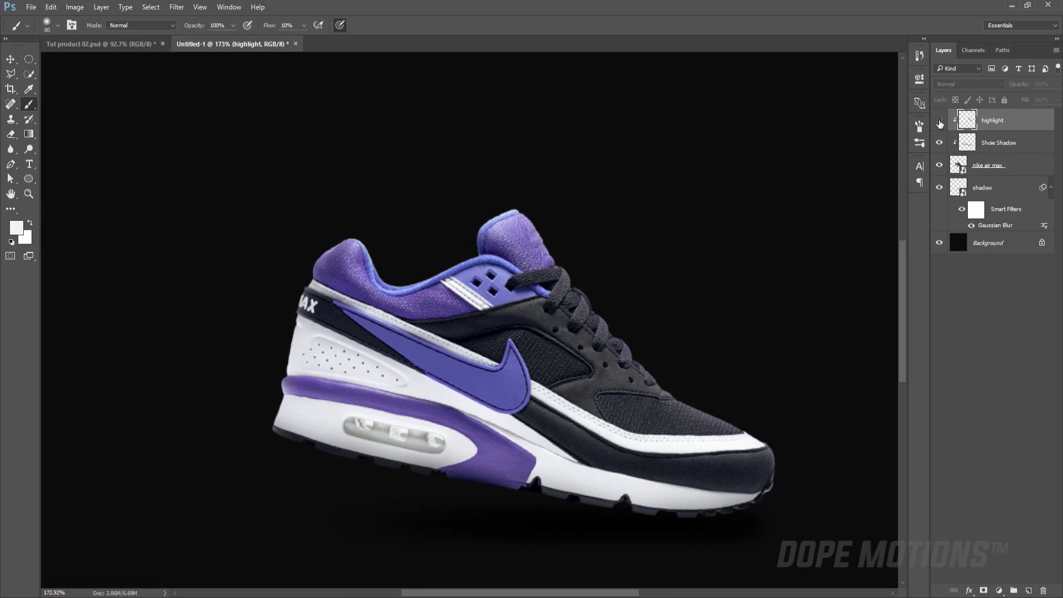
Step: Compare the shoe with and without the highlight layer and the Shoie Shadow layer
click(939, 120)
click(939, 121)
click(939, 121)
click(939, 121)
click(939, 121)
click(940, 121)
click(939, 121)
click(940, 121)
click(939, 121)
click(940, 143)
click(940, 143)
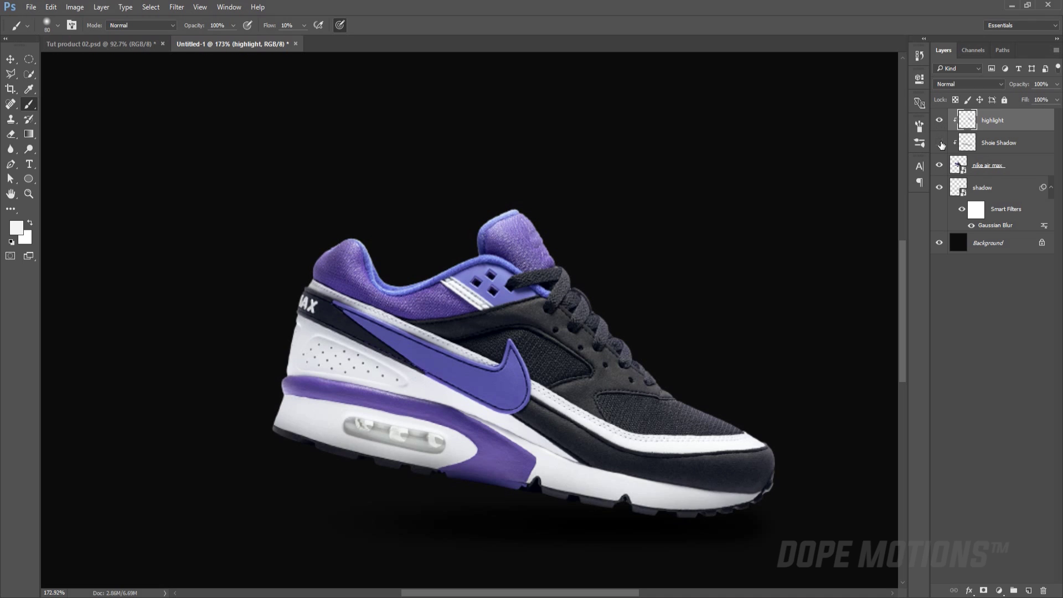
drag(605, 245, 534, 194)
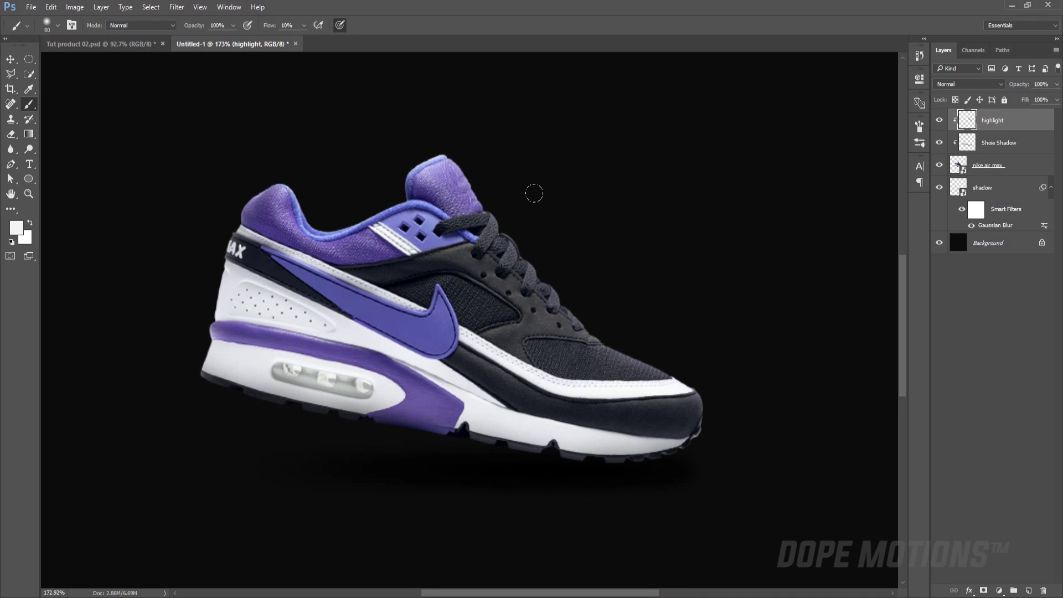
Step: Try the Soft Light blend mode on the highlight layer, compare the layer on and off, and return it to Normal
click(981, 84)
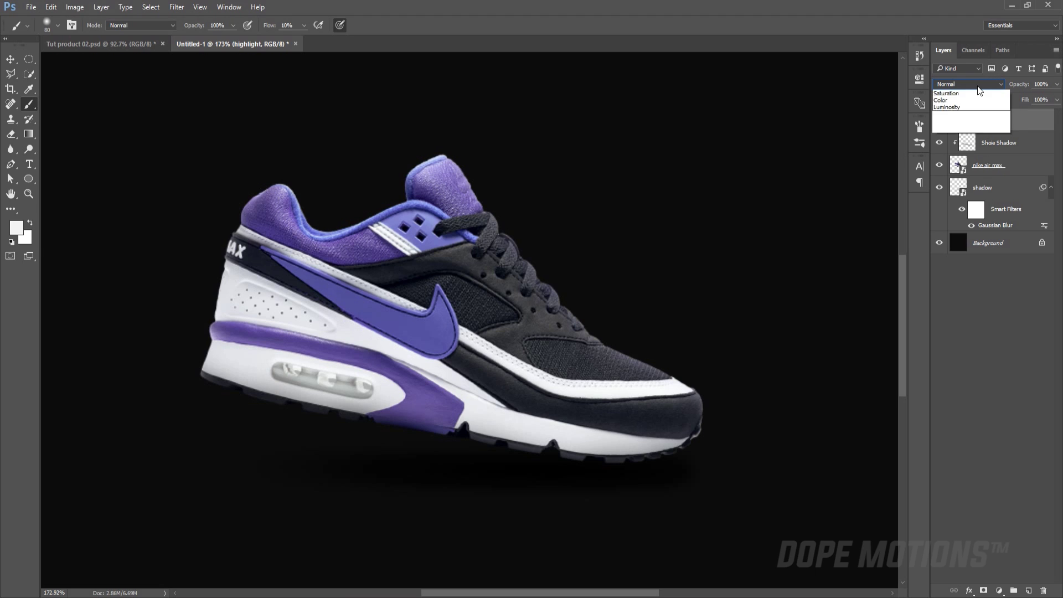
click(948, 204)
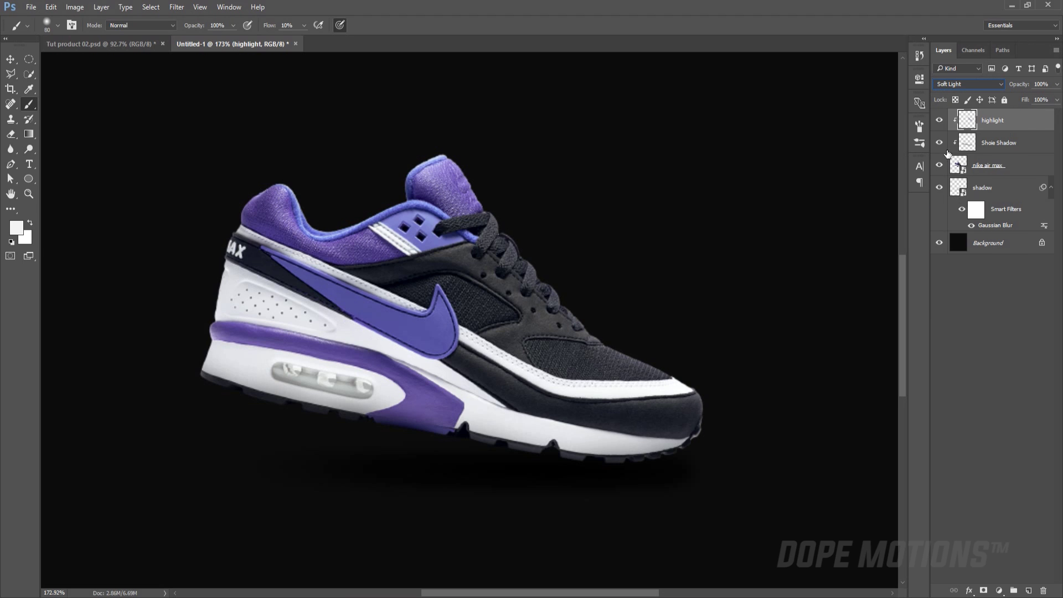
click(940, 121)
click(940, 120)
click(940, 121)
click(940, 121)
click(940, 120)
click(940, 121)
click(982, 84)
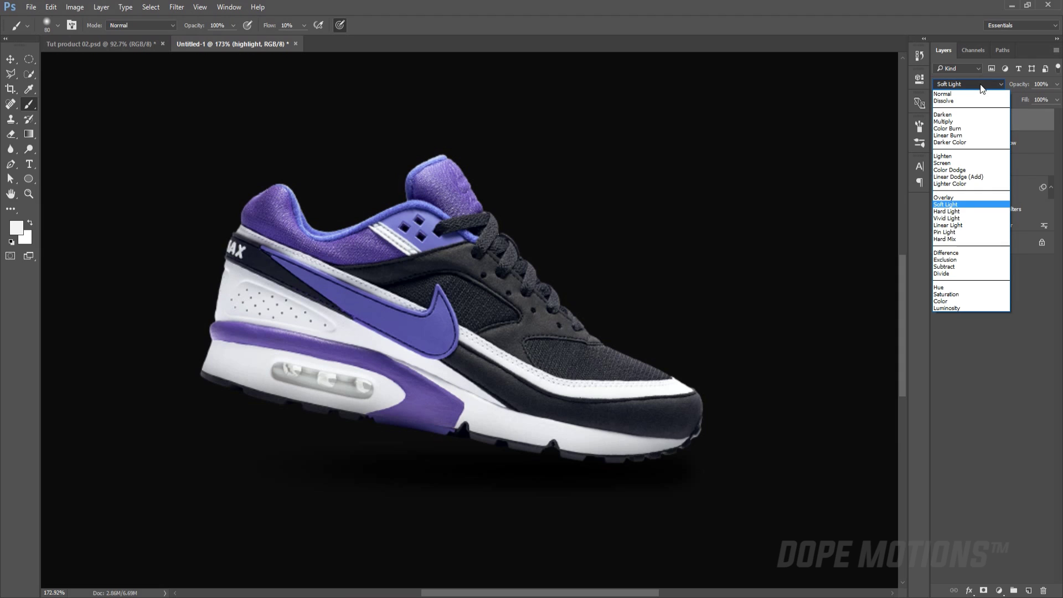
click(966, 92)
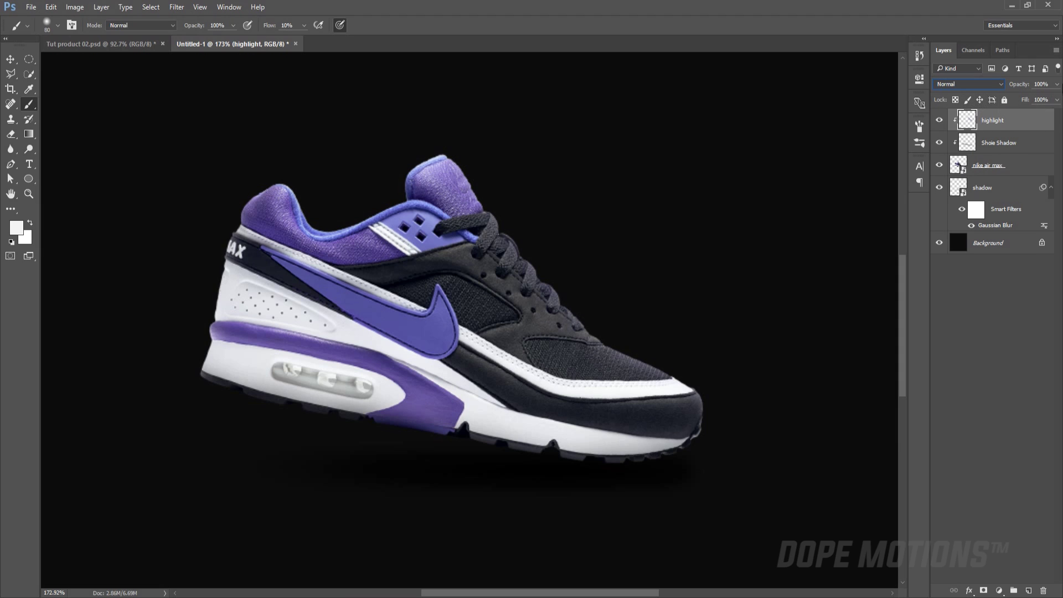
Step: Slightly lower the opacity of the highlight layer and deselect all layers
click(1058, 84)
drag(1056, 99, 1041, 102)
click(939, 378)
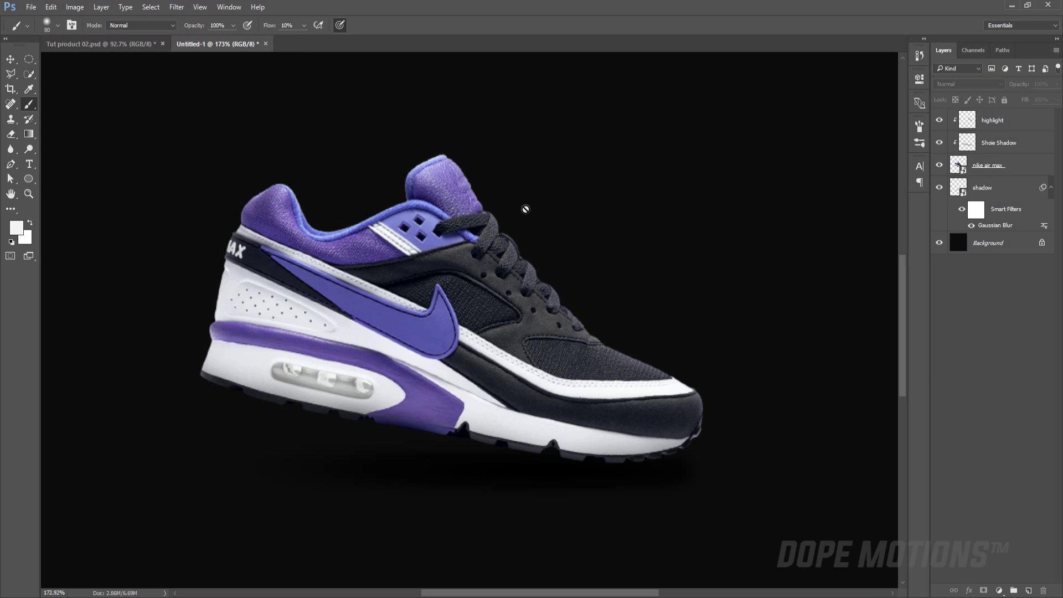
scroll(498, 192, down, 1)
scroll(497, 192, down, 3)
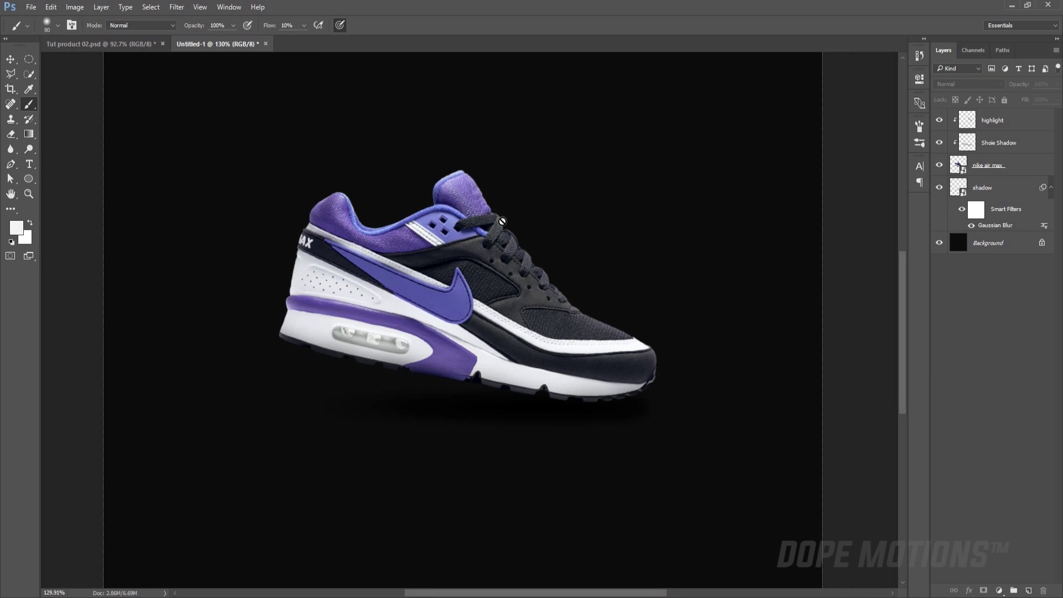
scroll(504, 224, down, 1)
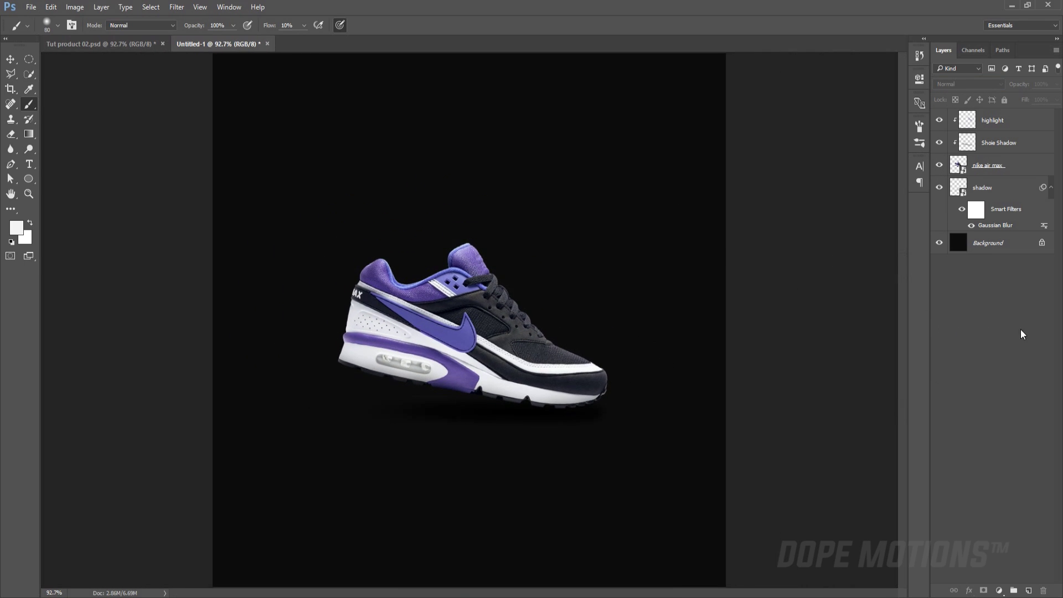
Step: Add a Curves adjustment layer above the highlight layer and shape its RGB curve into a gentle contrast S-curve
click(999, 591)
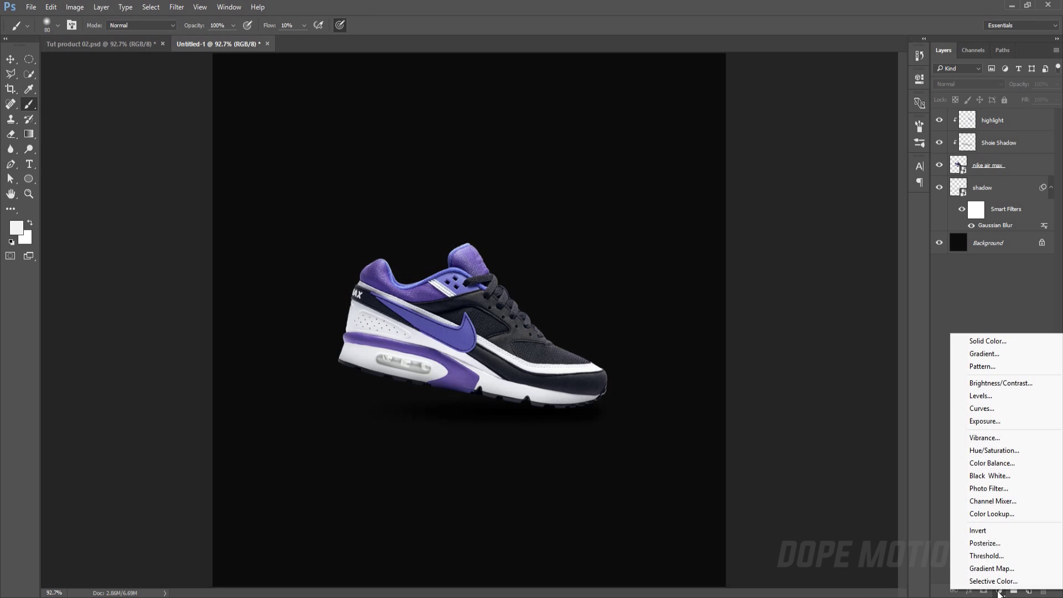
click(1002, 407)
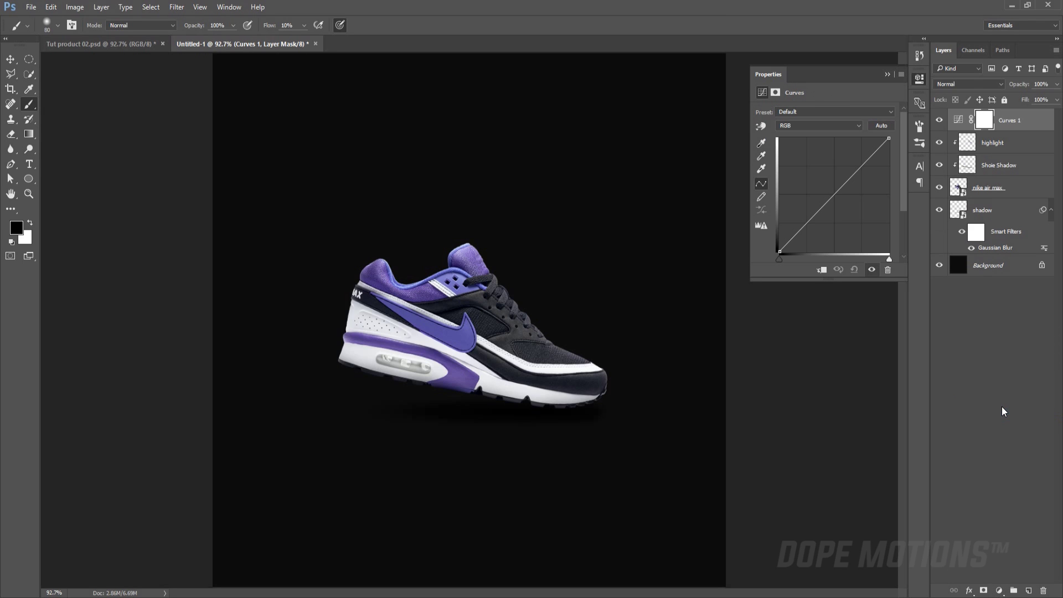
drag(813, 218, 815, 220)
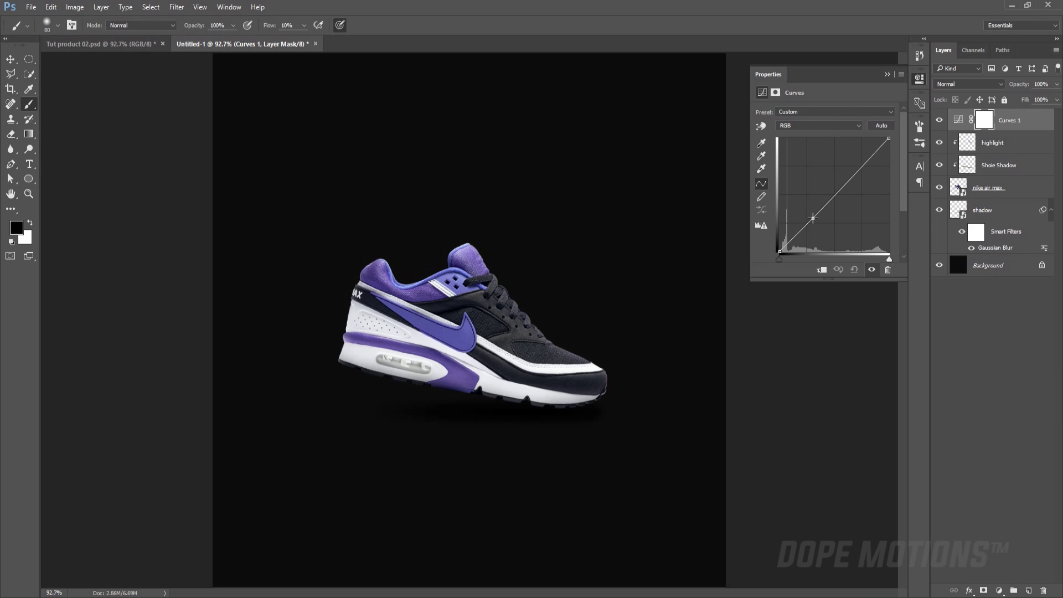
click(865, 162)
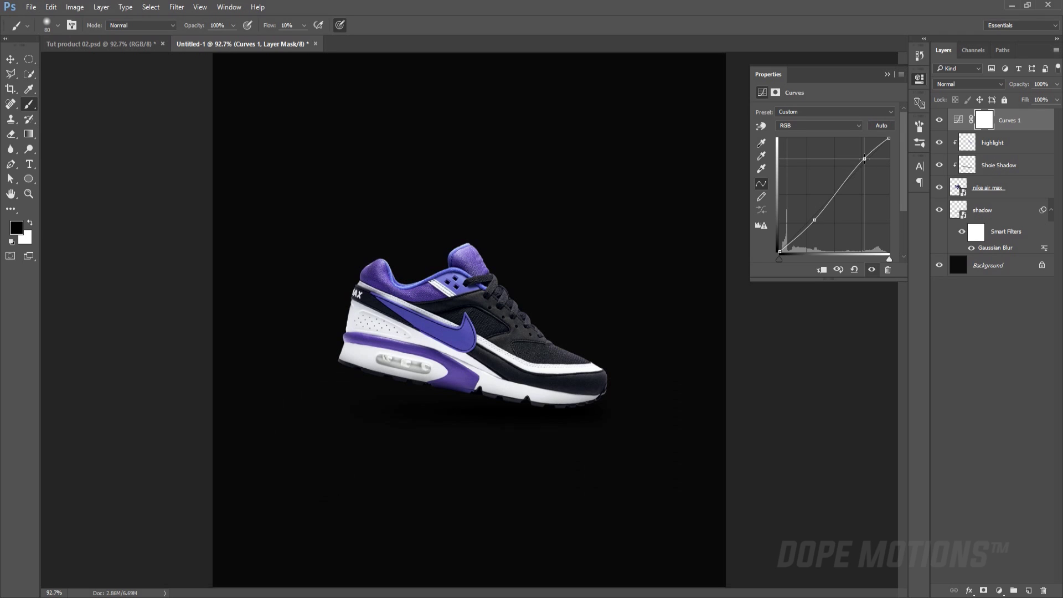
drag(814, 218, 814, 220)
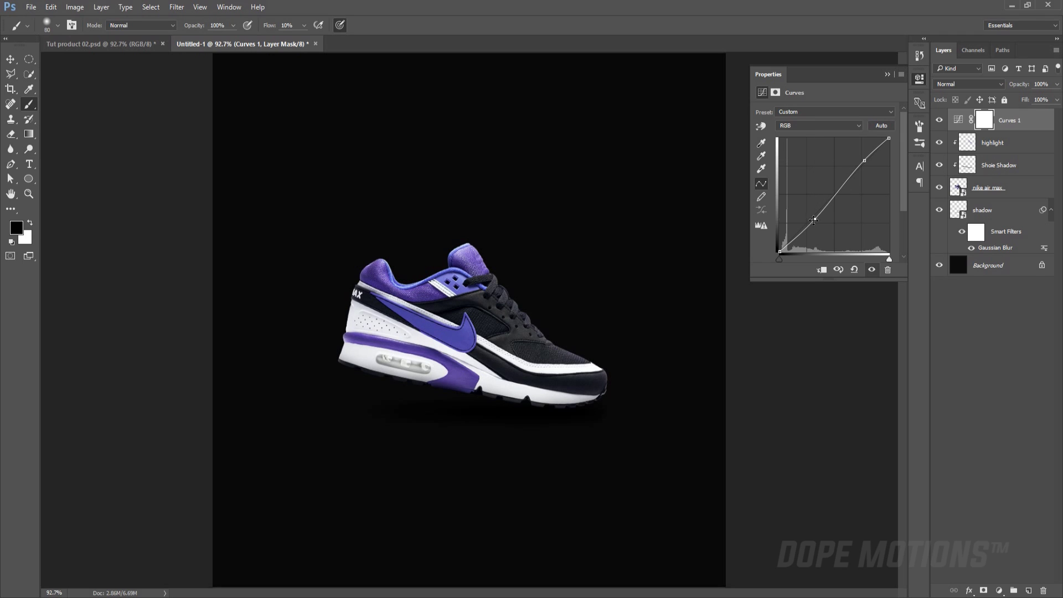
Step: Pull the midtones of the Red and Green channel curves slightly down in the Curves adjustment
click(820, 125)
click(794, 136)
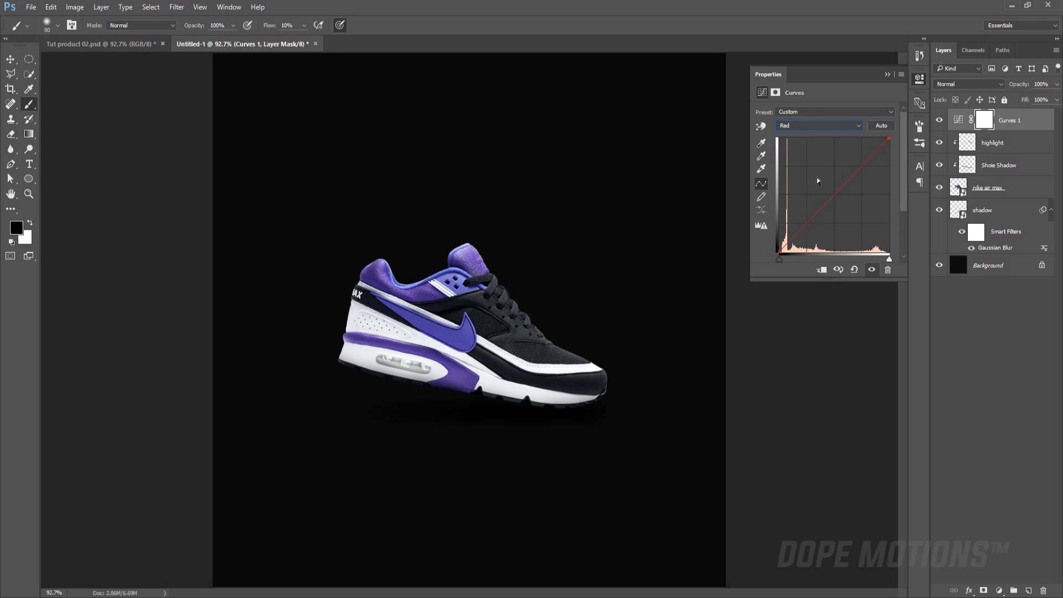
drag(833, 190, 842, 193)
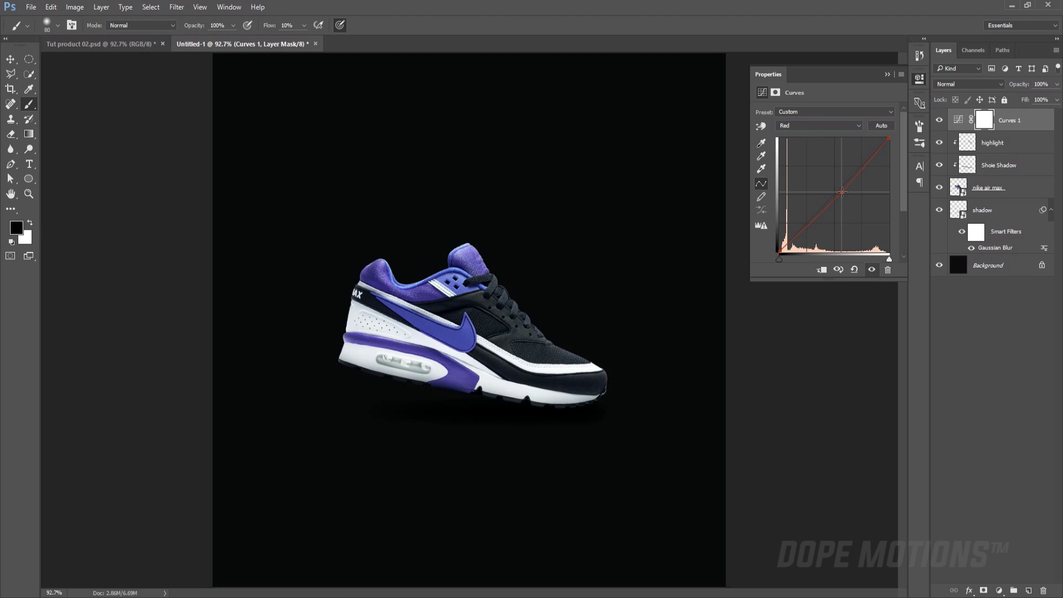
click(806, 125)
click(799, 147)
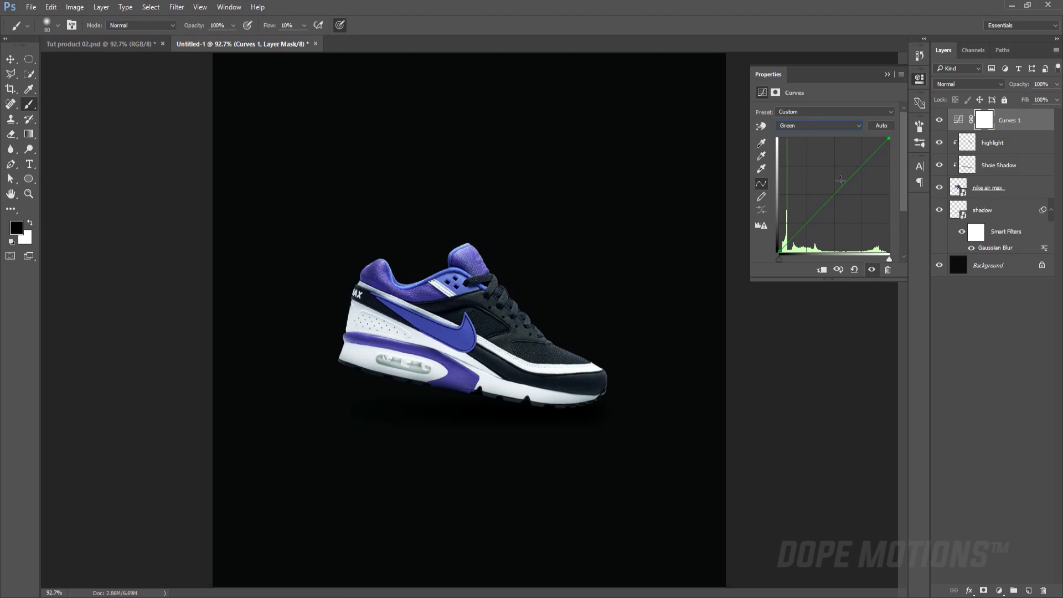
drag(841, 187, 846, 190)
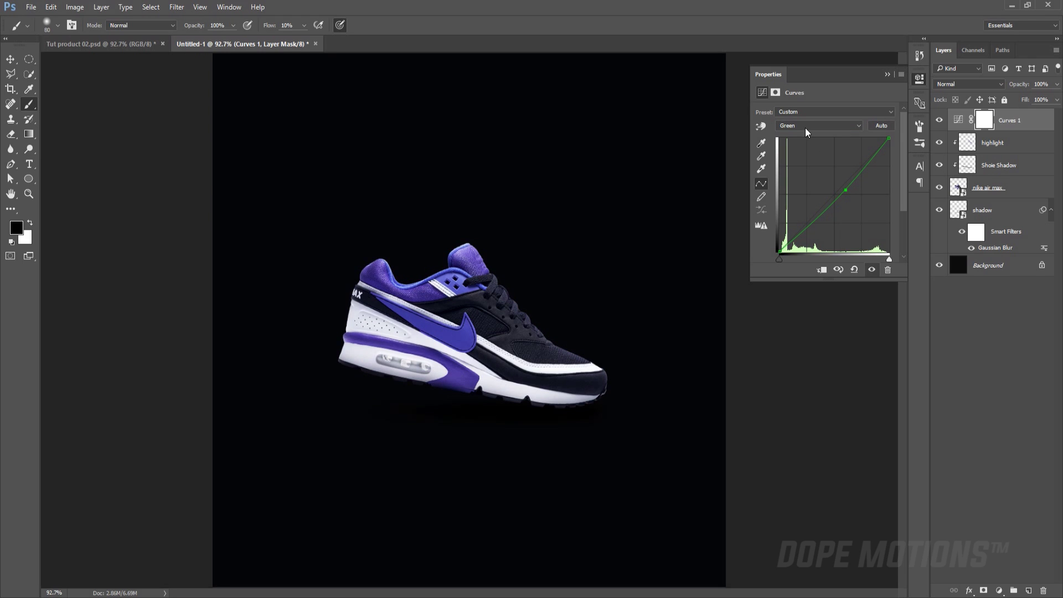
Step: Raise the shadows of the Blue channel curve slightly, anchor its highlights with a second point, and deselect the Curves layer
click(806, 127)
click(797, 156)
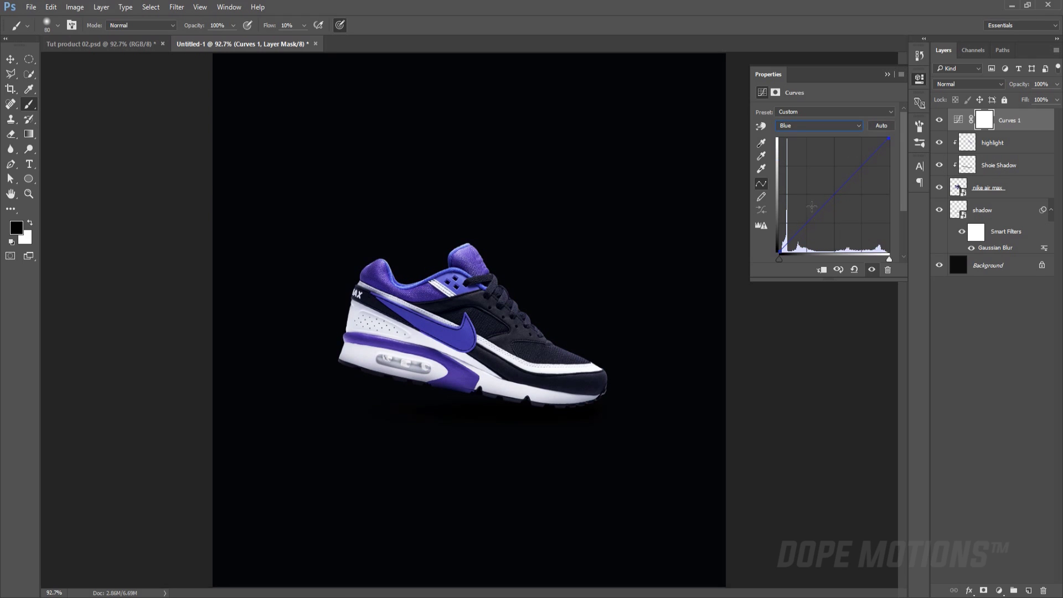
click(809, 219)
click(863, 165)
click(952, 307)
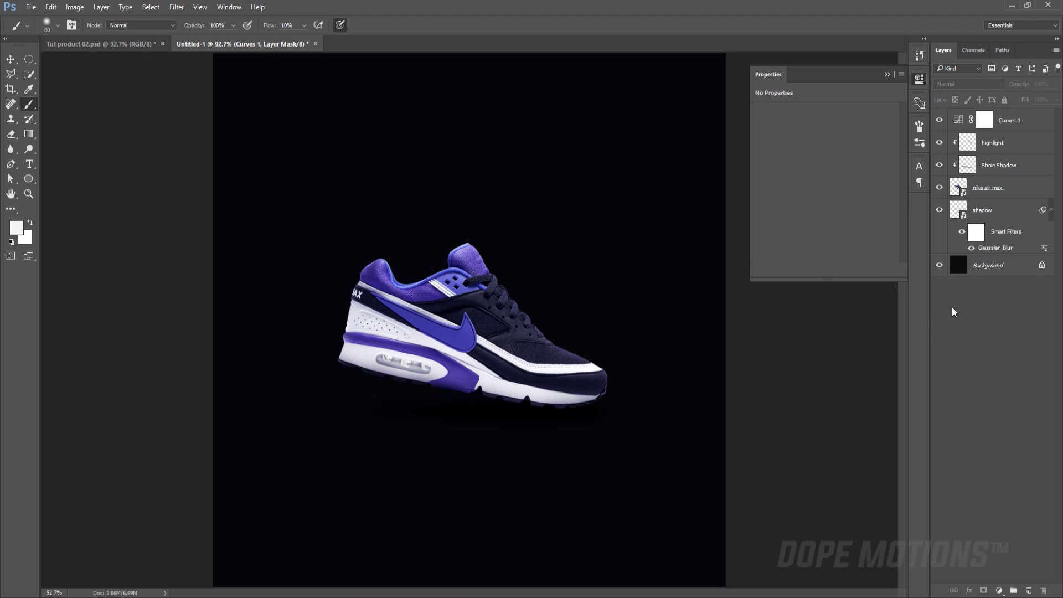
Step: Compare the composition with and without the Curves 1 layer and close its properties
click(939, 122)
click(939, 122)
click(939, 121)
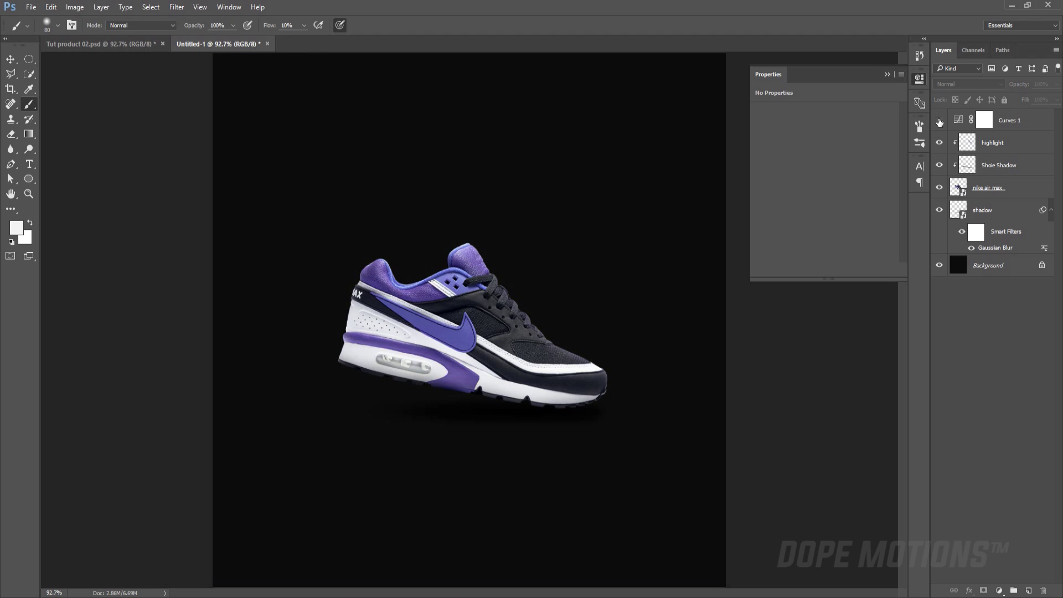
click(939, 121)
click(940, 121)
click(939, 122)
click(939, 122)
click(939, 121)
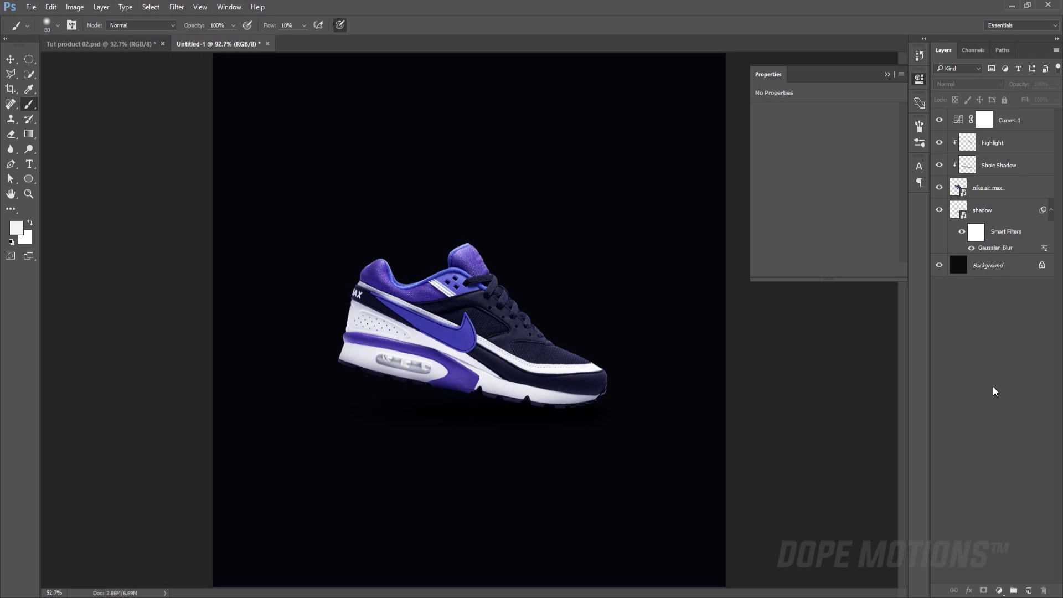
click(900, 75)
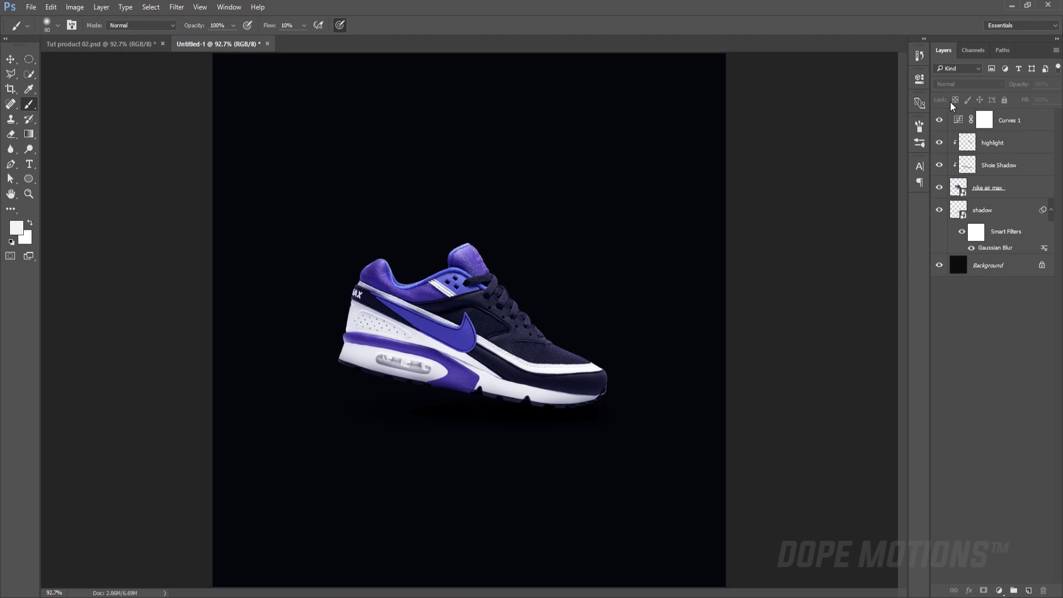
Step: Try a Hue/Saturation adjustment layer above Curves 1, experimenting with its sliders
click(1028, 126)
key(d)
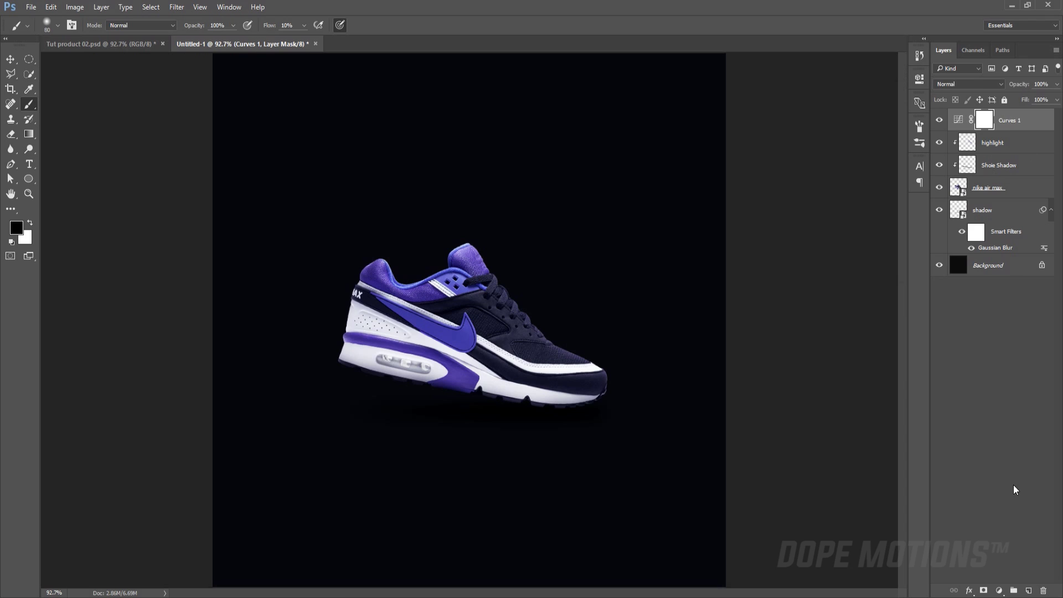
click(998, 591)
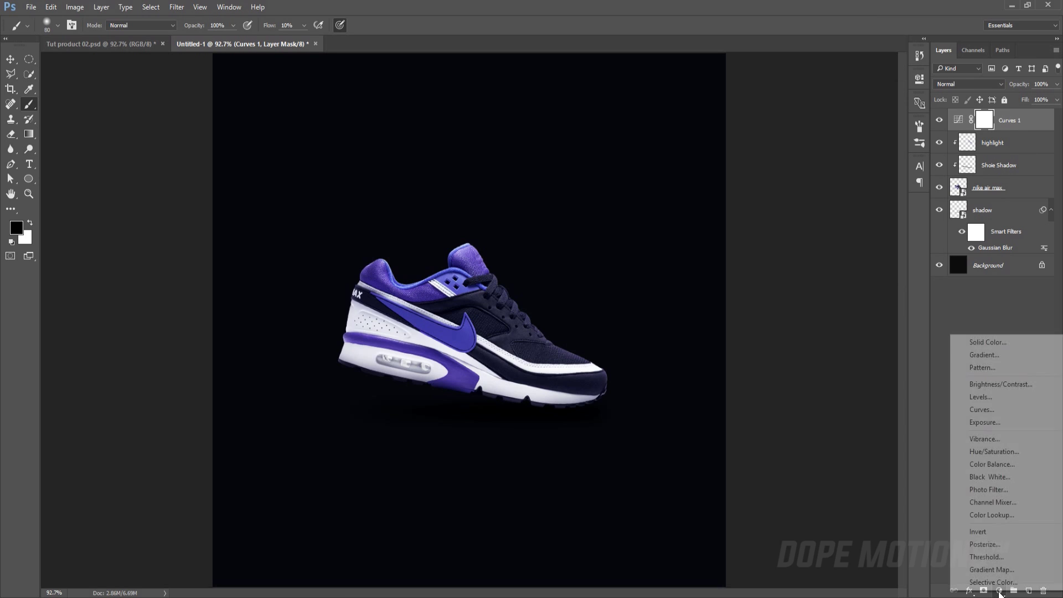
click(986, 452)
click(823, 150)
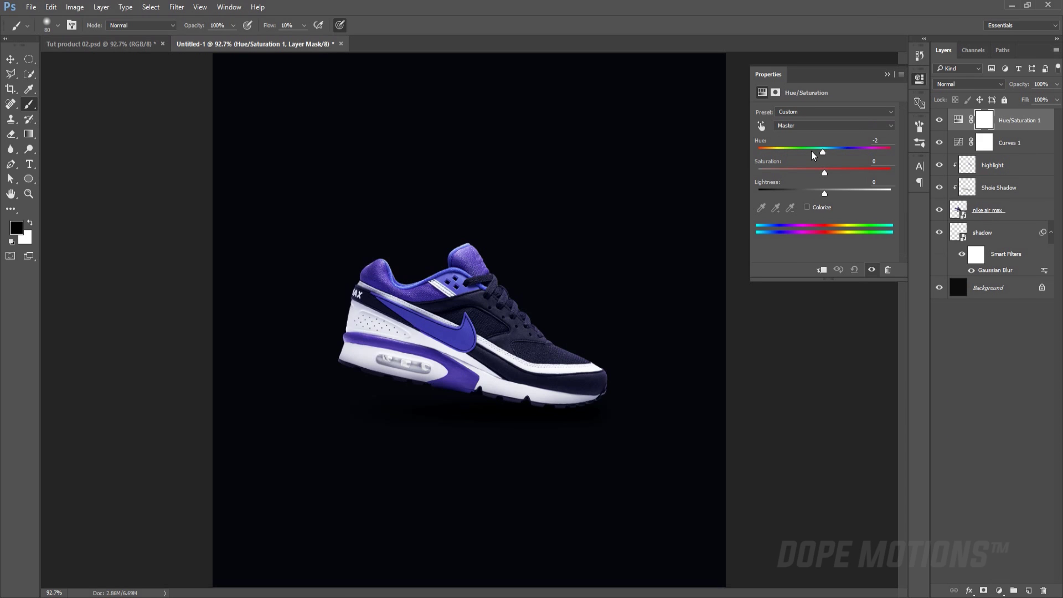
drag(812, 151, 809, 181)
drag(807, 183, 824, 184)
click(887, 75)
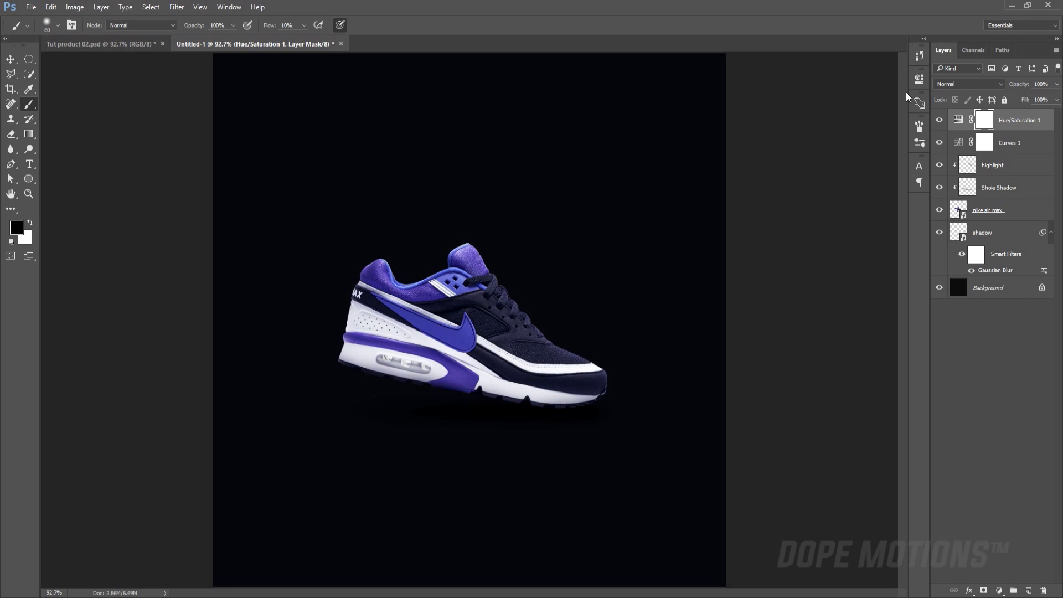
Step: Compare the image with and without the Hue/Saturation layer and delete that layer
click(940, 120)
click(941, 121)
click(940, 121)
key(Delete)
click(986, 320)
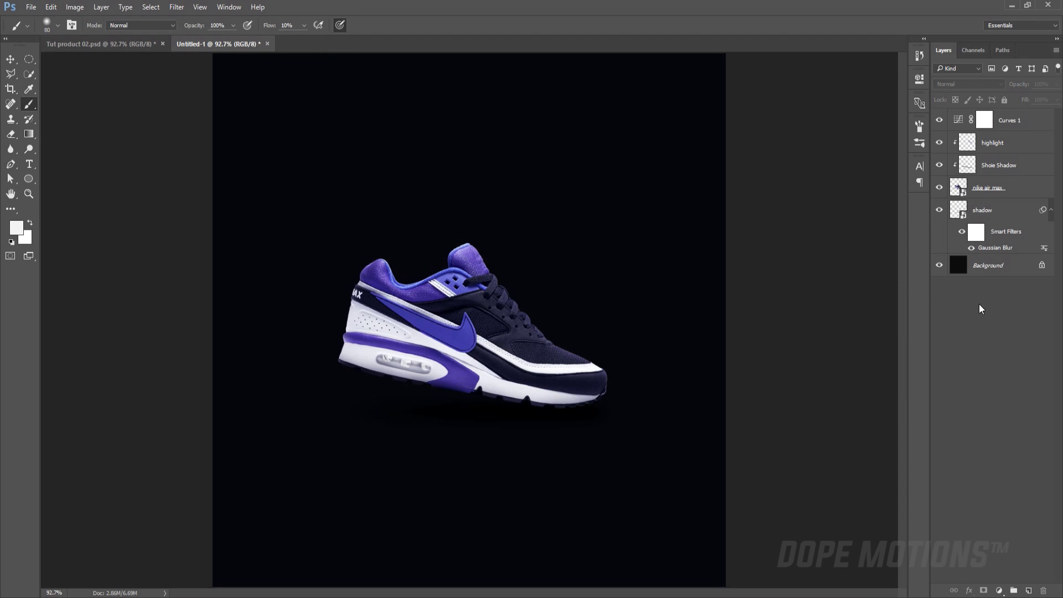
Step: Add a new layer named "accents" and place it between the shadow layer and the Background
key(ctrl+plus)
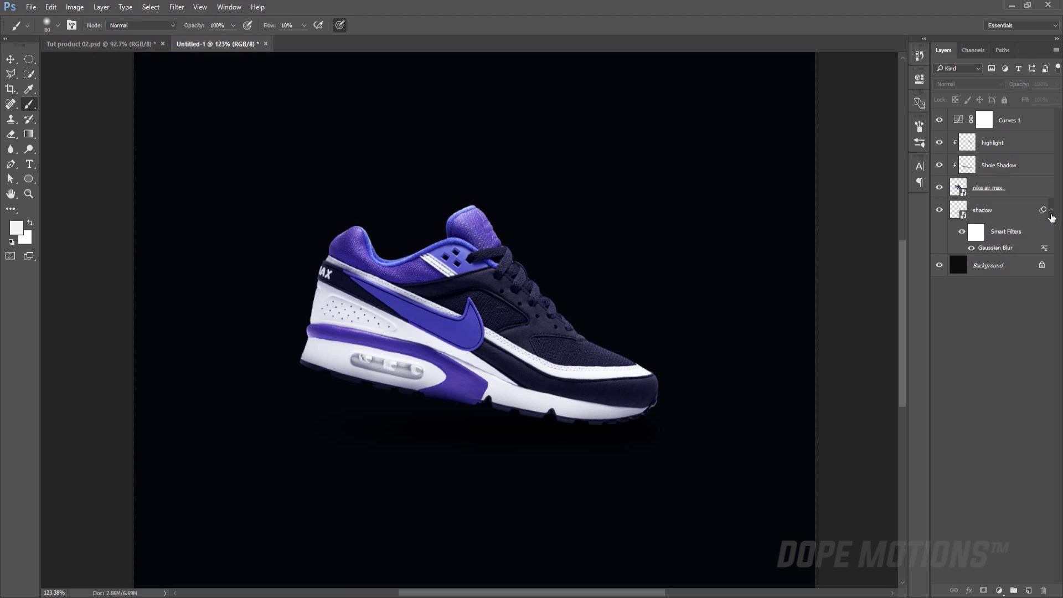
click(1051, 210)
click(995, 210)
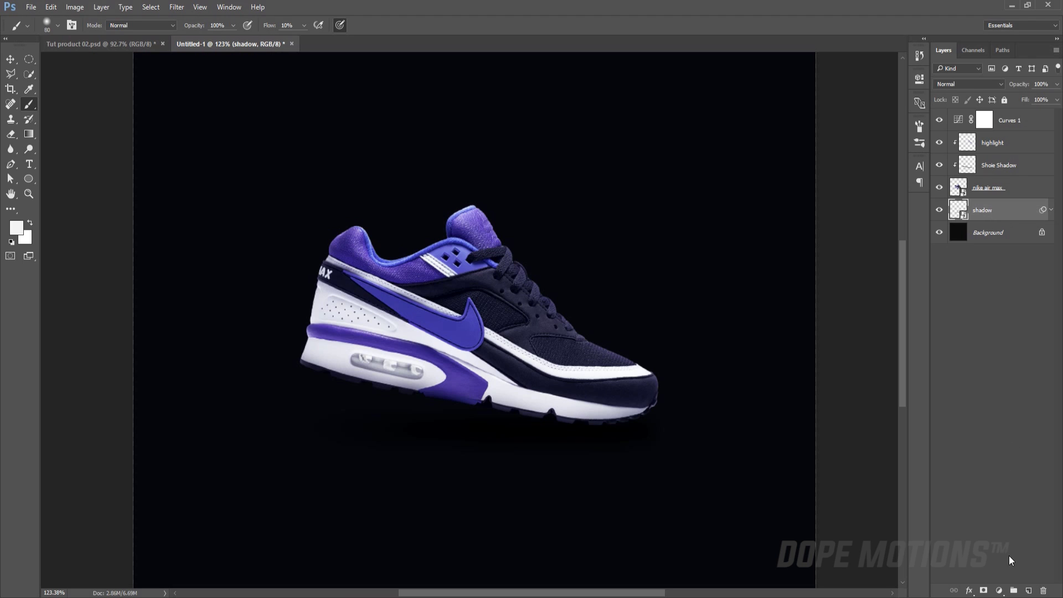
click(1028, 589)
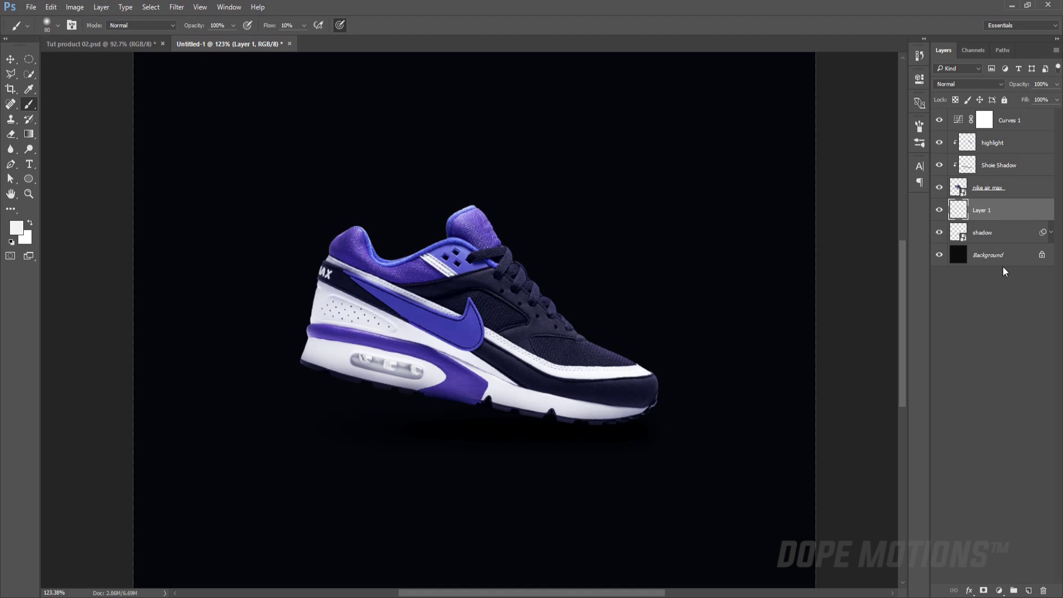
double_click(984, 211)
text(accents)
key(Return)
drag(986, 211, 1020, 222)
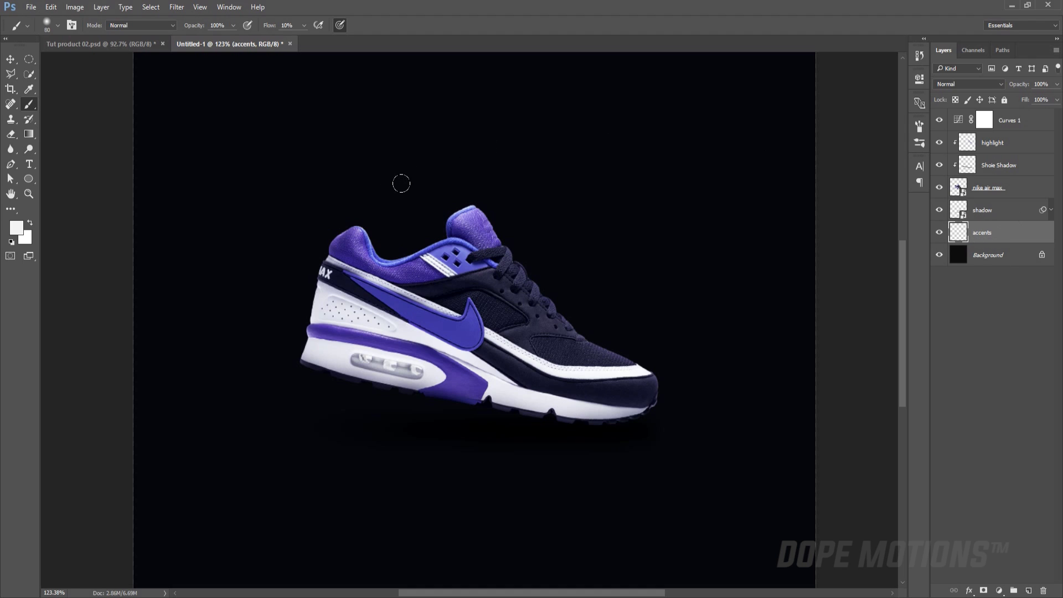
Step: Choose the 2365 px particle brush preset, set its size to 464 px, and deselect all layers
right_click(437, 118)
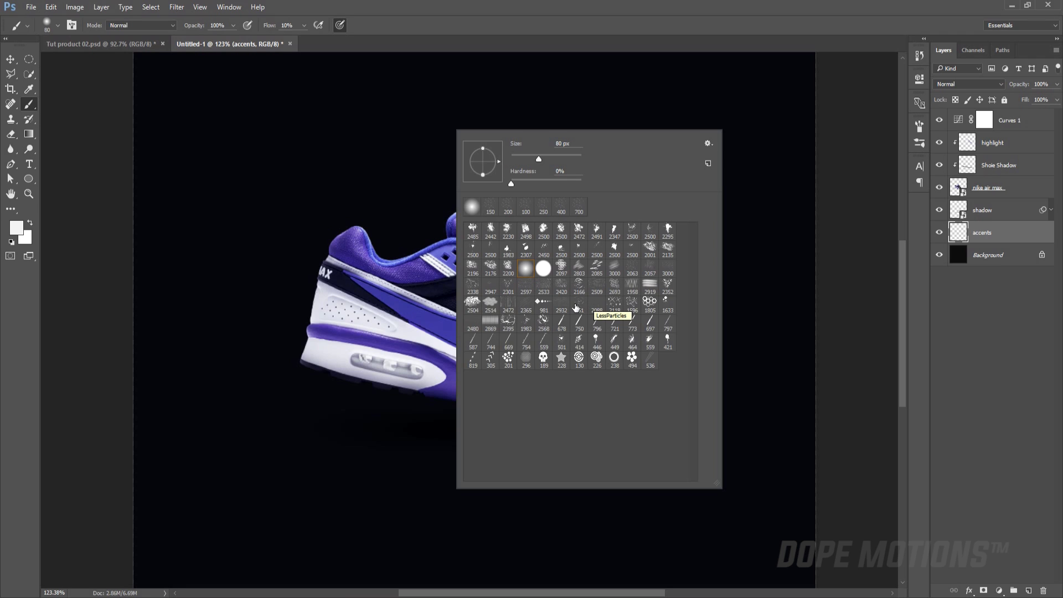
click(526, 303)
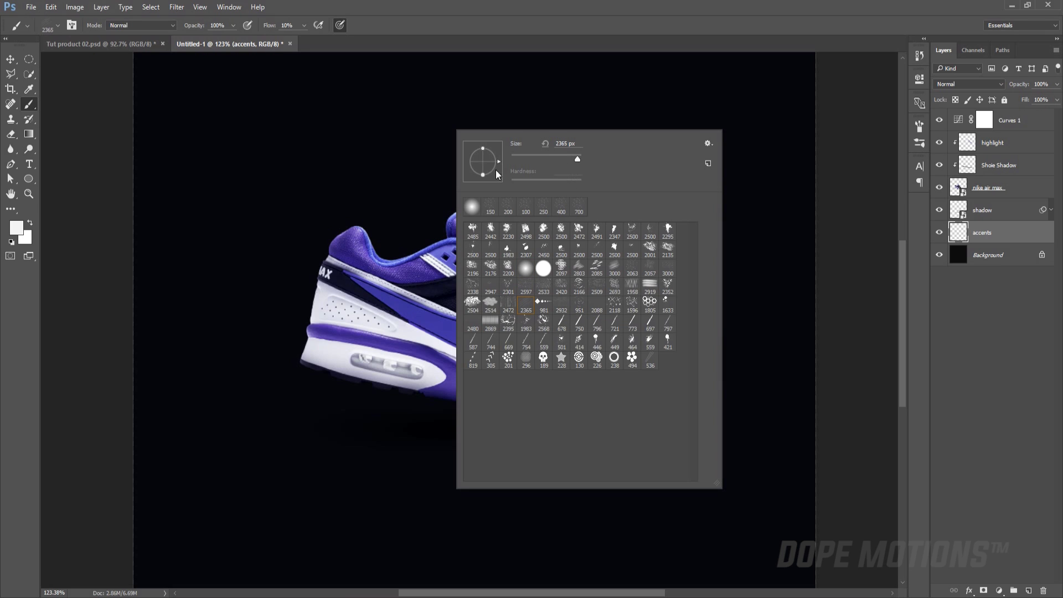
drag(579, 158, 574, 156)
text(464)
key(Return)
click(998, 339)
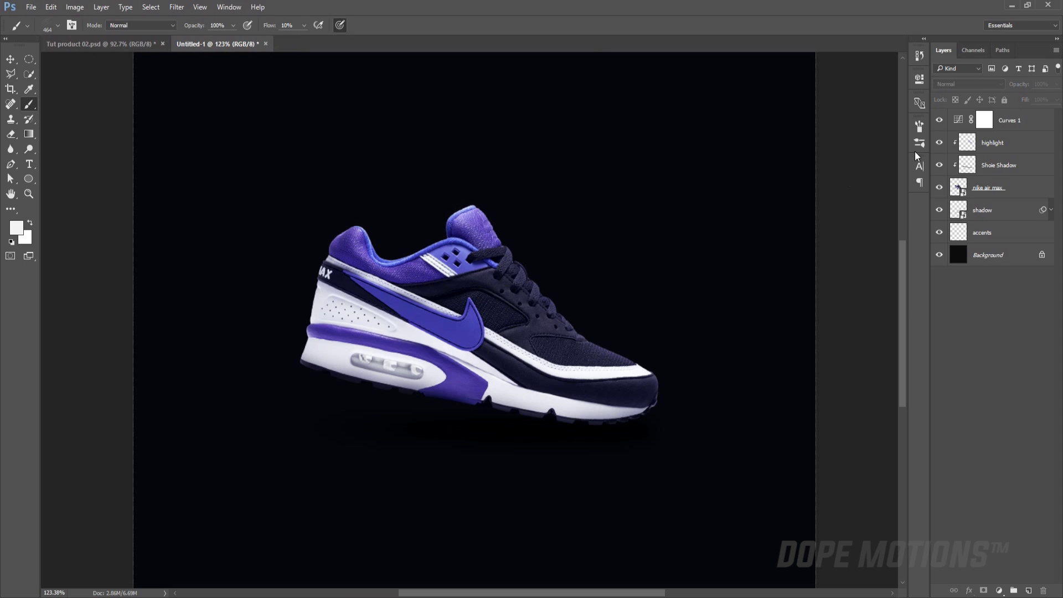
Step: For the accents layer, sample the sole's purple as the foreground color, brighten it slightly, and set the brush flow to 100%
click(989, 231)
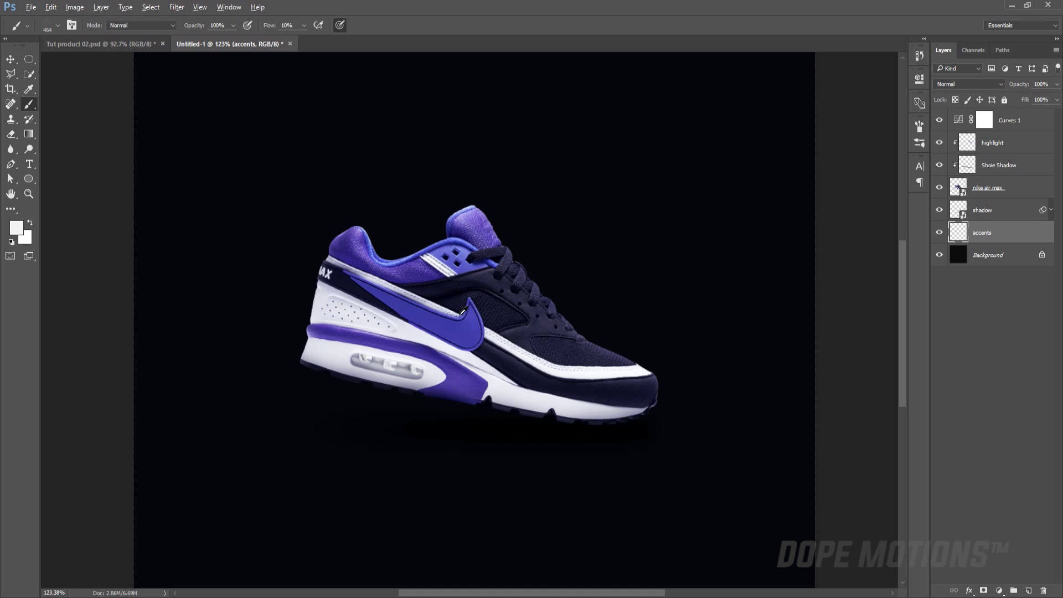
alt+click(465, 370)
click(16, 228)
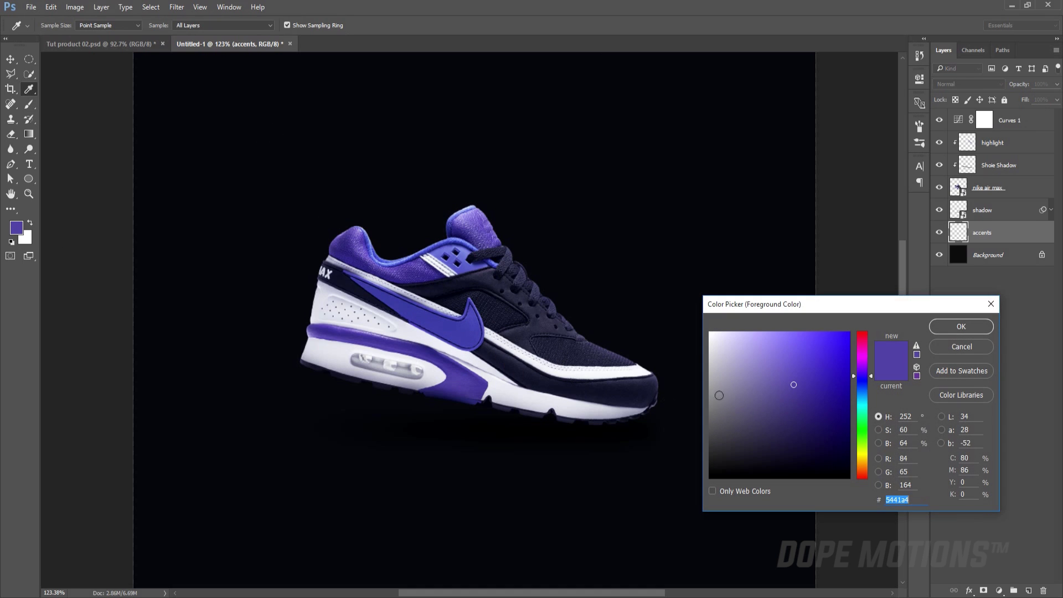
drag(794, 382, 798, 365)
click(940, 331)
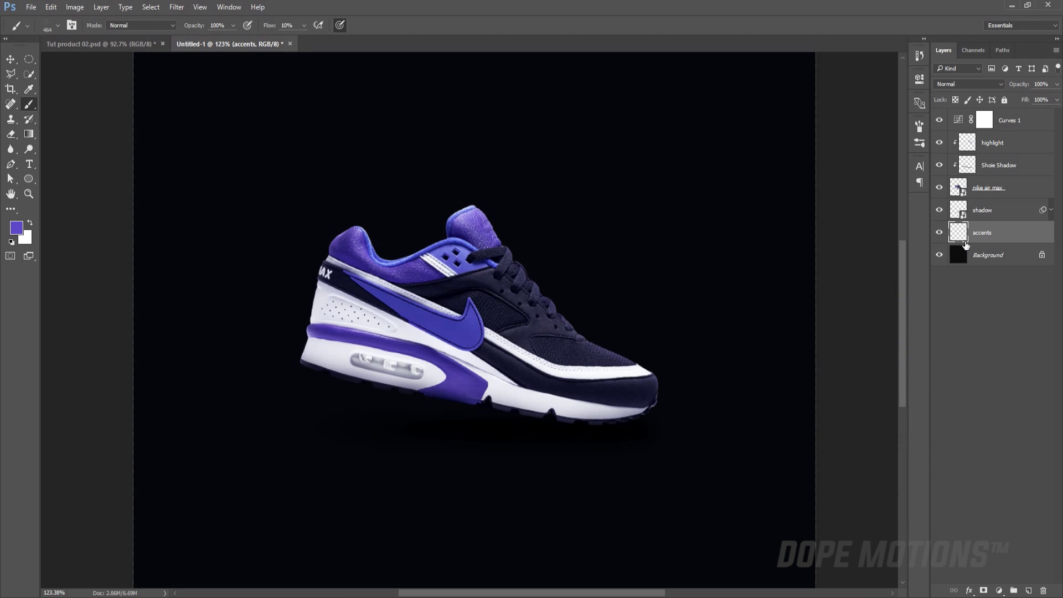
click(304, 24)
click(433, 33)
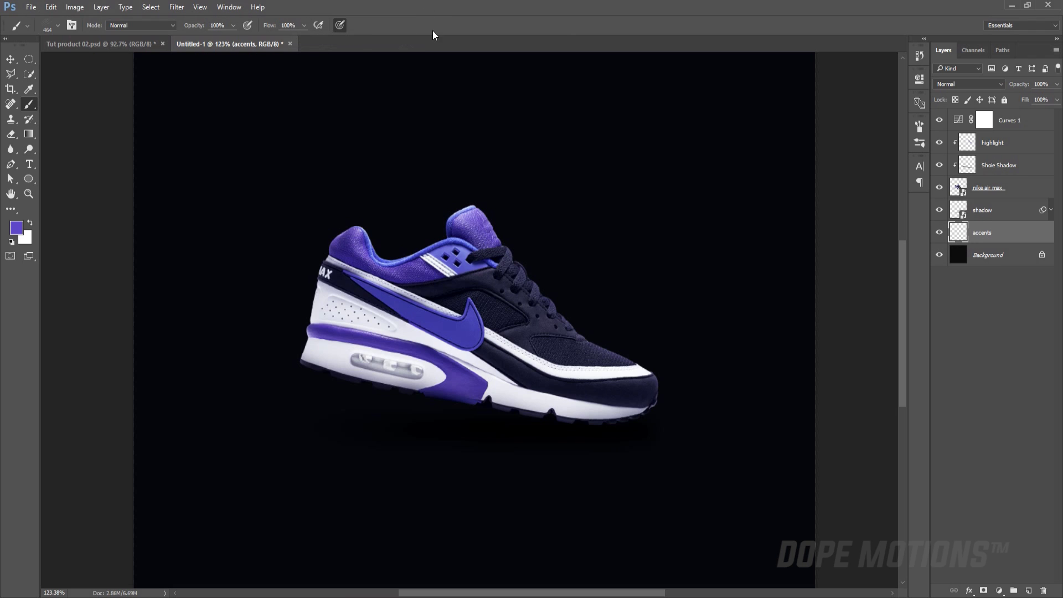
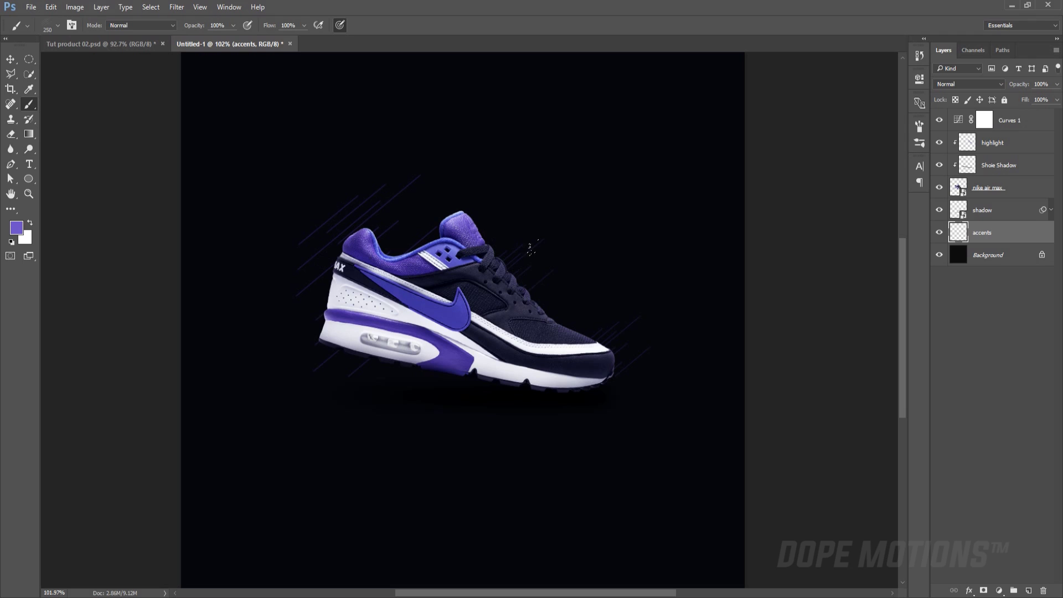
Step: Choose the 796 px diagonal streak brush preset with the accents layer active
click(960, 352)
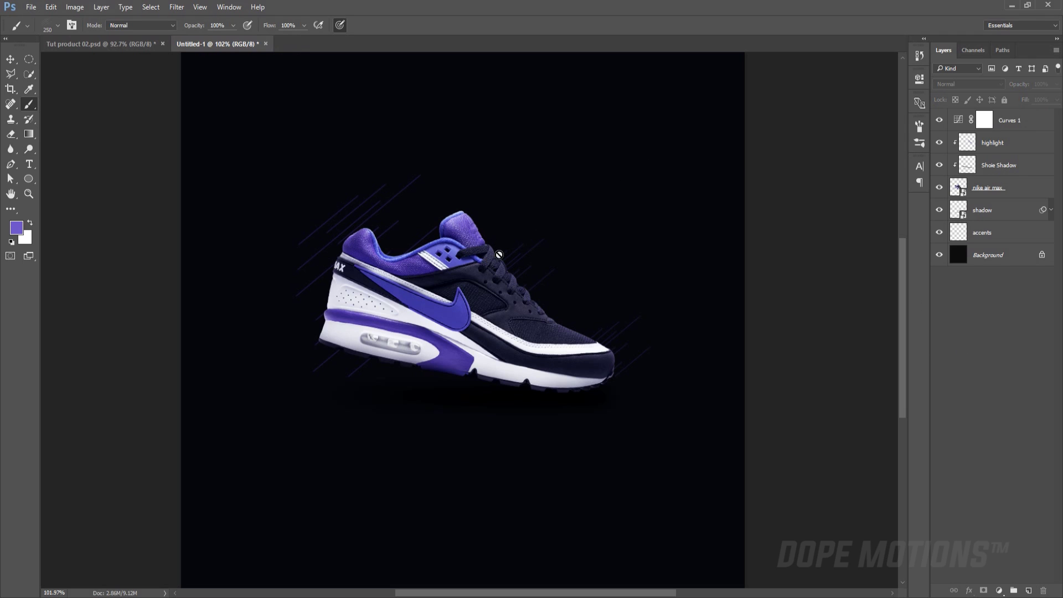
right_click(463, 149)
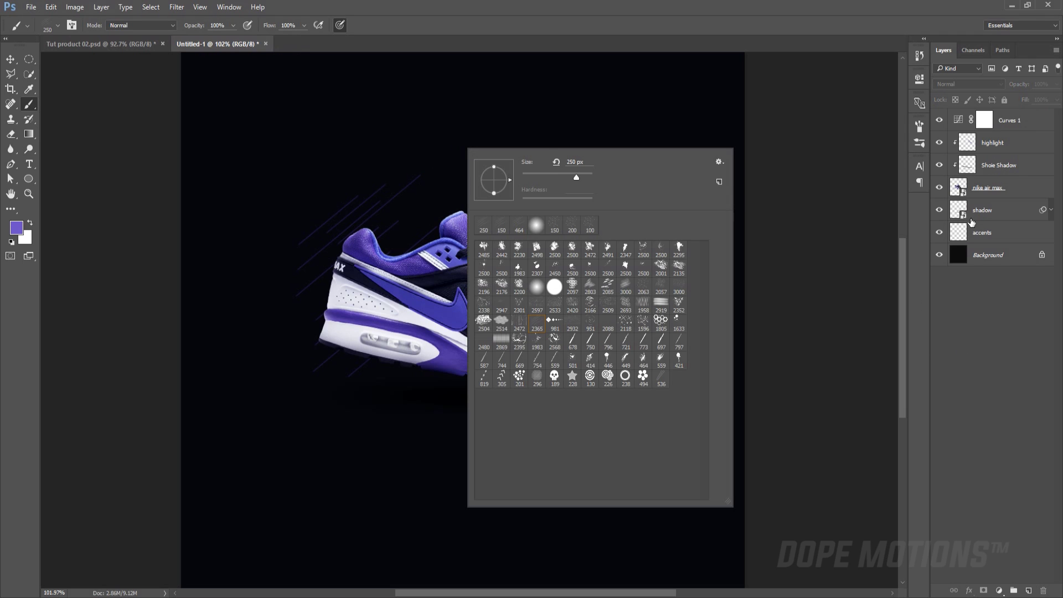
click(982, 235)
right_click(611, 206)
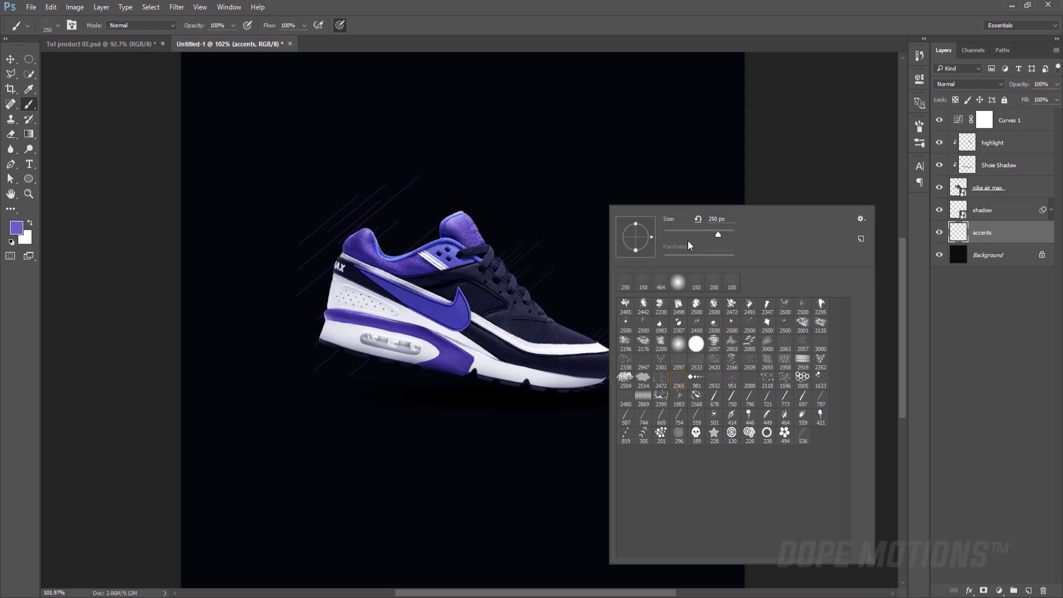
click(714, 399)
click(731, 401)
click(755, 399)
click(862, 221)
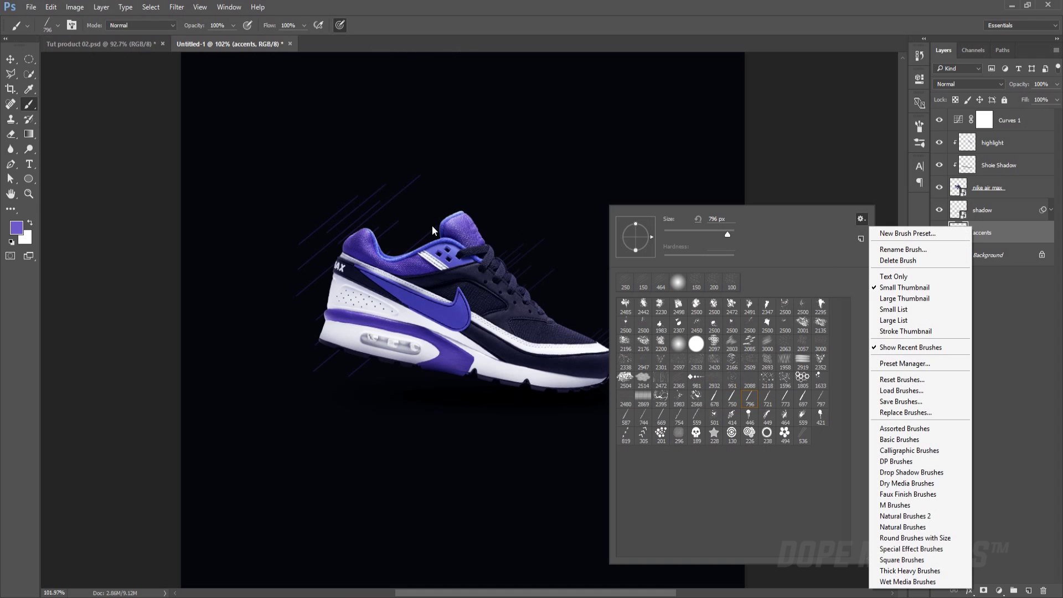
key(Escape)
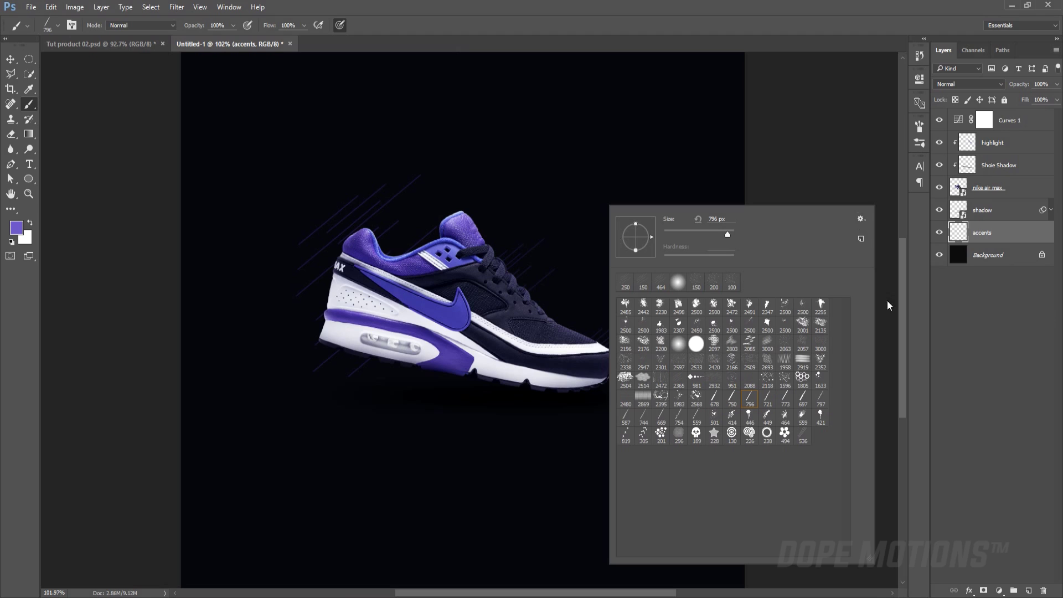
key(Escape)
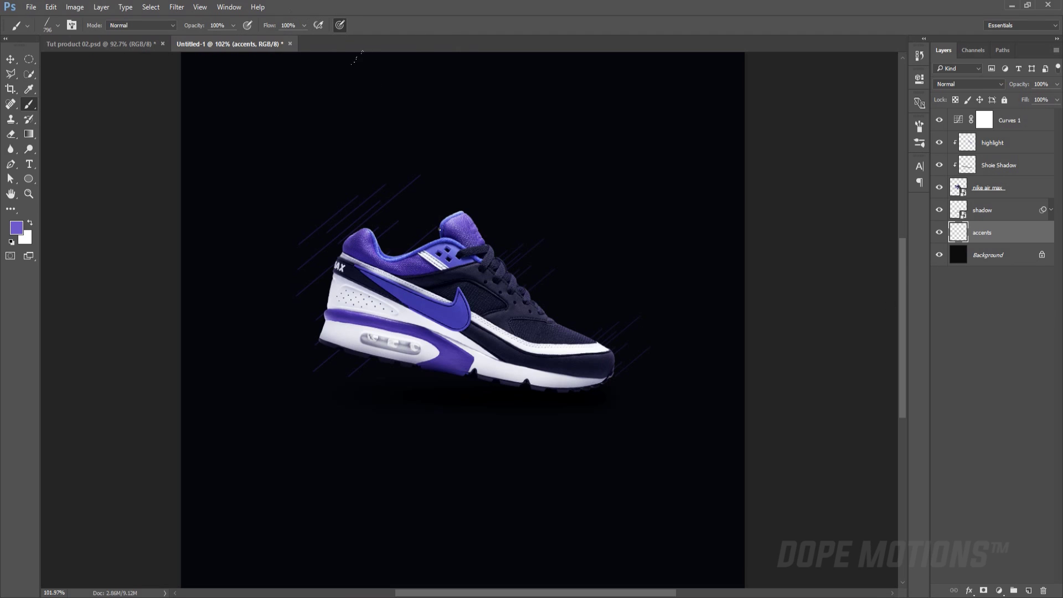
Step: Set the streak brush size to 400 px
right_click(439, 229)
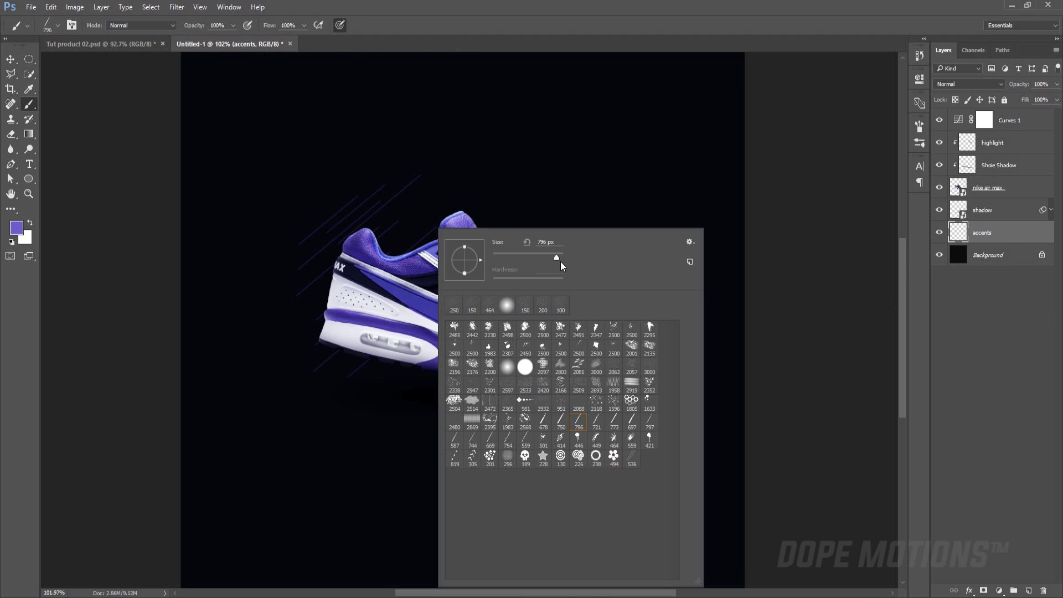
double_click(548, 242)
text(306)
key(Return)
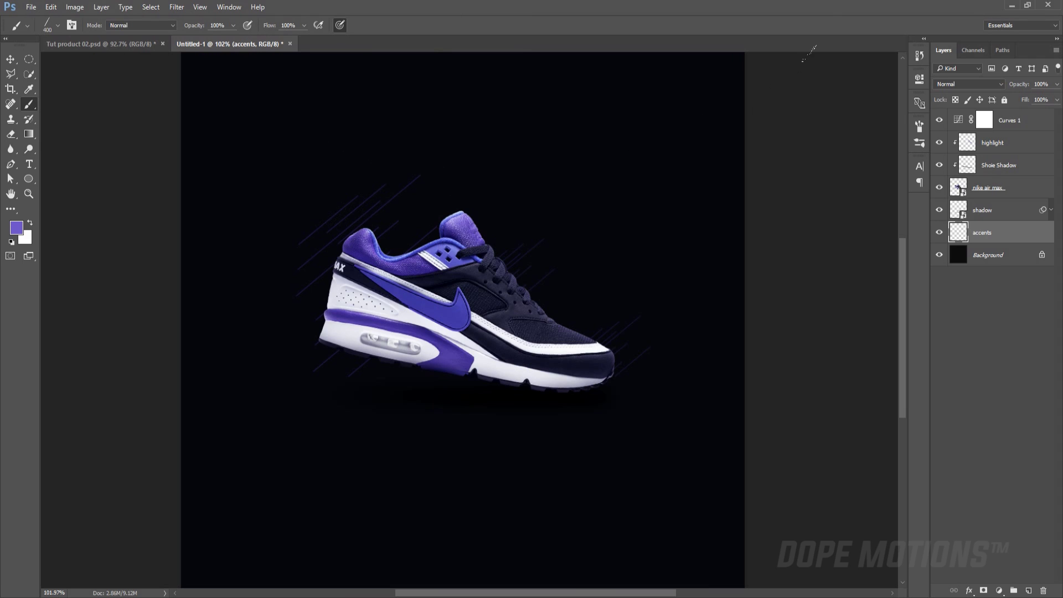
Step: Set the streak brush's spacing to 98% and its tip angle to -23°
click(921, 128)
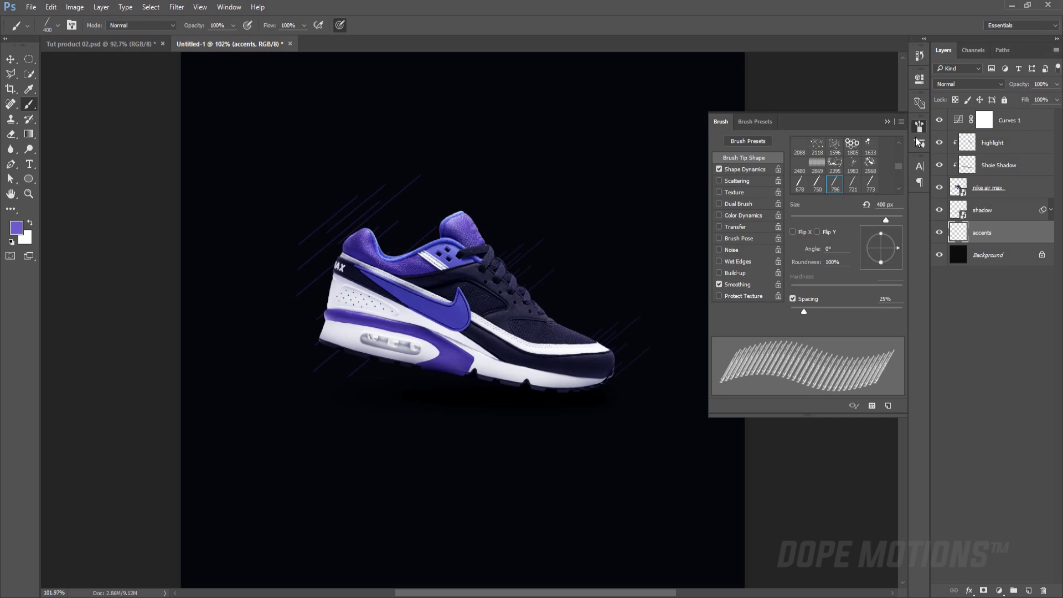
drag(804, 313, 846, 314)
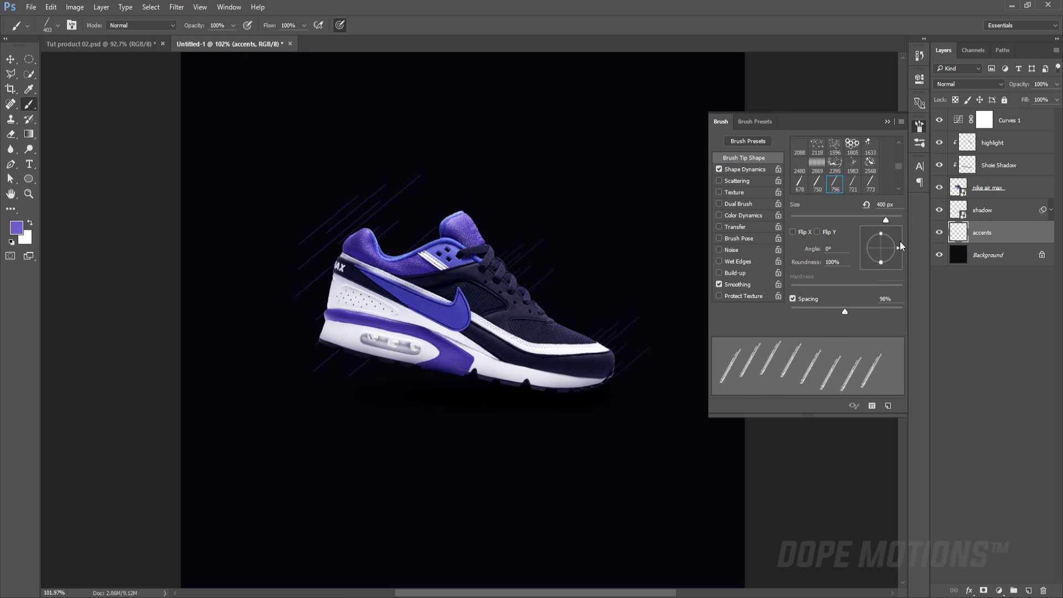
drag(896, 248, 897, 254)
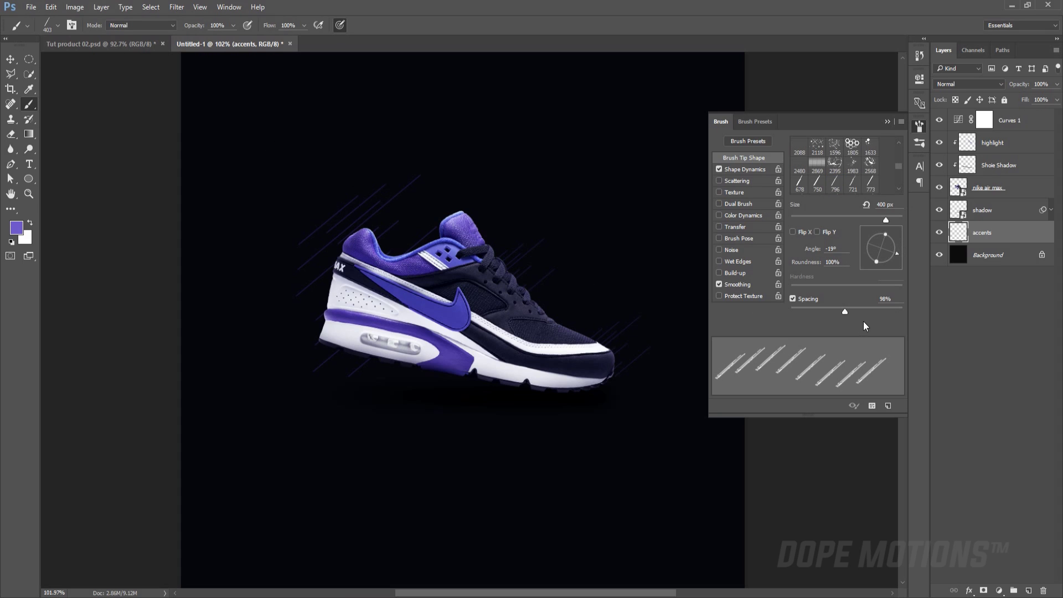
drag(905, 253, 902, 253)
drag(896, 256, 895, 258)
drag(896, 255, 896, 257)
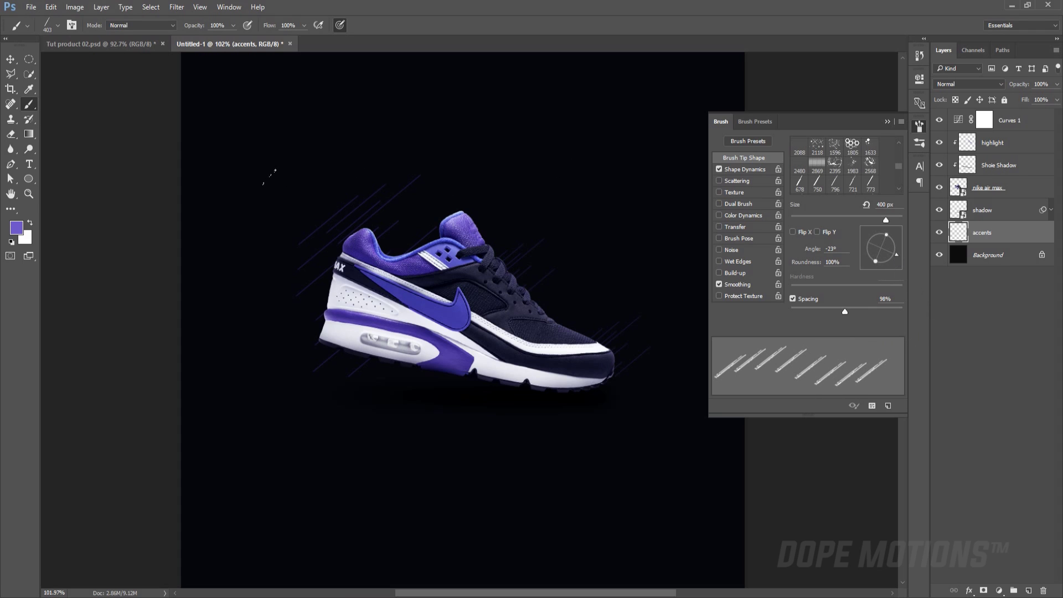
Step: Paint purple diagonal streaks behind the shoe's heel, tongue and toe on the accents layer, reducing the brush down to 175 px, and deselect all layers
click(953, 323)
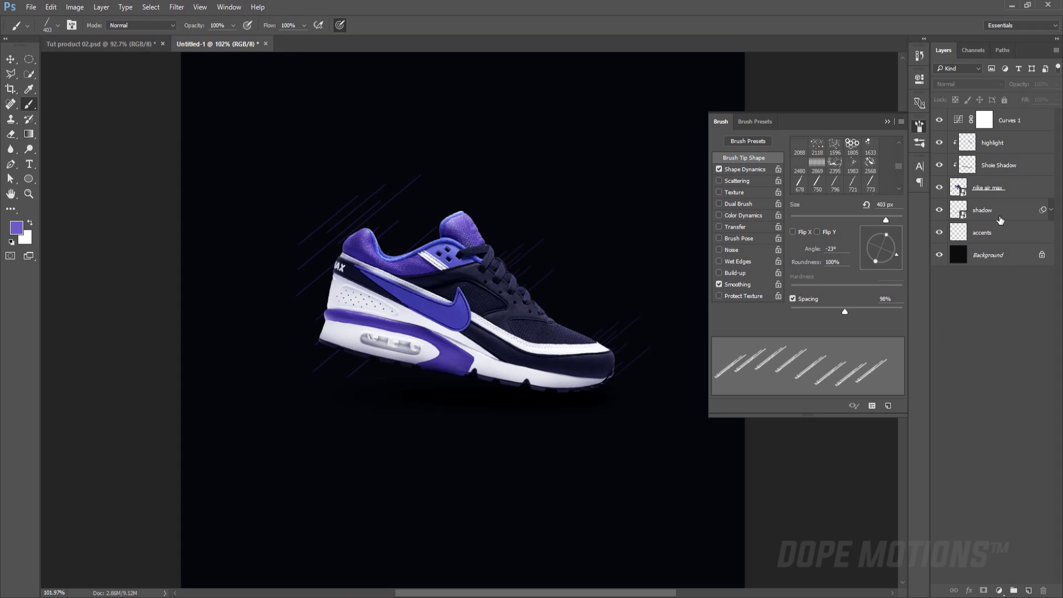
click(985, 233)
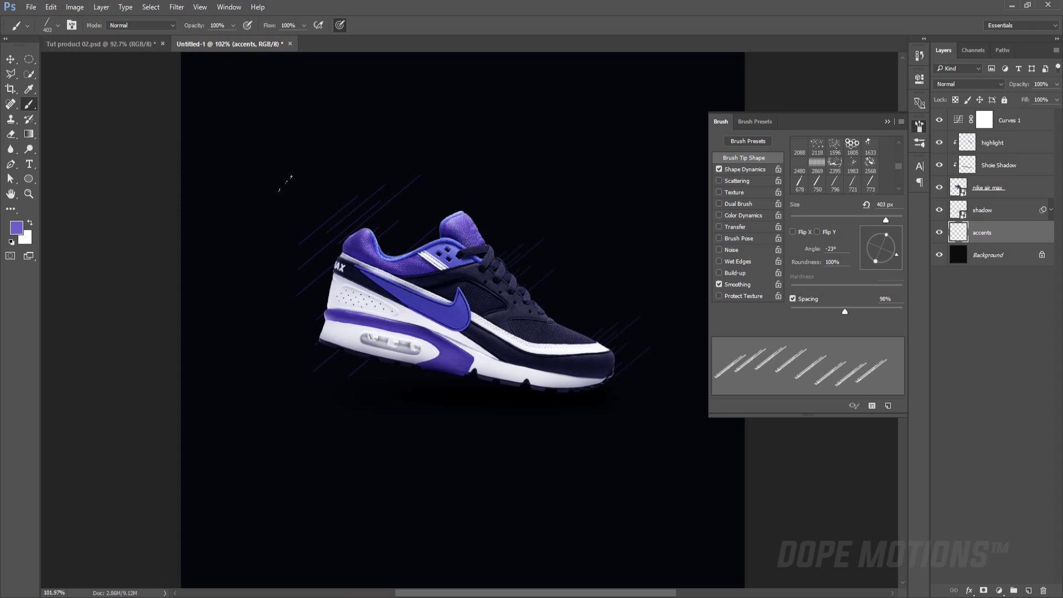
click(335, 250)
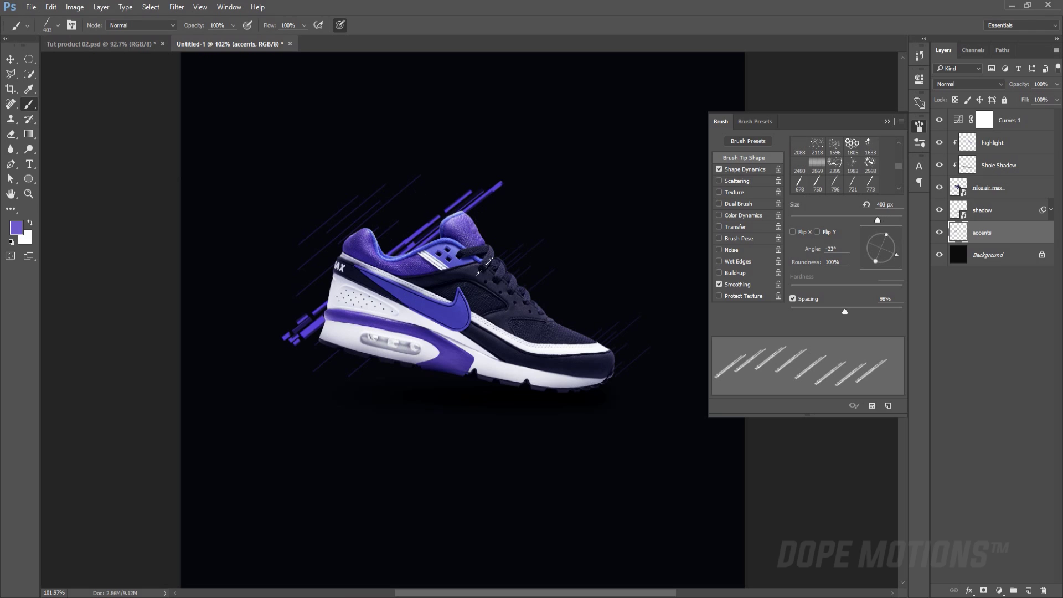
click(529, 302)
click(364, 322)
click(324, 230)
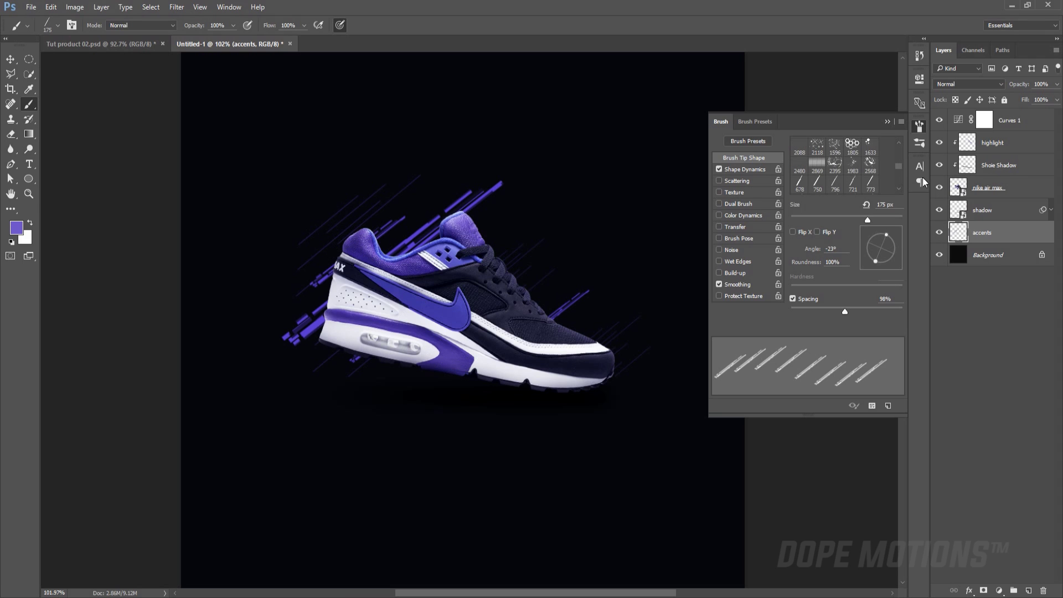
click(889, 122)
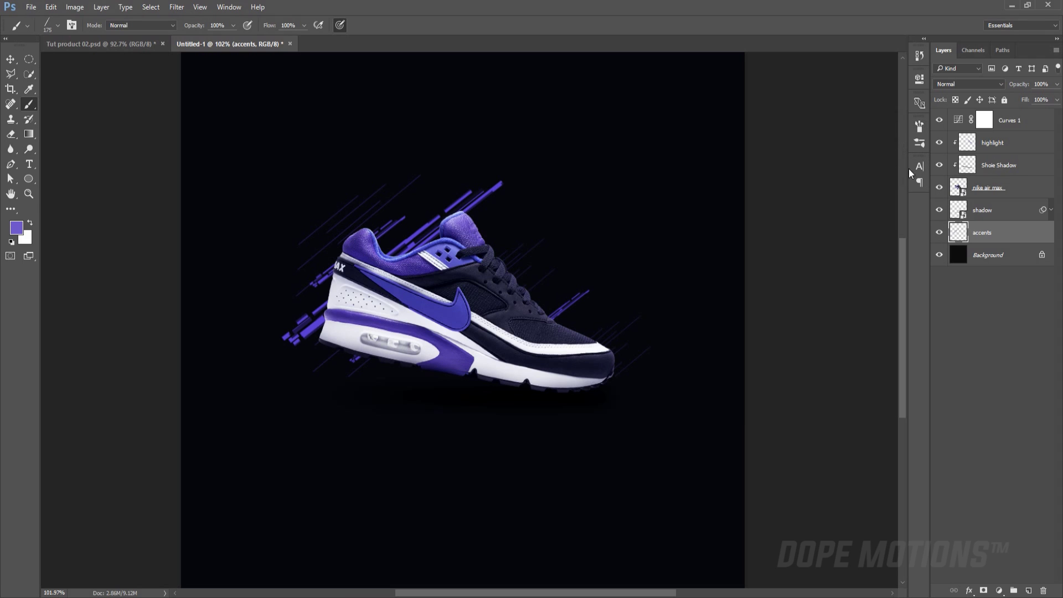
click(1007, 321)
Step: Add a Hue/Saturation adjustment layer above Curves 1 with hue -43, and hide that layer
key(ctrl+minus)
key(ctrl+0)
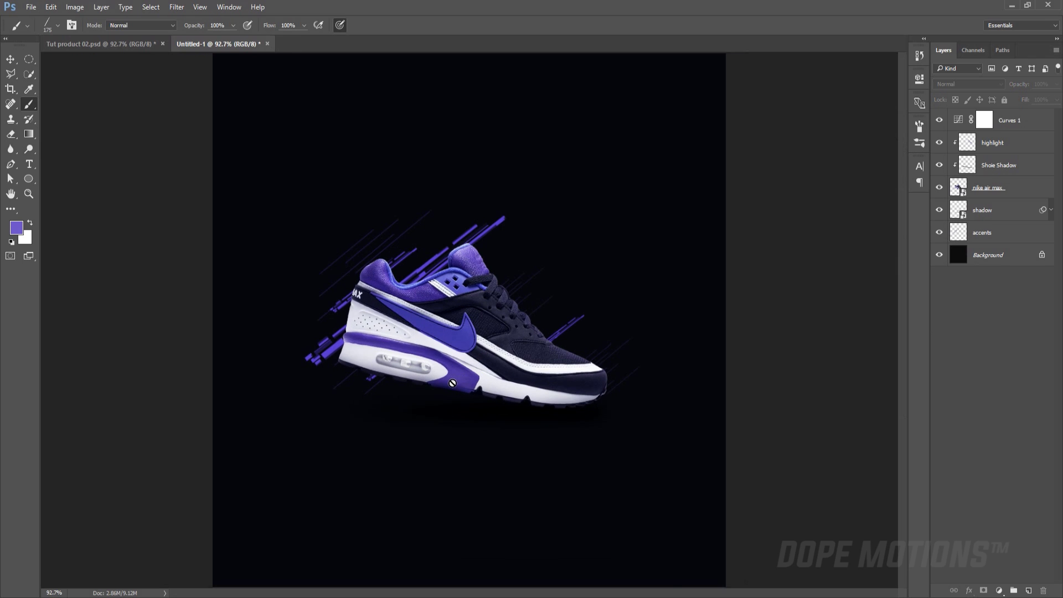
scroll(453, 383, up, 1)
scroll(518, 432, down, 1)
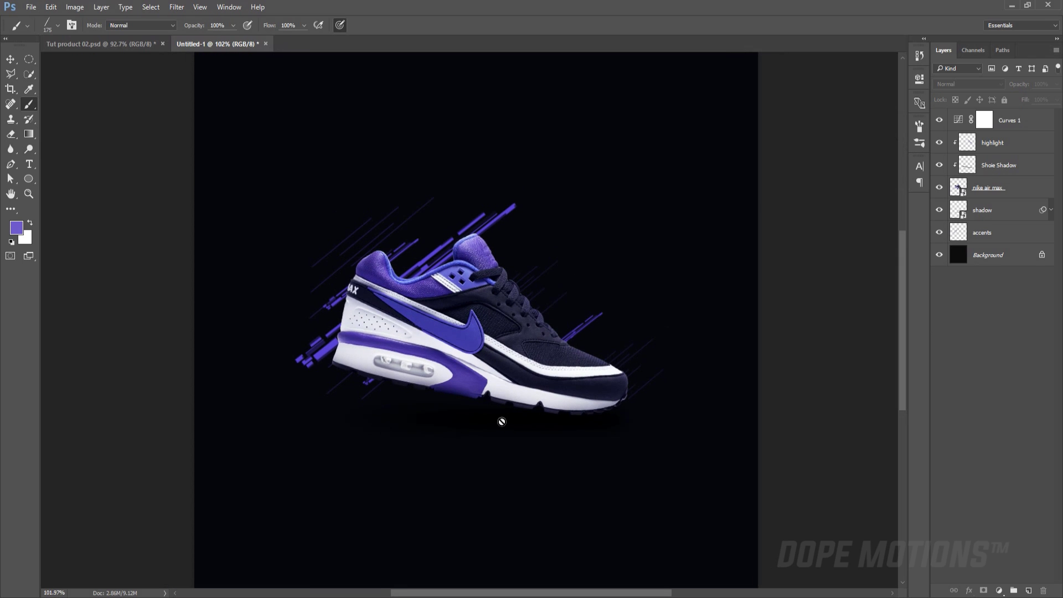
key(ctrl+0)
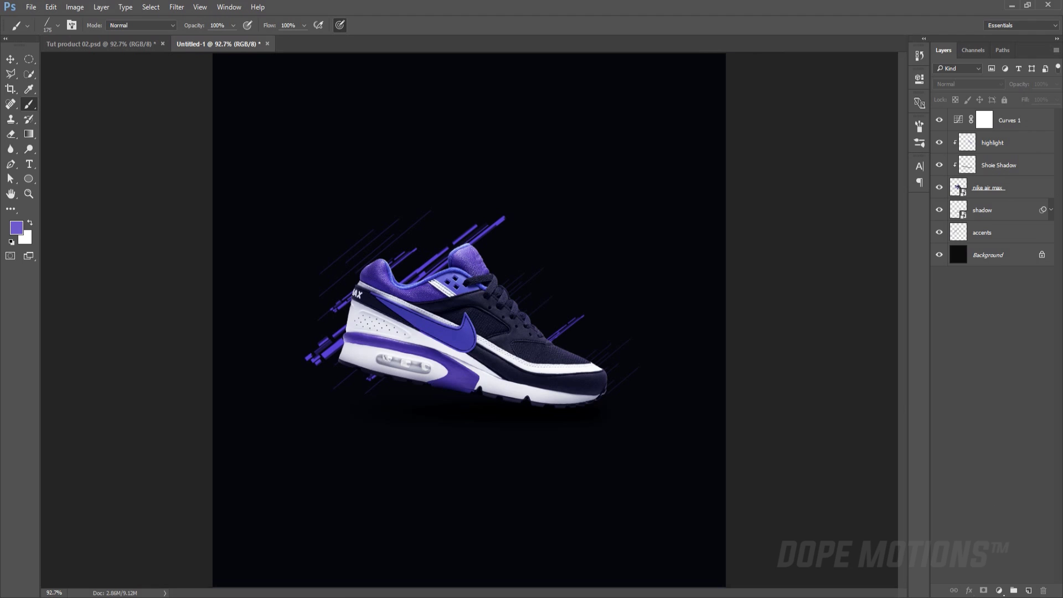
click(999, 590)
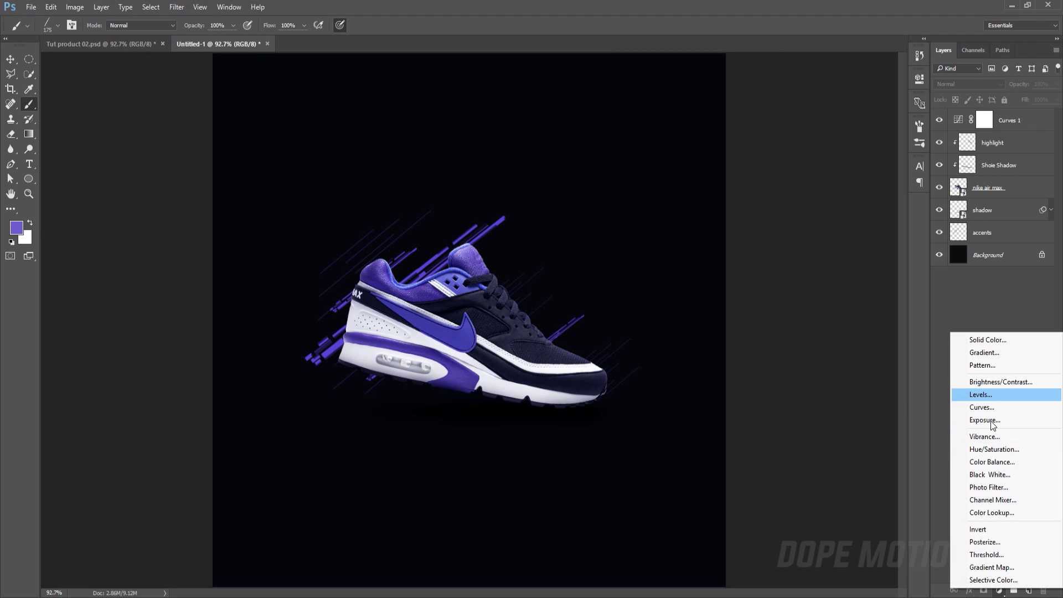
click(994, 449)
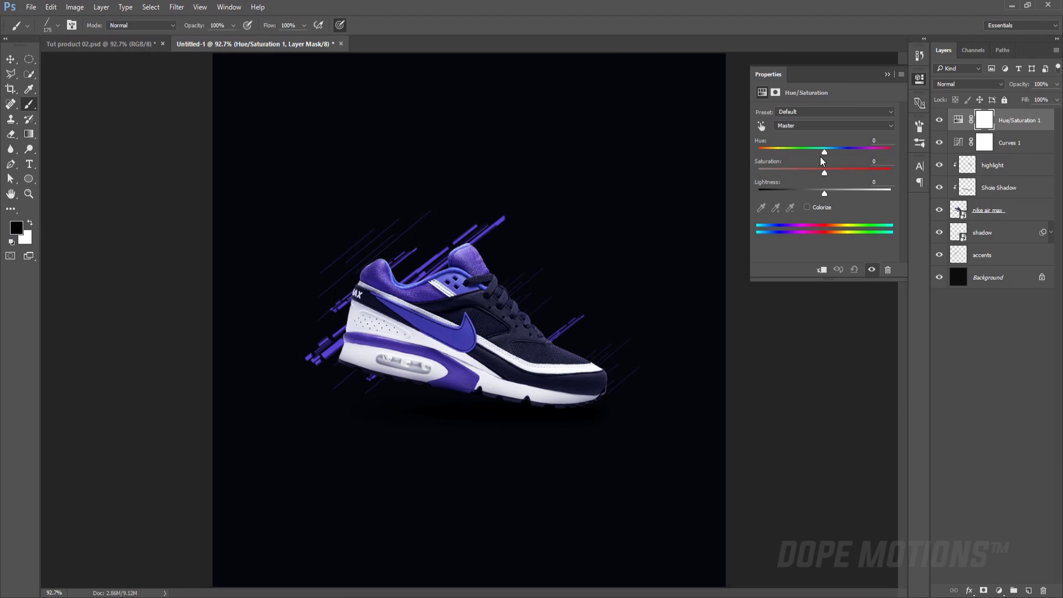
mouse_move(823, 151)
mouse_down()
mouse_move(873, 154)
mouse_move(788, 162)
mouse_move(809, 155)
mouse_up()
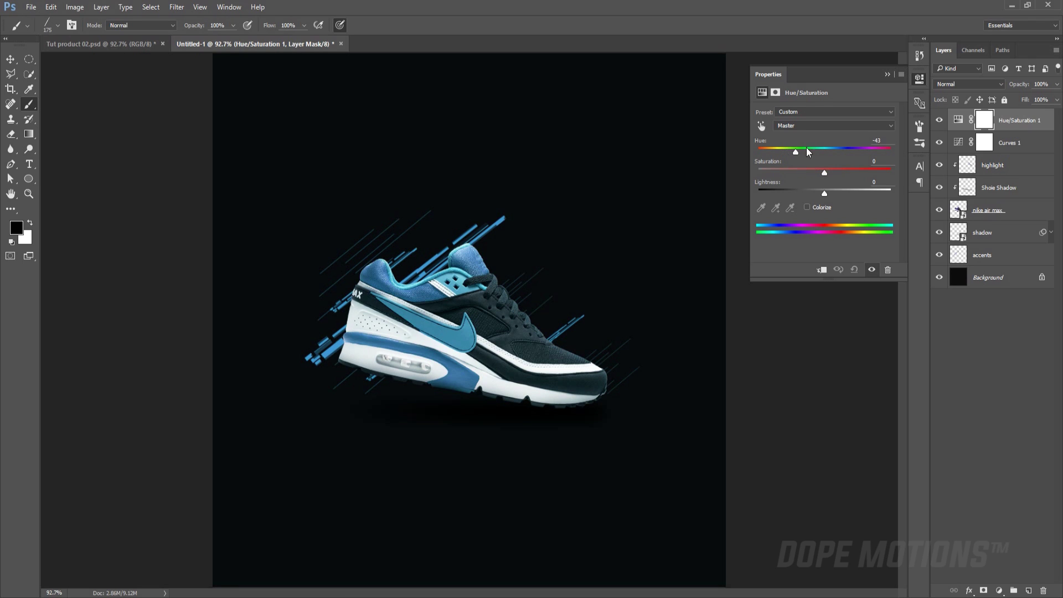
click(887, 74)
click(939, 121)
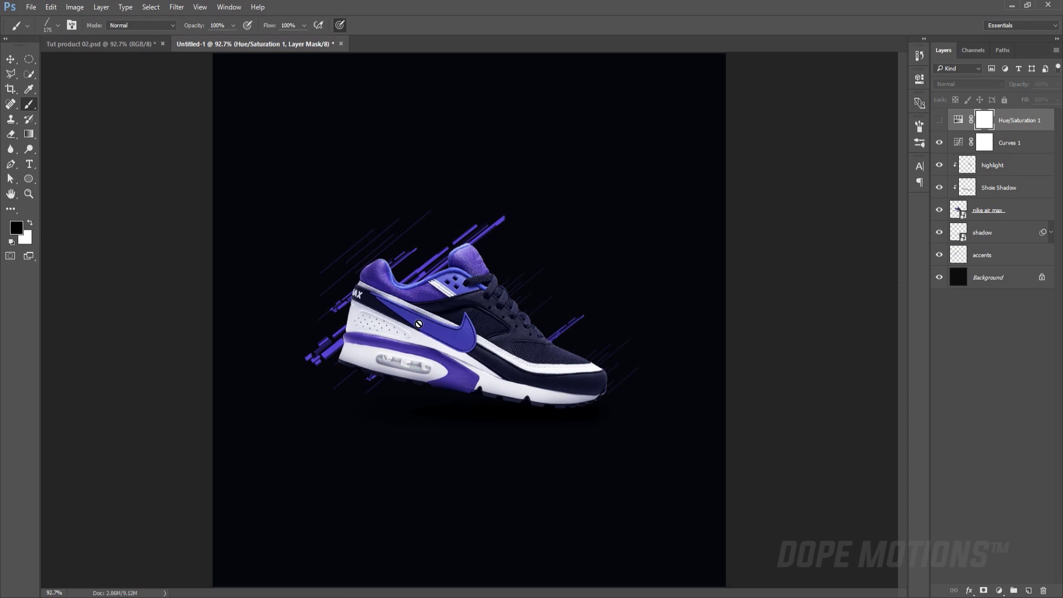
Step: Add the purple title text "AIR MAX" and move it to the canvas's upper-right area above the shoe
click(29, 164)
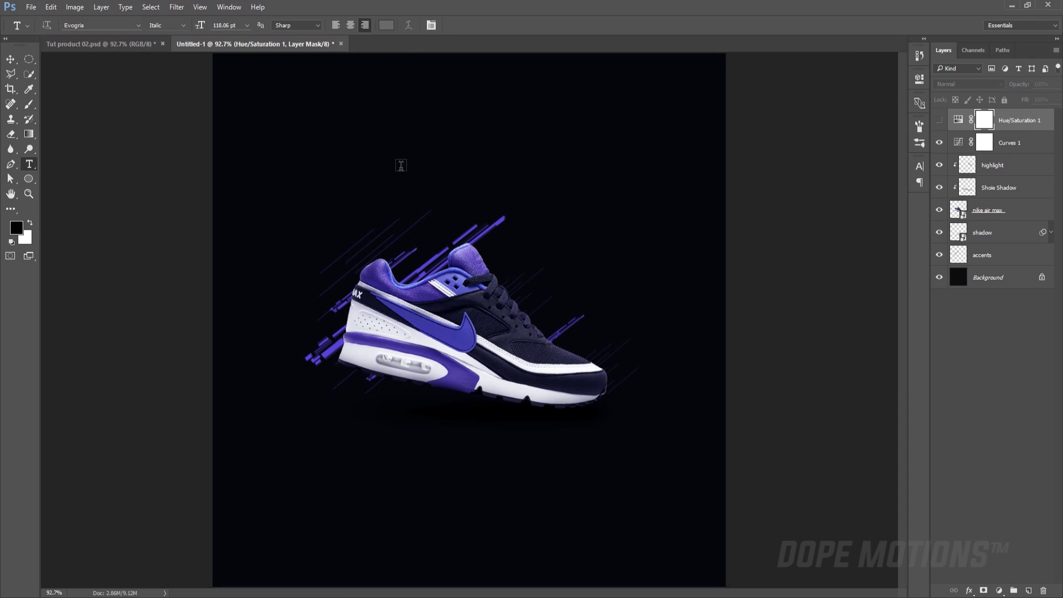
click(430, 120)
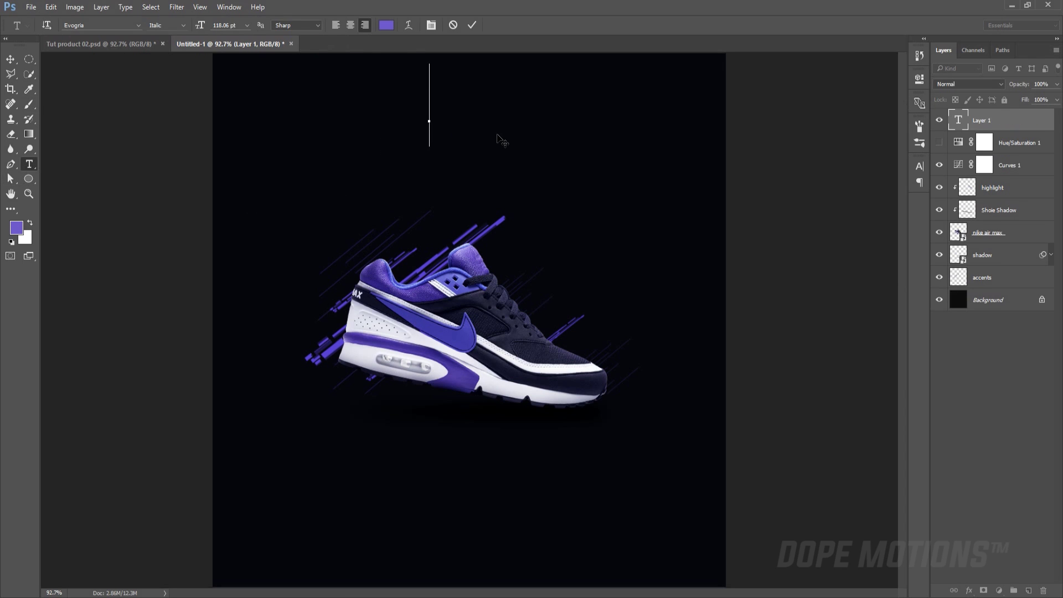
text(AIR MAX)
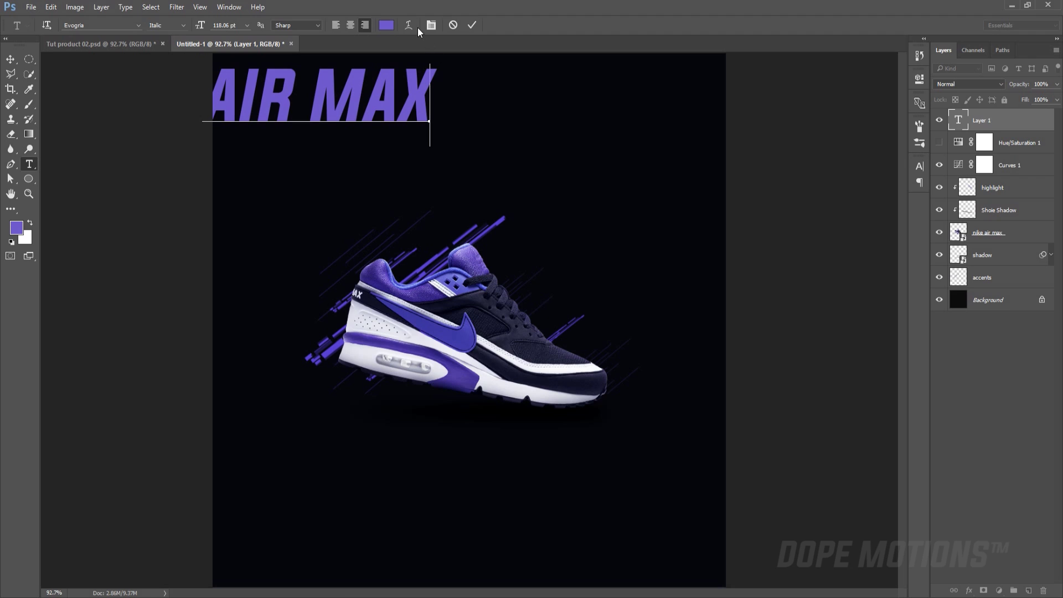
click(10, 59)
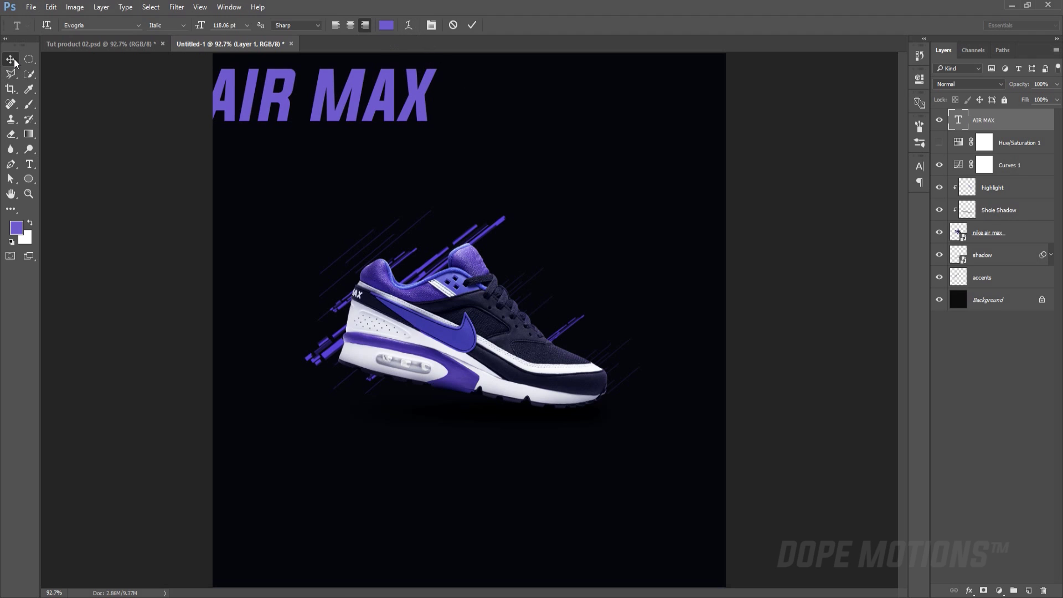
drag(365, 96, 636, 119)
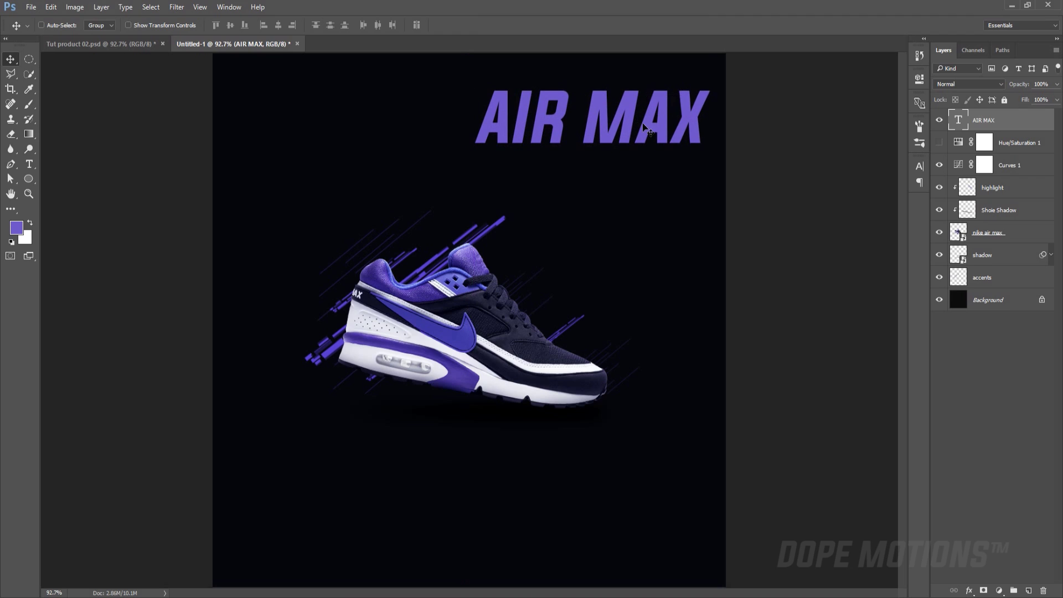
key(t)
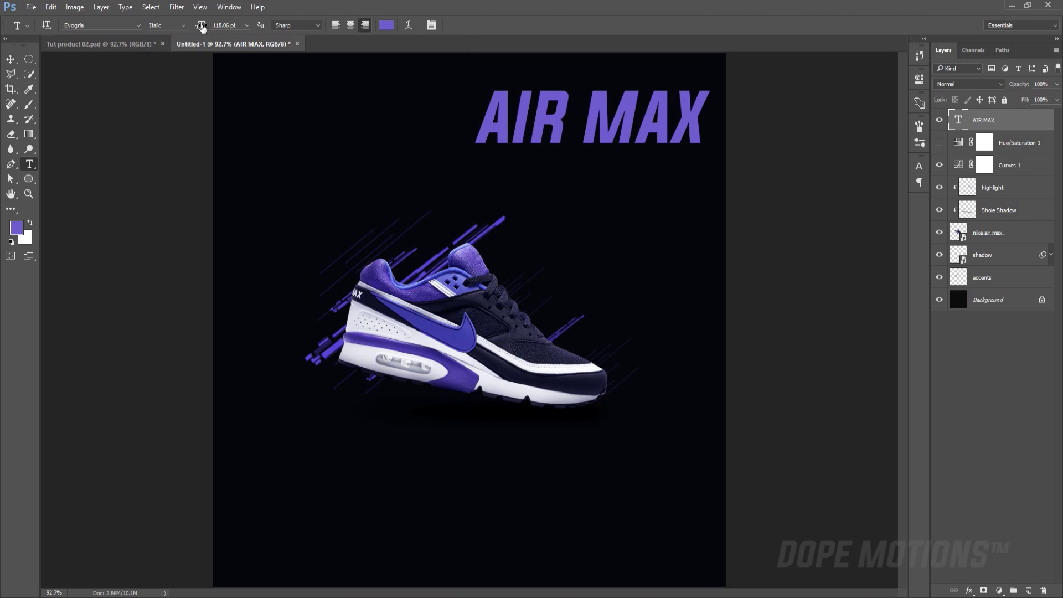
Step: Reduce the AIR MAX title to 49.06 pt and move it into the canvas's upper-right corner
drag(202, 28, 194, 30)
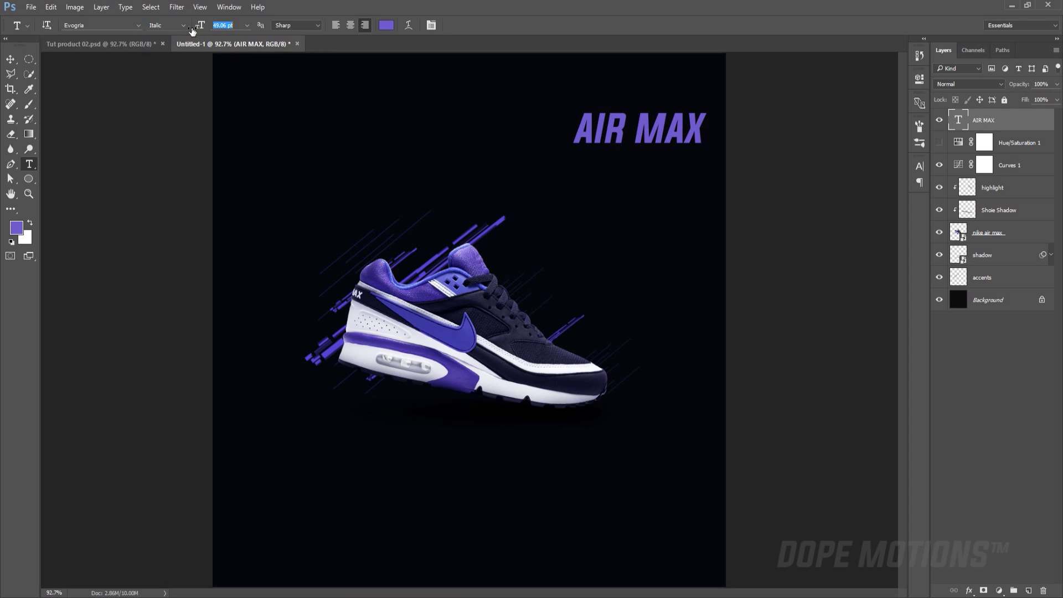
click(10, 59)
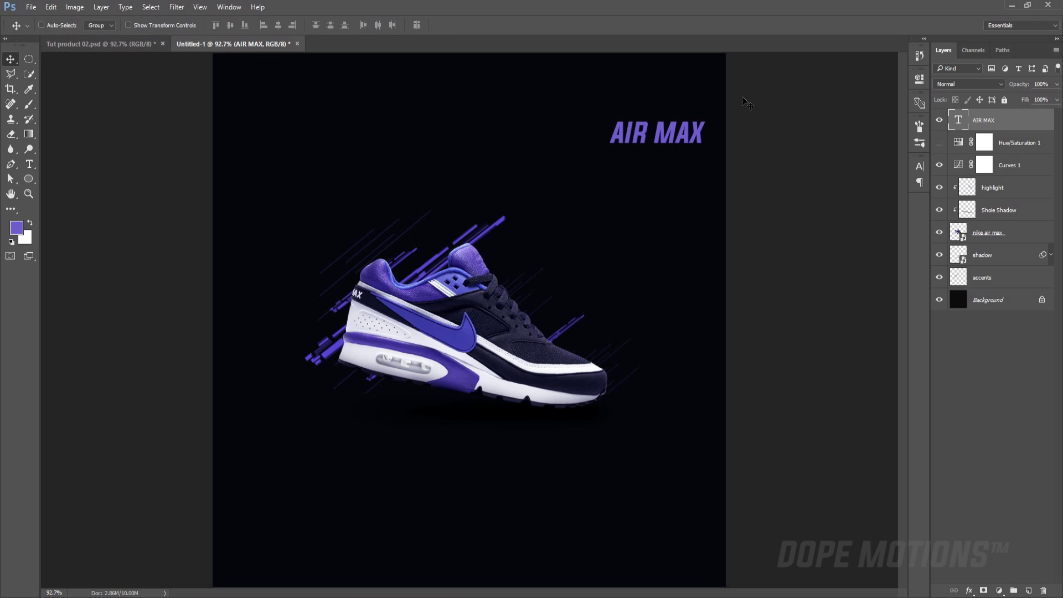
scroll(667, 139, down, 1)
drag(663, 149, 666, 100)
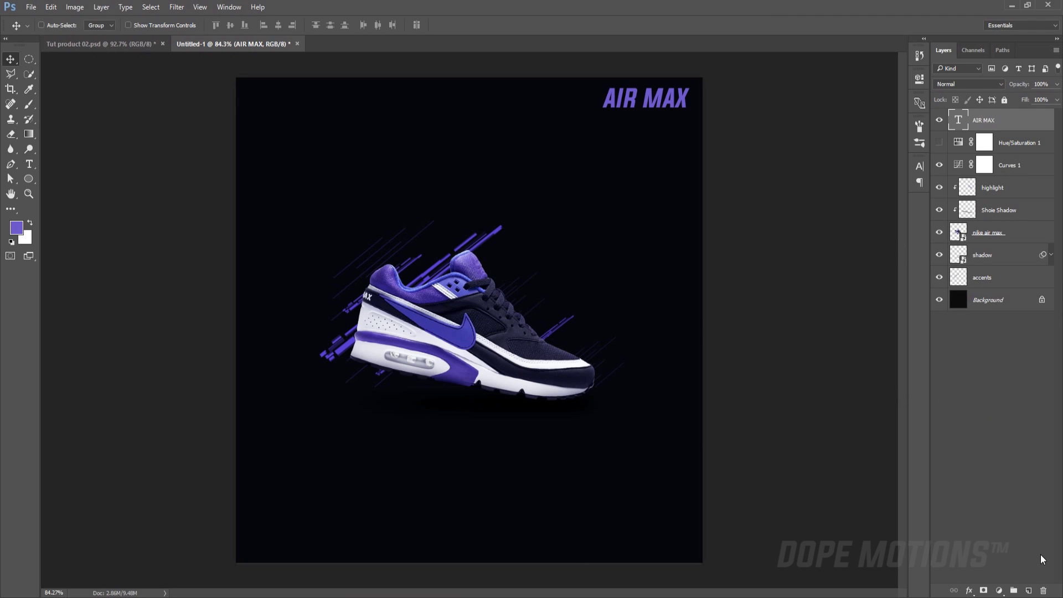
Step: Add a new layer directly above the Background layer and name it TEST
click(1029, 589)
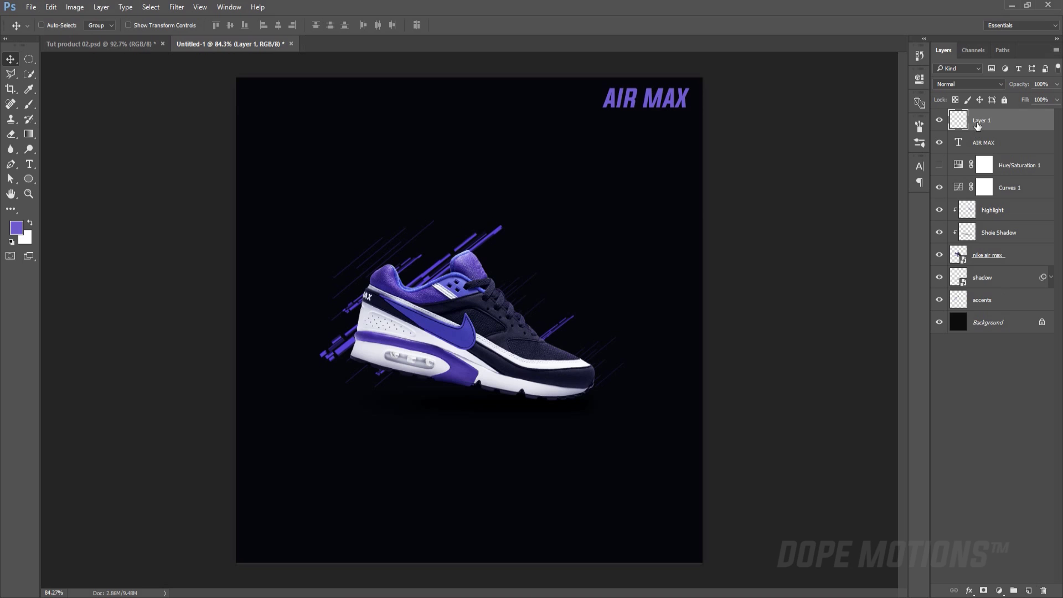
drag(977, 126, 983, 301)
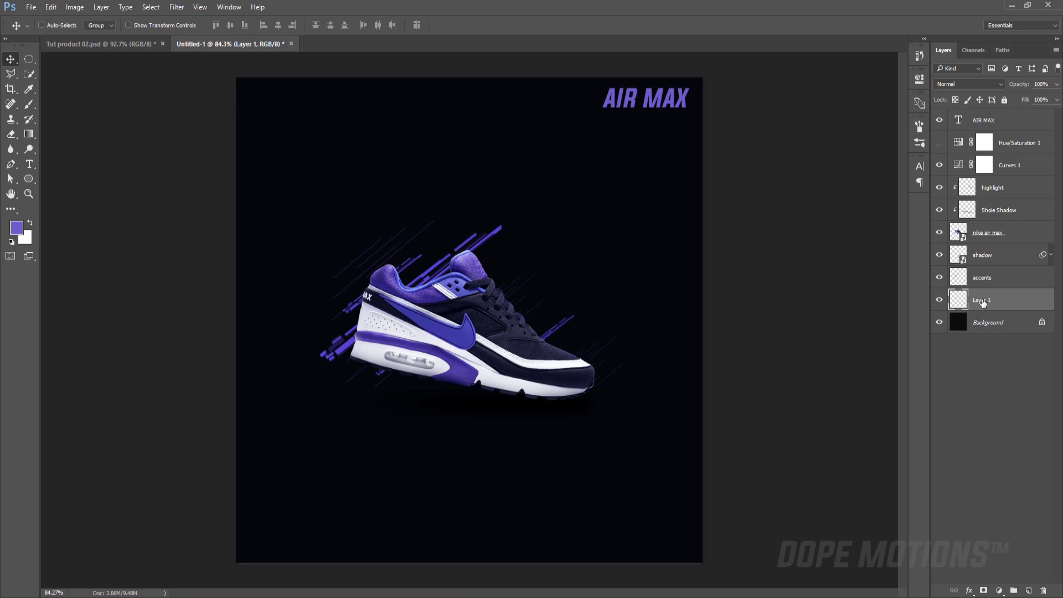
double_click(983, 302)
text(TEST)
key(Return)
Step: Paint purple splatters behind the shoe's tongue and heel on the TEST layer with the 414 px splatter brush
key(b)
right_click(501, 296)
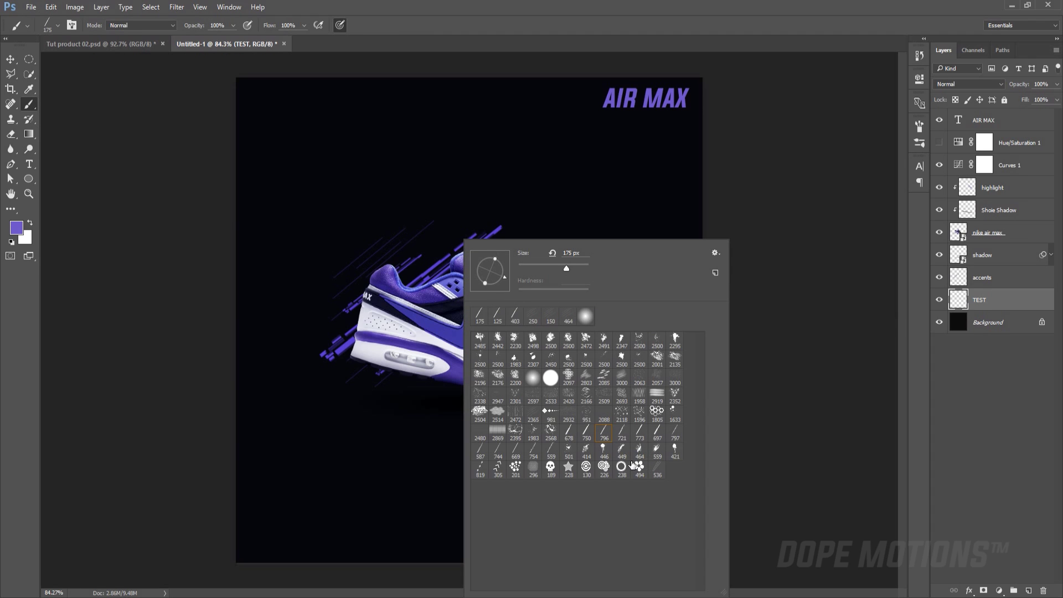
click(582, 451)
click(351, 210)
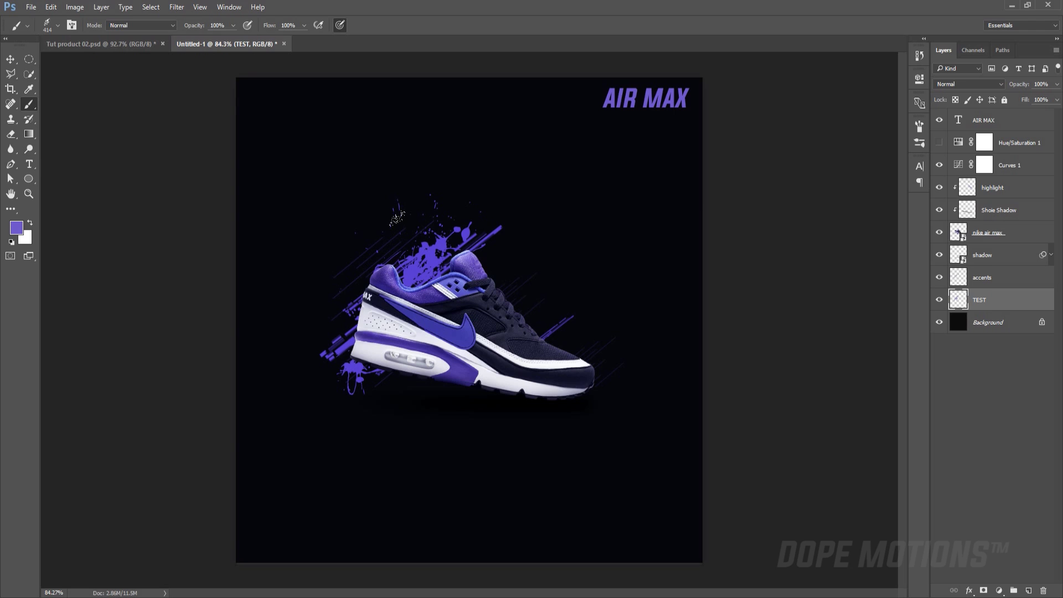
Step: Rotate the canvas view and paint purple splatters around the shoe's laces, toe and sole with the splatter brush enlarged to 400 px
key(r)
drag(556, 299, 399, 193)
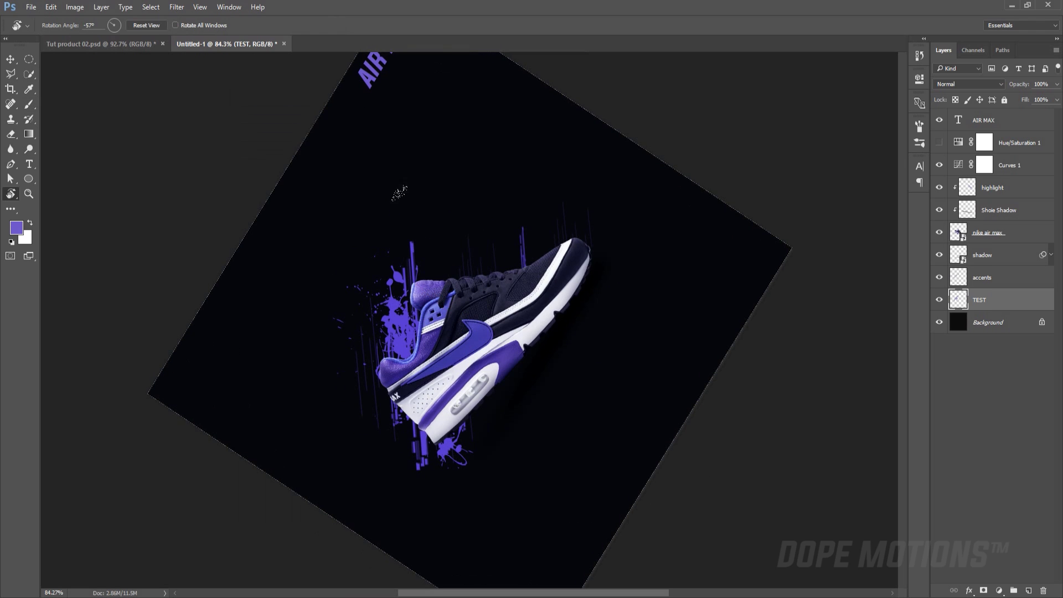
drag(598, 338, 550, 299)
key(bracketright)
key(bracketright)
key(bracketright)
click(435, 176)
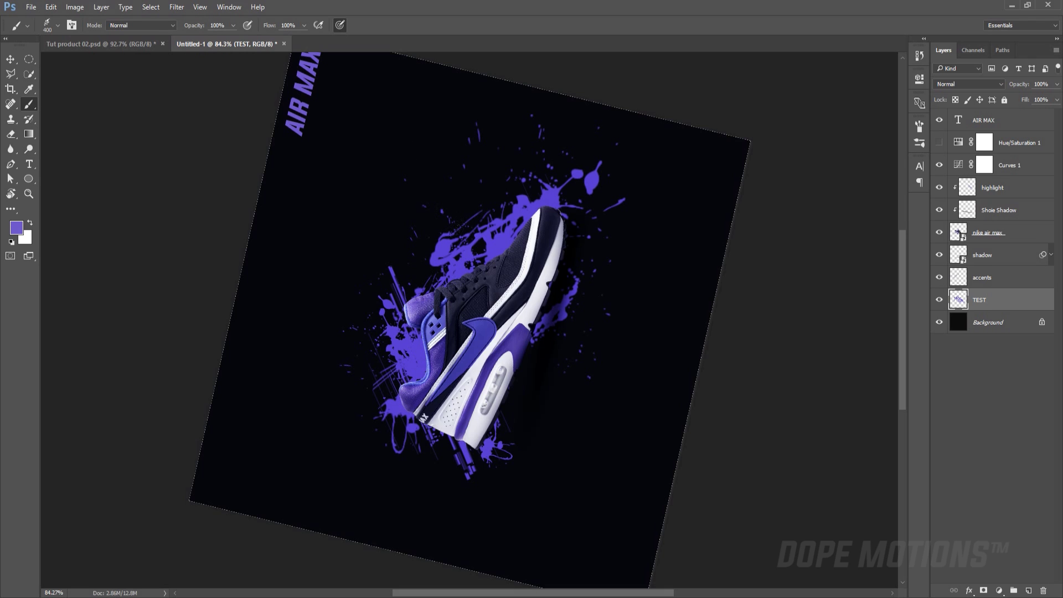
Step: Add more splatters below the sole and around the toe from other canvas angles, and reset the view rotation
drag(499, 343, 474, 291)
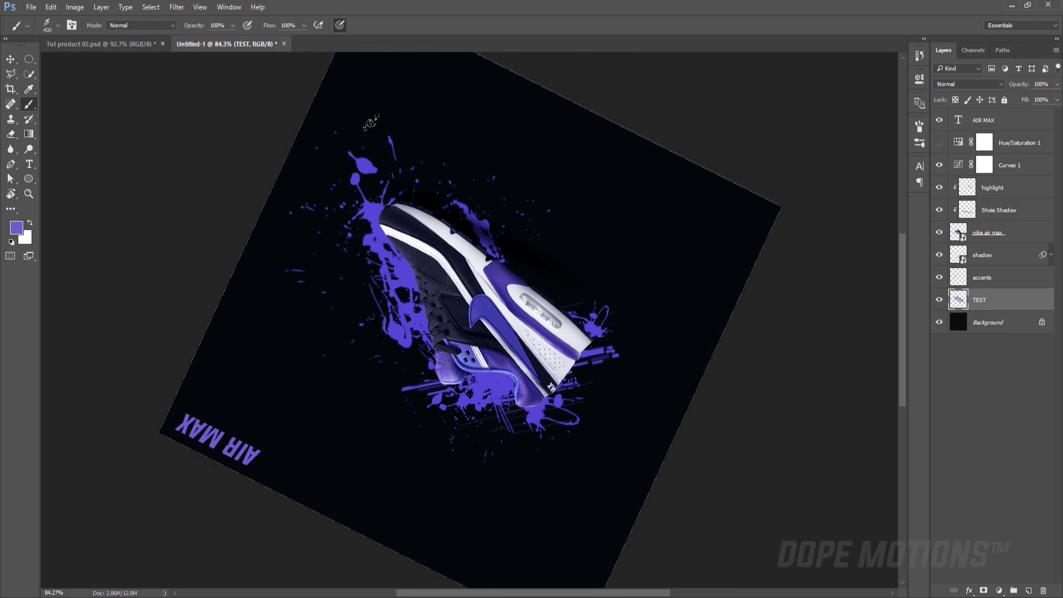
key(r)
mouse_move(454, 236)
mouse_down()
mouse_move(522, 246)
mouse_move(459, 211)
mouse_move(349, 269)
mouse_up()
key(b)
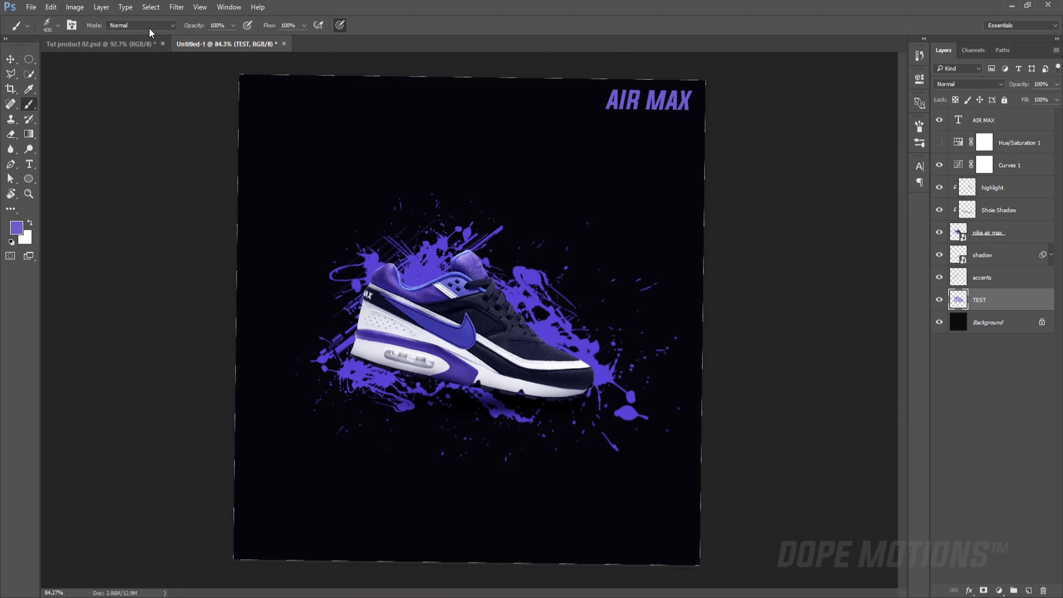
key(r)
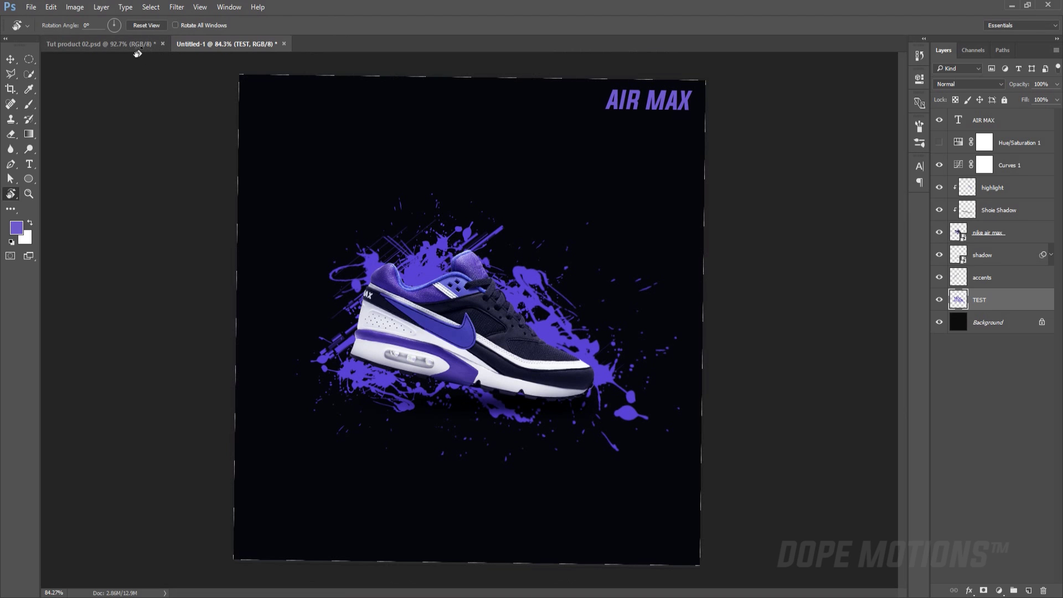
click(146, 25)
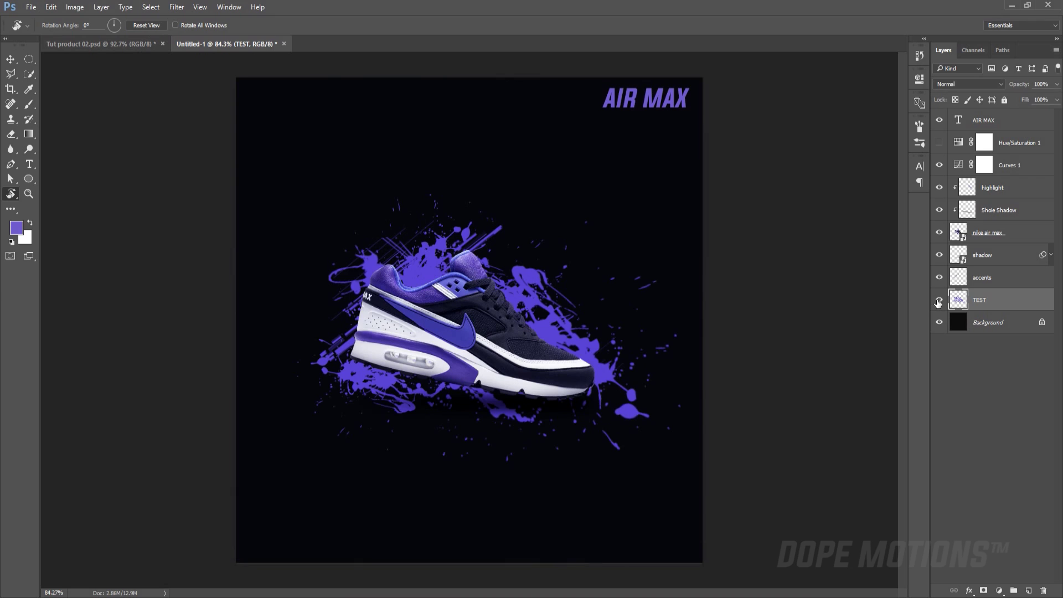
Step: Show the Hue/Saturation 1 layer and set its hue to -147 to turn the shoe and accents green
click(939, 142)
click(939, 142)
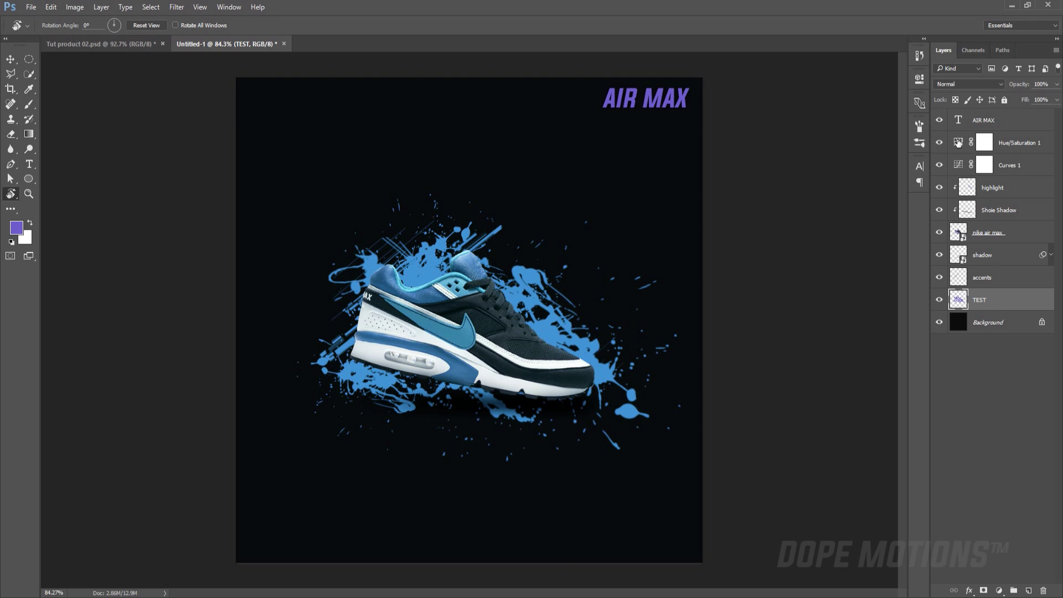
double_click(958, 142)
drag(803, 152, 766, 168)
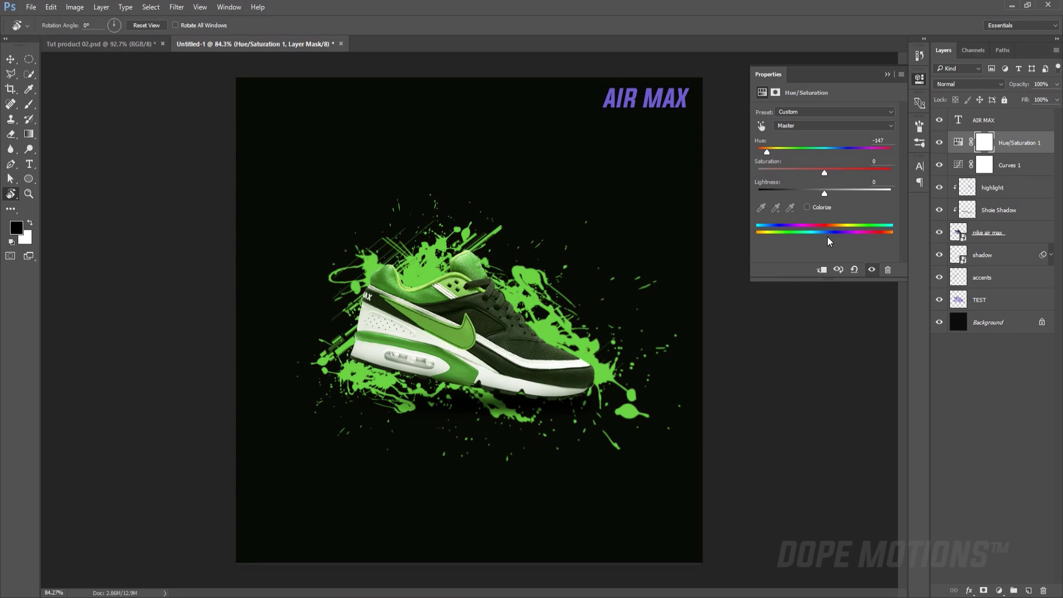
click(887, 73)
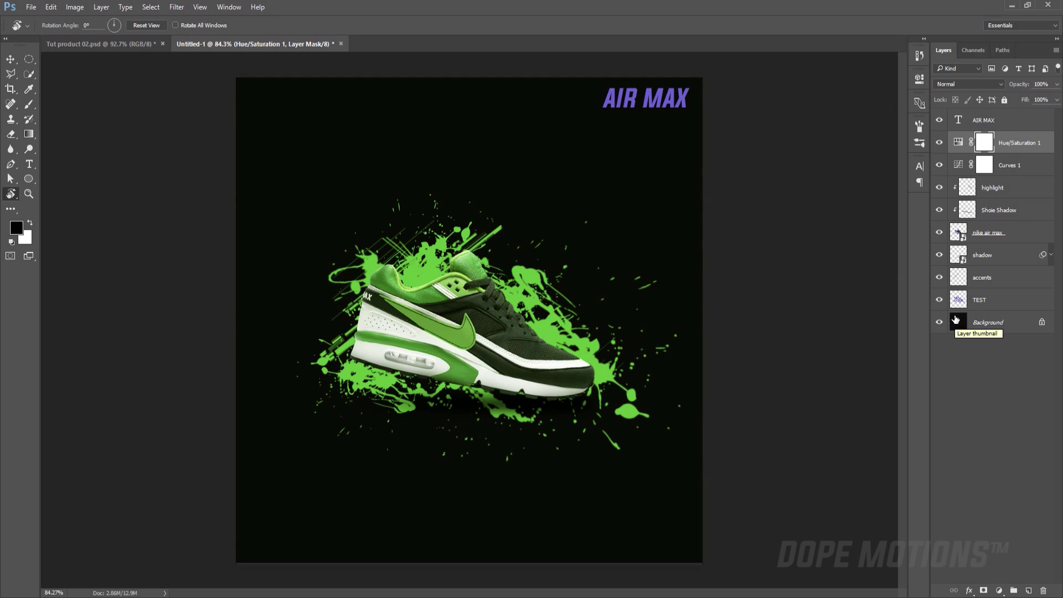
Step: Try lowering the TEST layer's opacity to 27%
click(995, 296)
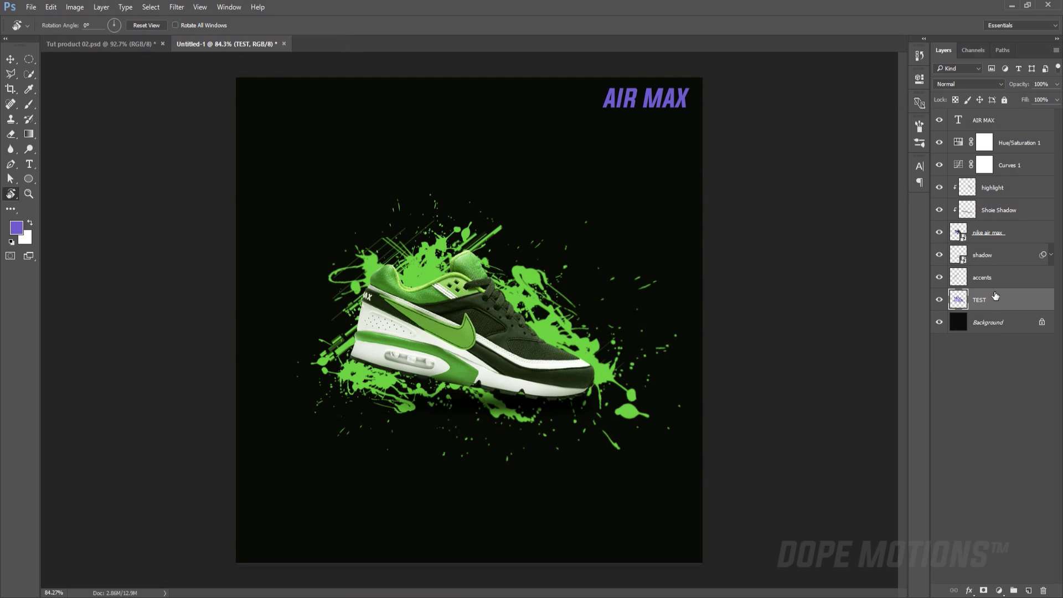
click(1056, 85)
drag(1057, 98, 1017, 98)
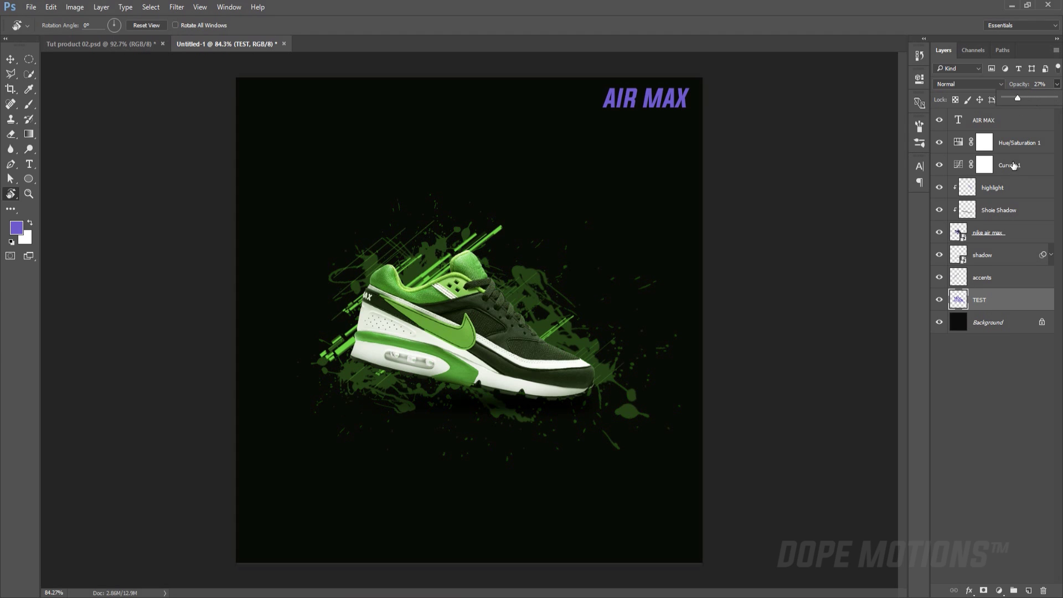
click(1019, 436)
Step: Try other hues in the Hue/Saturation 1 adjustment and return its hue to -147
double_click(958, 142)
drag(825, 151, 882, 158)
drag(879, 159, 766, 169)
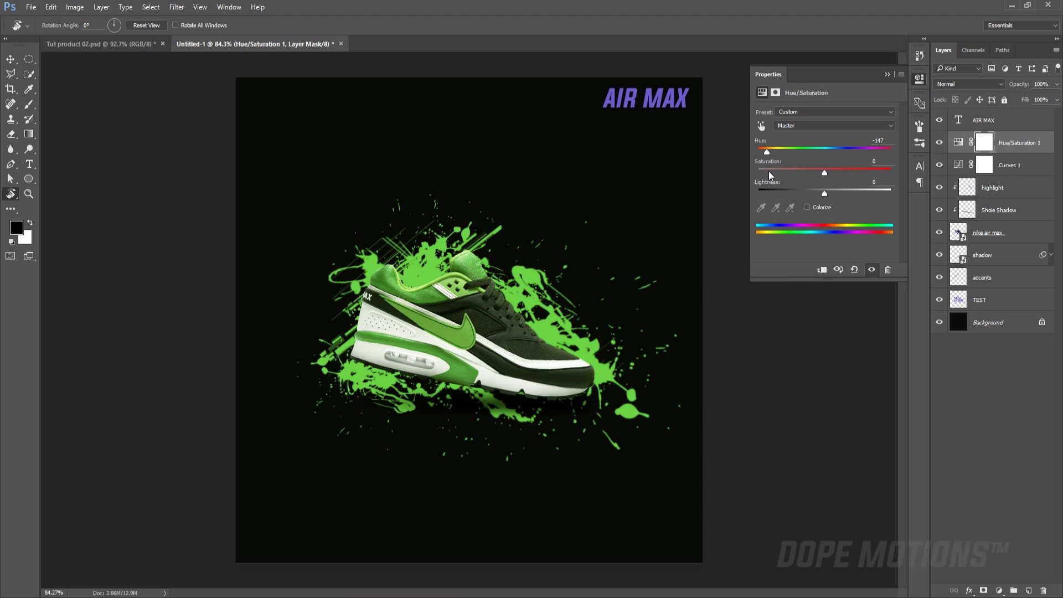
click(887, 74)
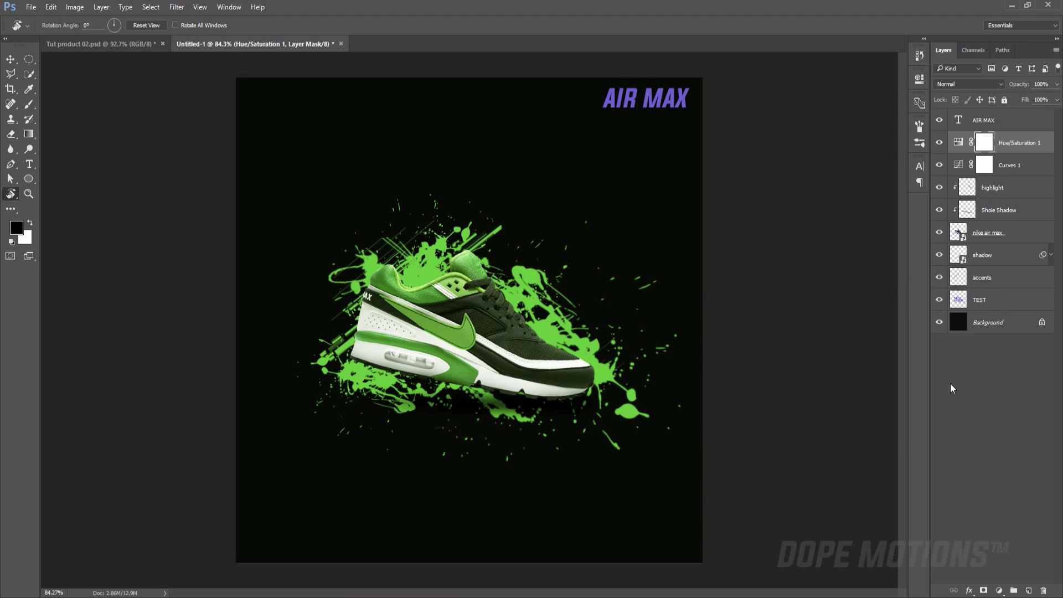
Step: Select the TEST layer
click(998, 300)
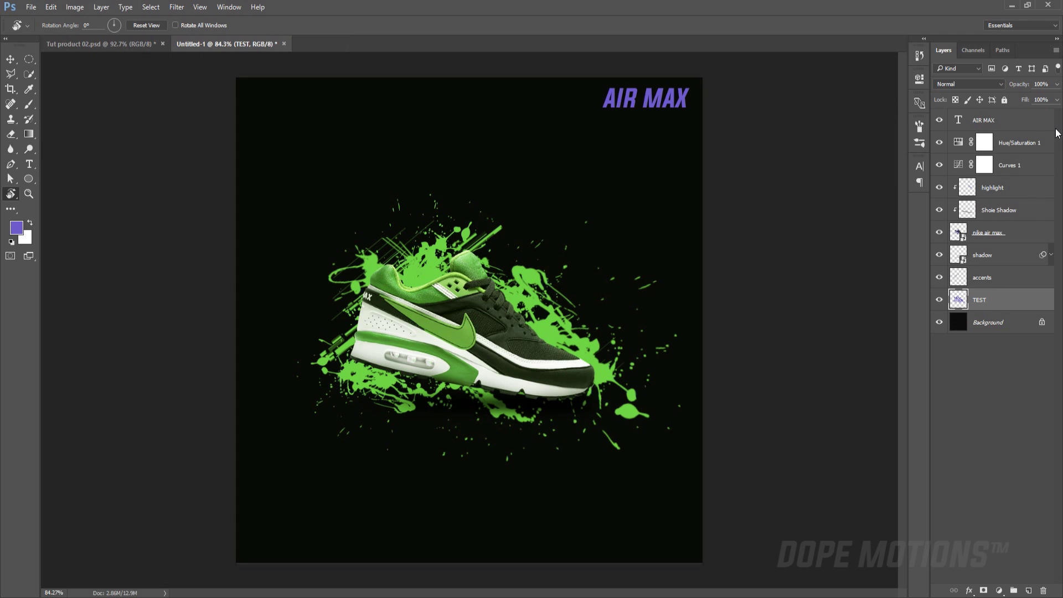